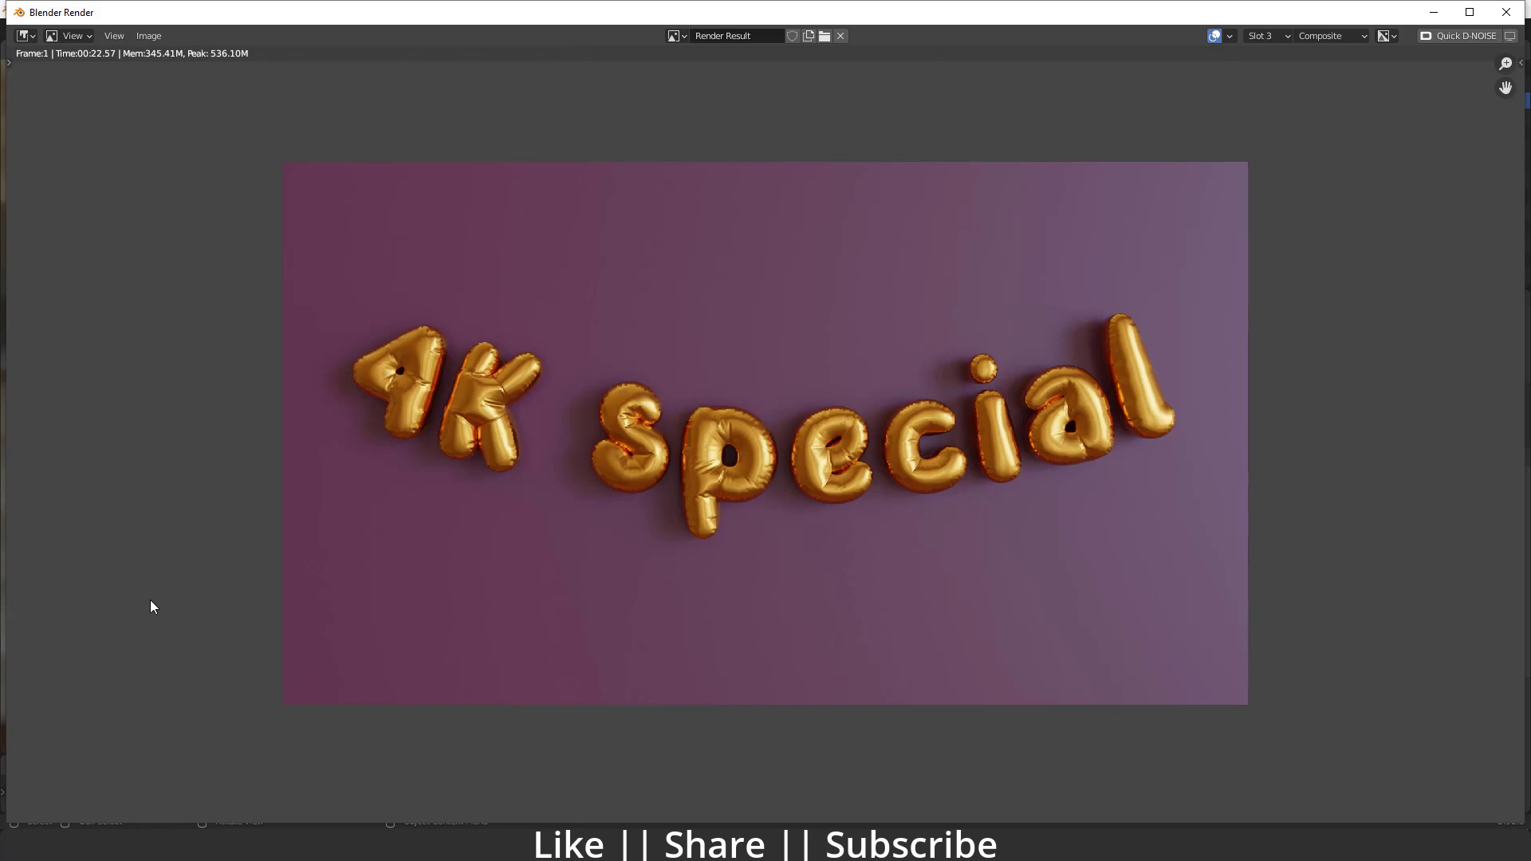
Close the render result window and orbit the viewport around the gold balloon text
{"action": "scroll", "coordinate": [502, 576], "scroll_direction": "up", "scroll_amount": 2}
{"action": "scroll", "coordinate": [505, 574], "scroll_direction": "down", "scroll_amount": 2}
{"action": "key", "text": "Escape"}
{"action": "middle_click_drag", "start_coordinate": [679, 504], "coordinate": [563, 516]}
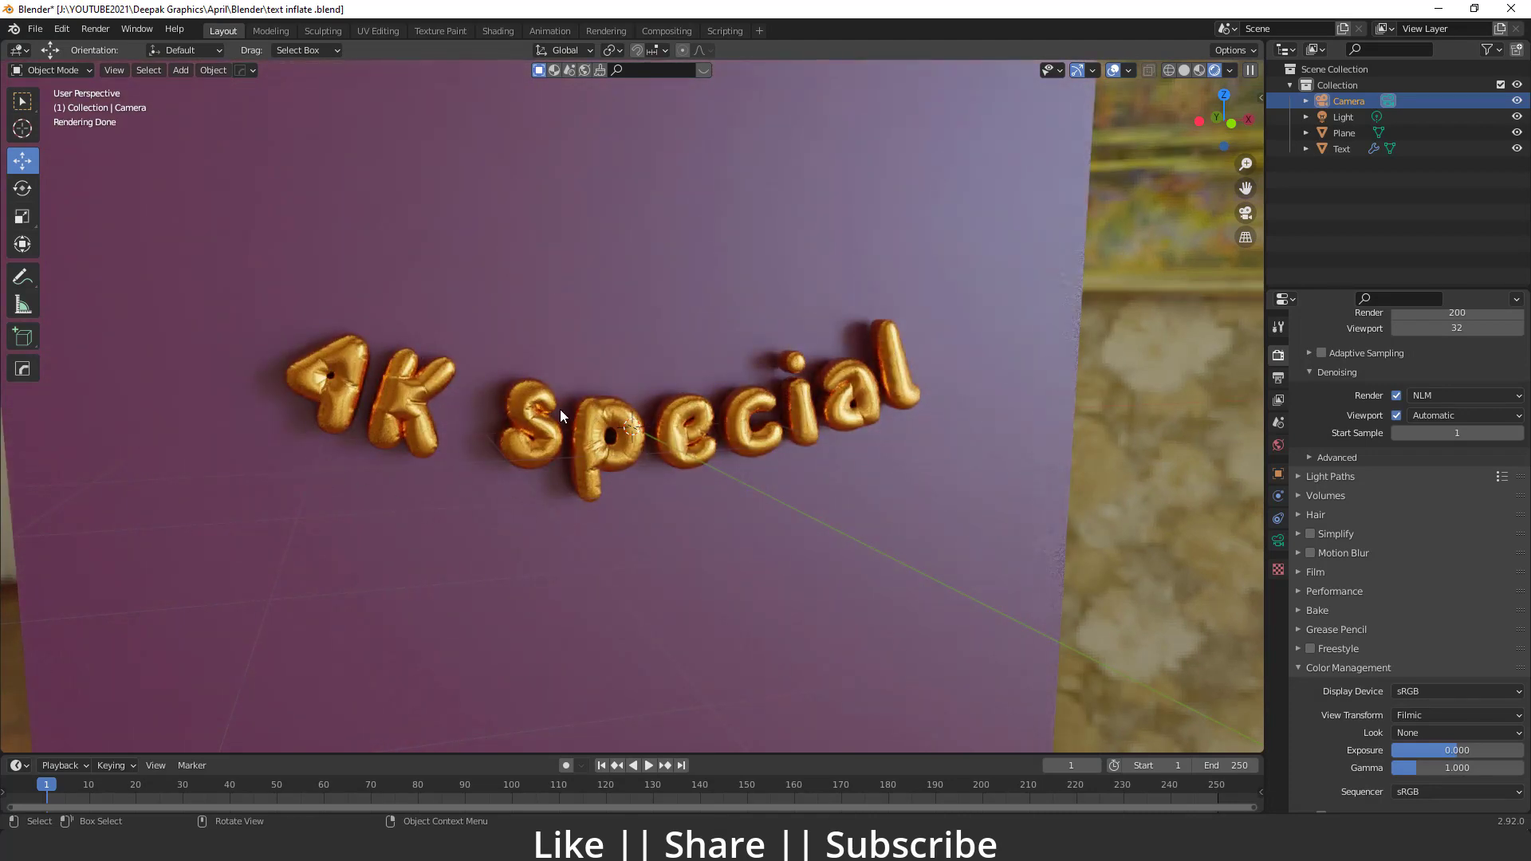
Select the balloon text object and zoom in on it in Edit Mode
{"action": "scroll", "coordinate": [560, 409], "scroll_direction": "up", "scroll_amount": 4}
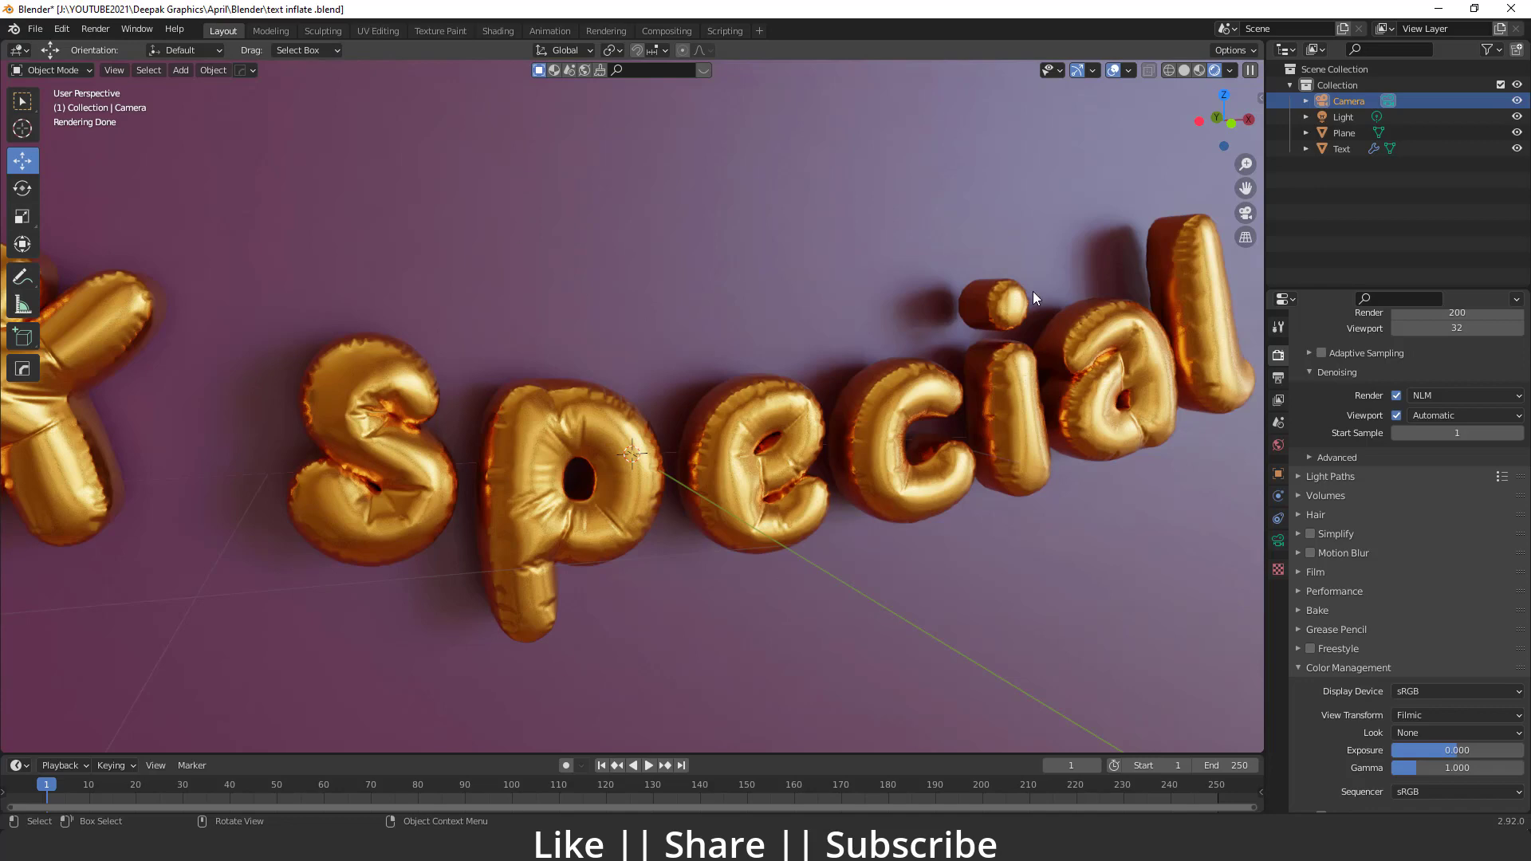
{"action": "left_click", "coordinate": [740, 432]}
{"action": "scroll", "coordinate": [711, 431], "scroll_direction": "up", "scroll_amount": 2}
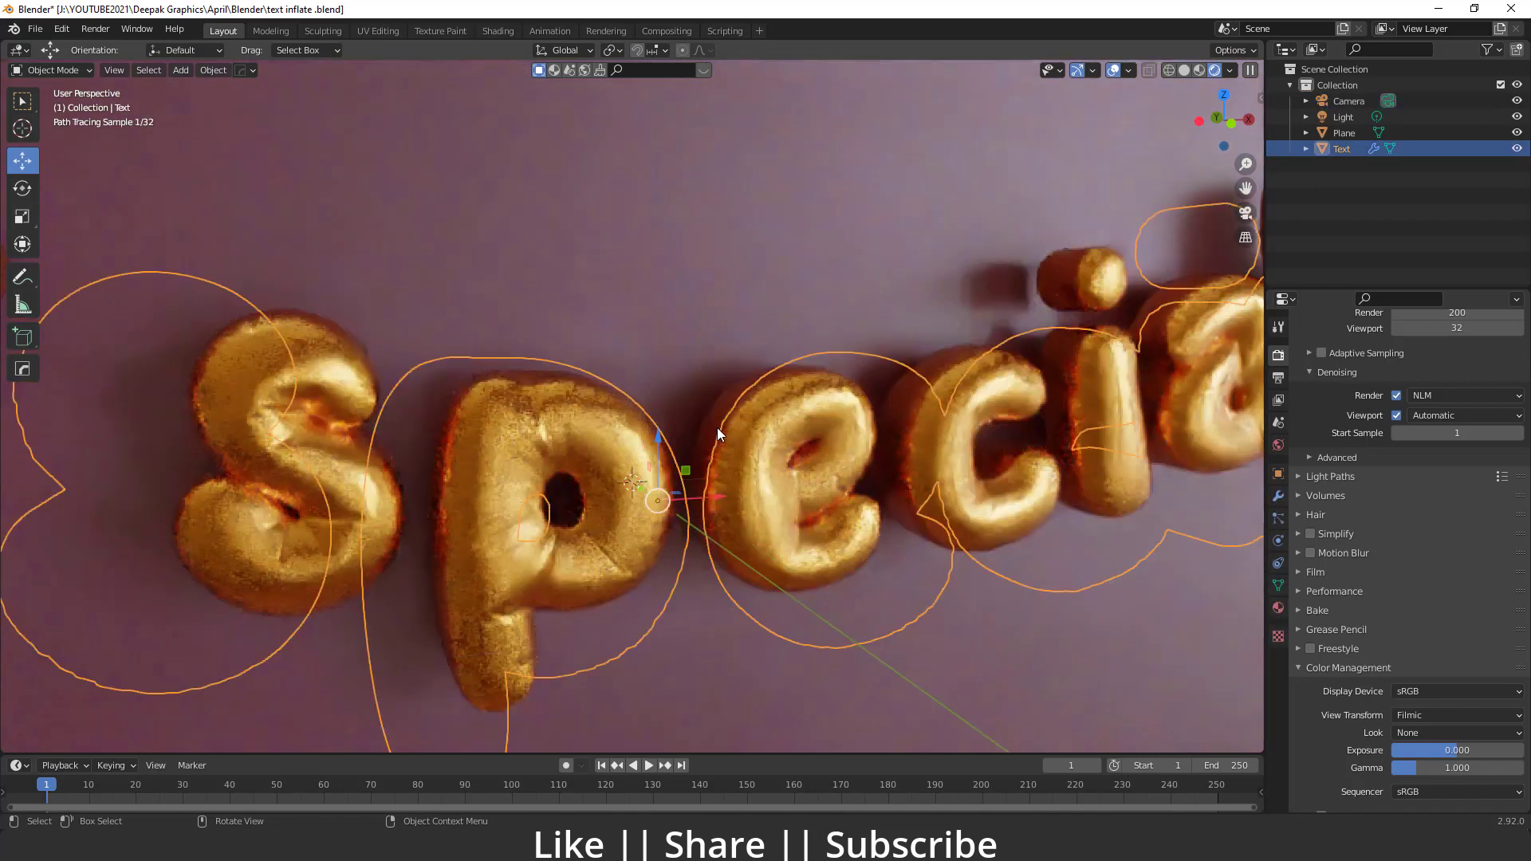
{"action": "scroll", "coordinate": [709, 433], "scroll_direction": "up", "scroll_amount": 2}
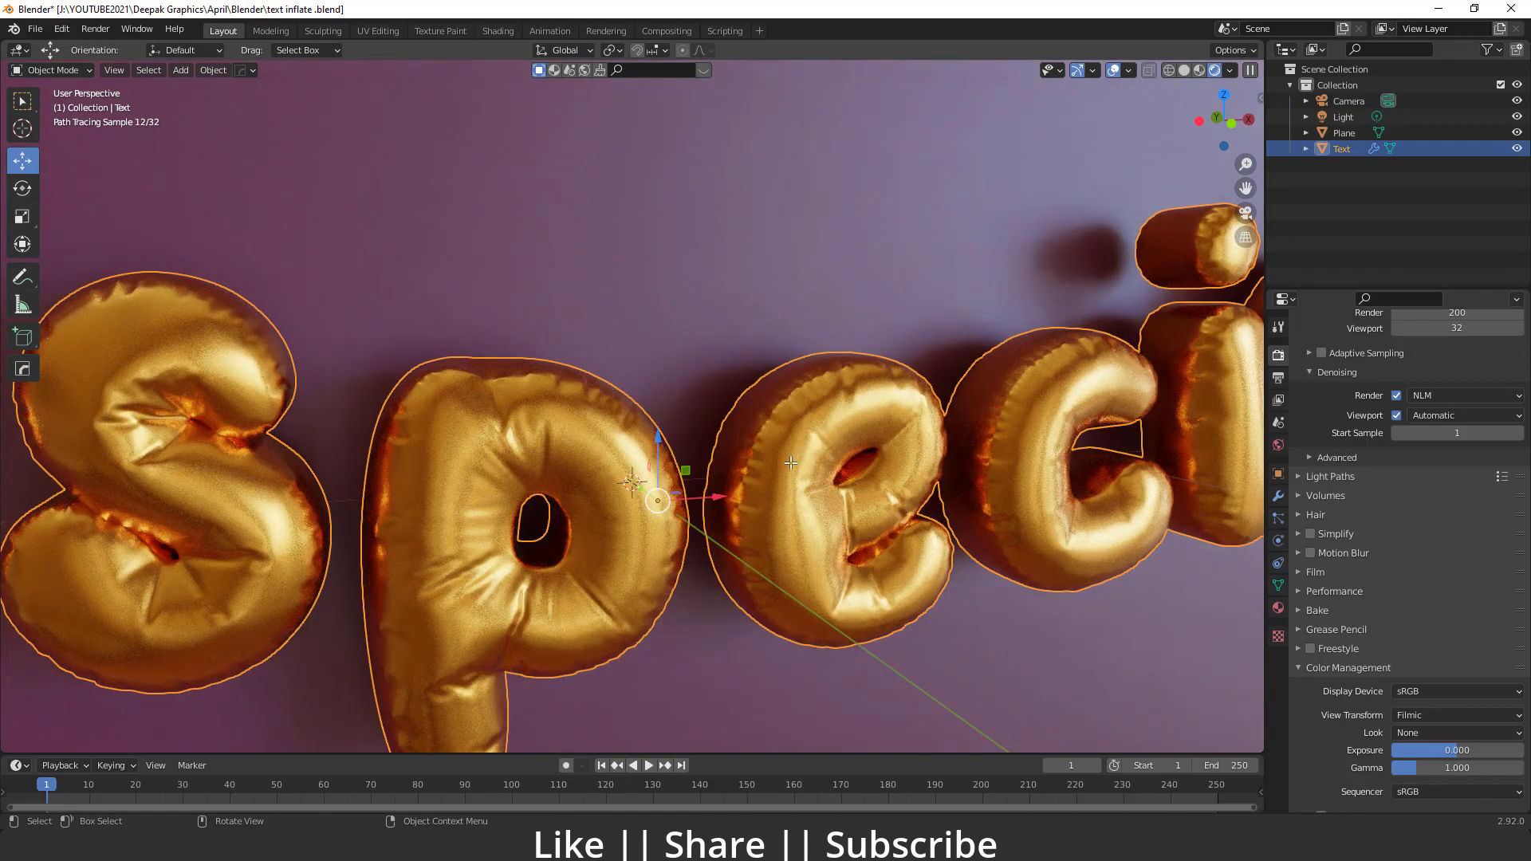
{"action": "key", "text": "Tab"}
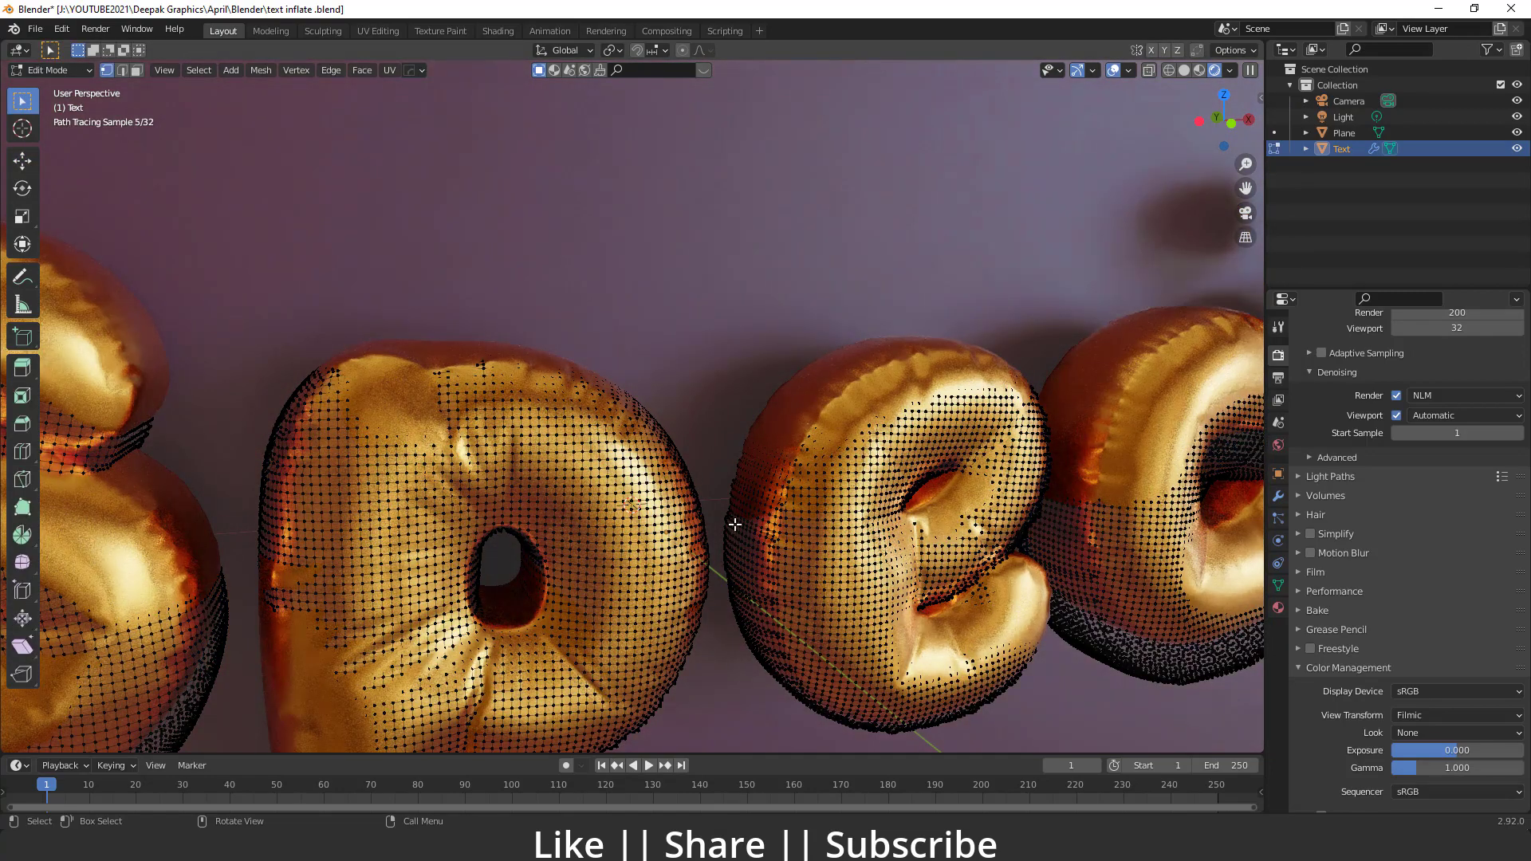
{"action": "scroll", "coordinate": [567, 562], "scroll_direction": "up", "scroll_amount": 3}
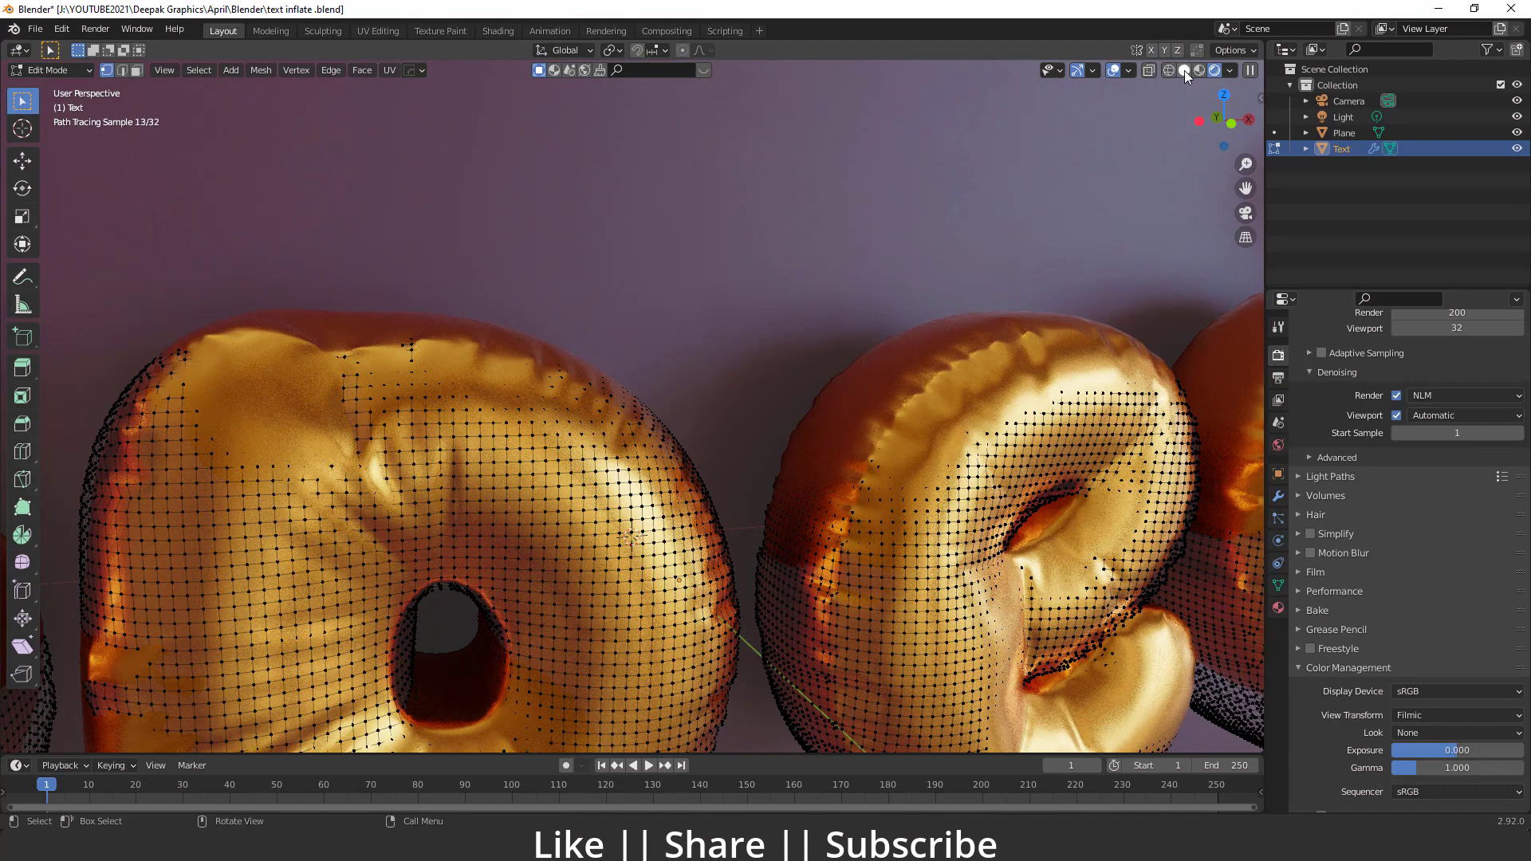
Switch viewport shading to Solid, return to Object Mode and zoom back out
{"action": "left_click", "coordinate": [1184, 70]}
{"action": "scroll", "coordinate": [405, 395], "scroll_direction": "up", "scroll_amount": 3}
{"action": "scroll", "coordinate": [602, 548], "scroll_direction": "down", "scroll_amount": 4}
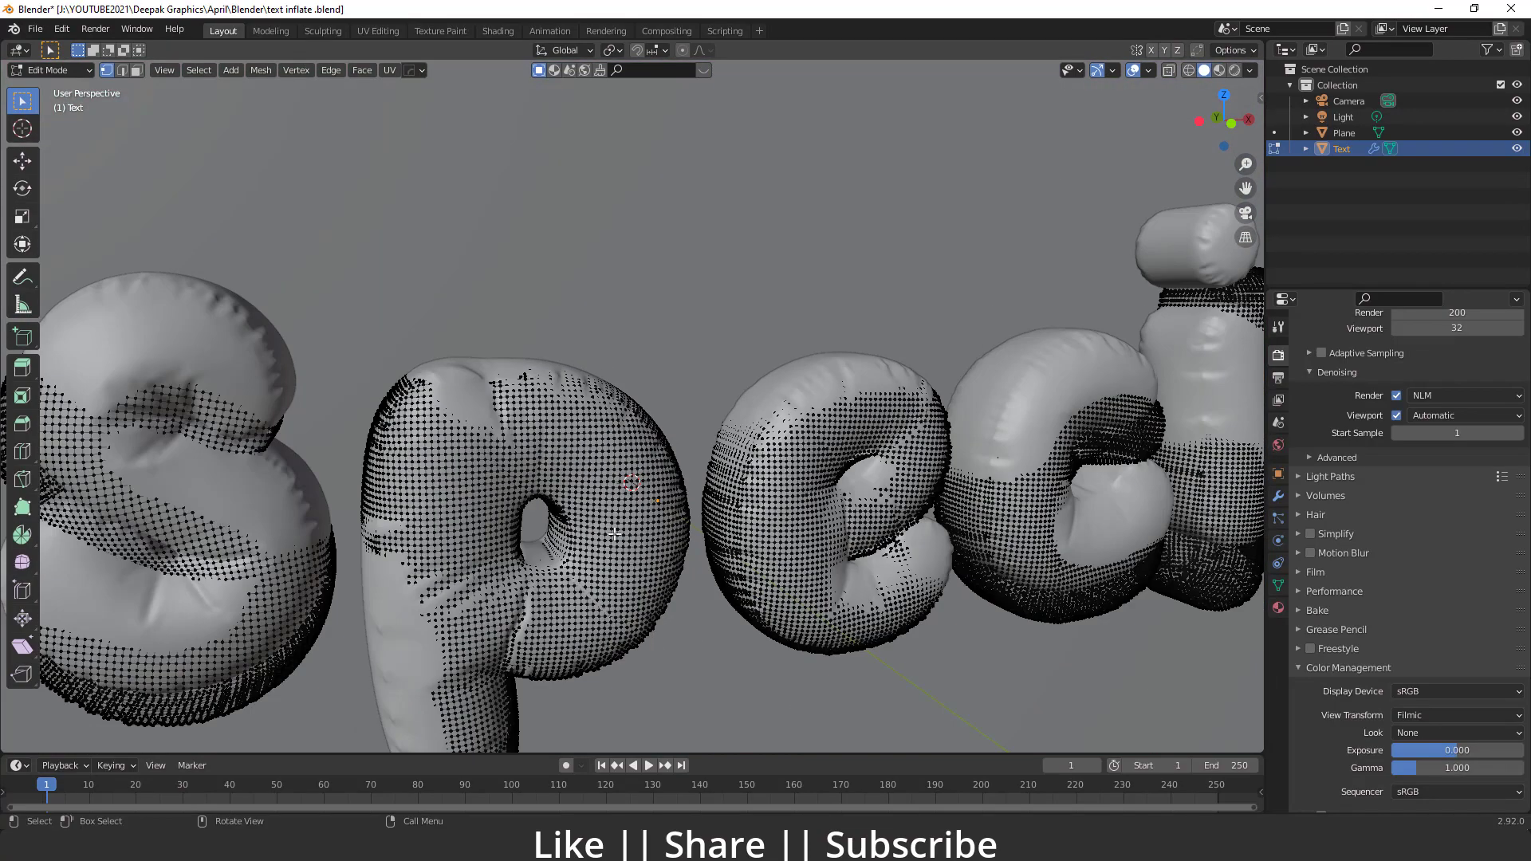
{"action": "scroll", "coordinate": [303, 494], "scroll_direction": "up", "scroll_amount": 4}
{"action": "scroll", "coordinate": [421, 445], "scroll_direction": "down", "scroll_amount": 4}
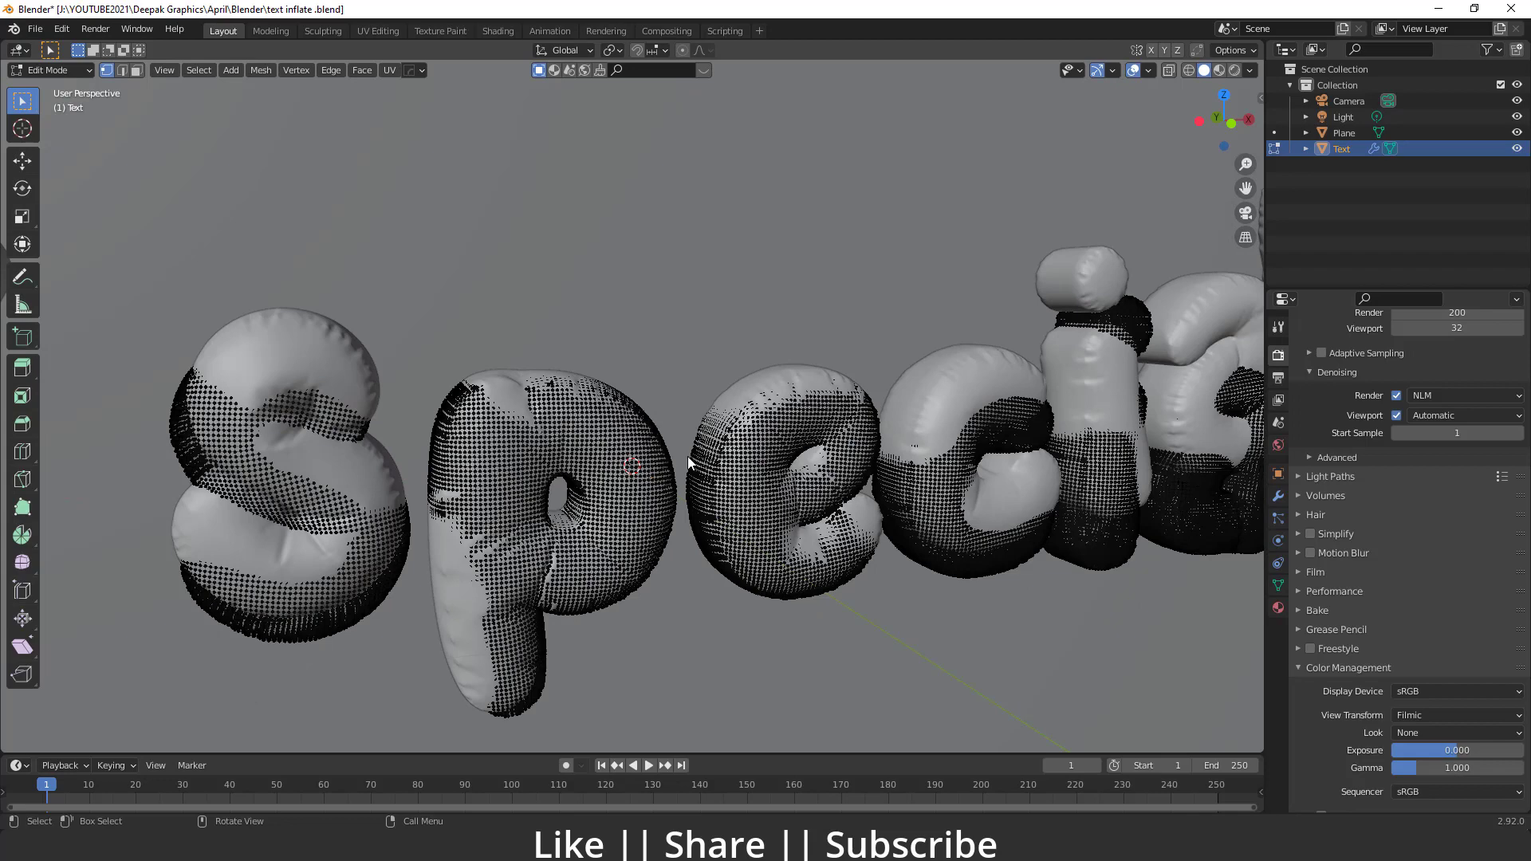
{"action": "key", "text": "Tab"}
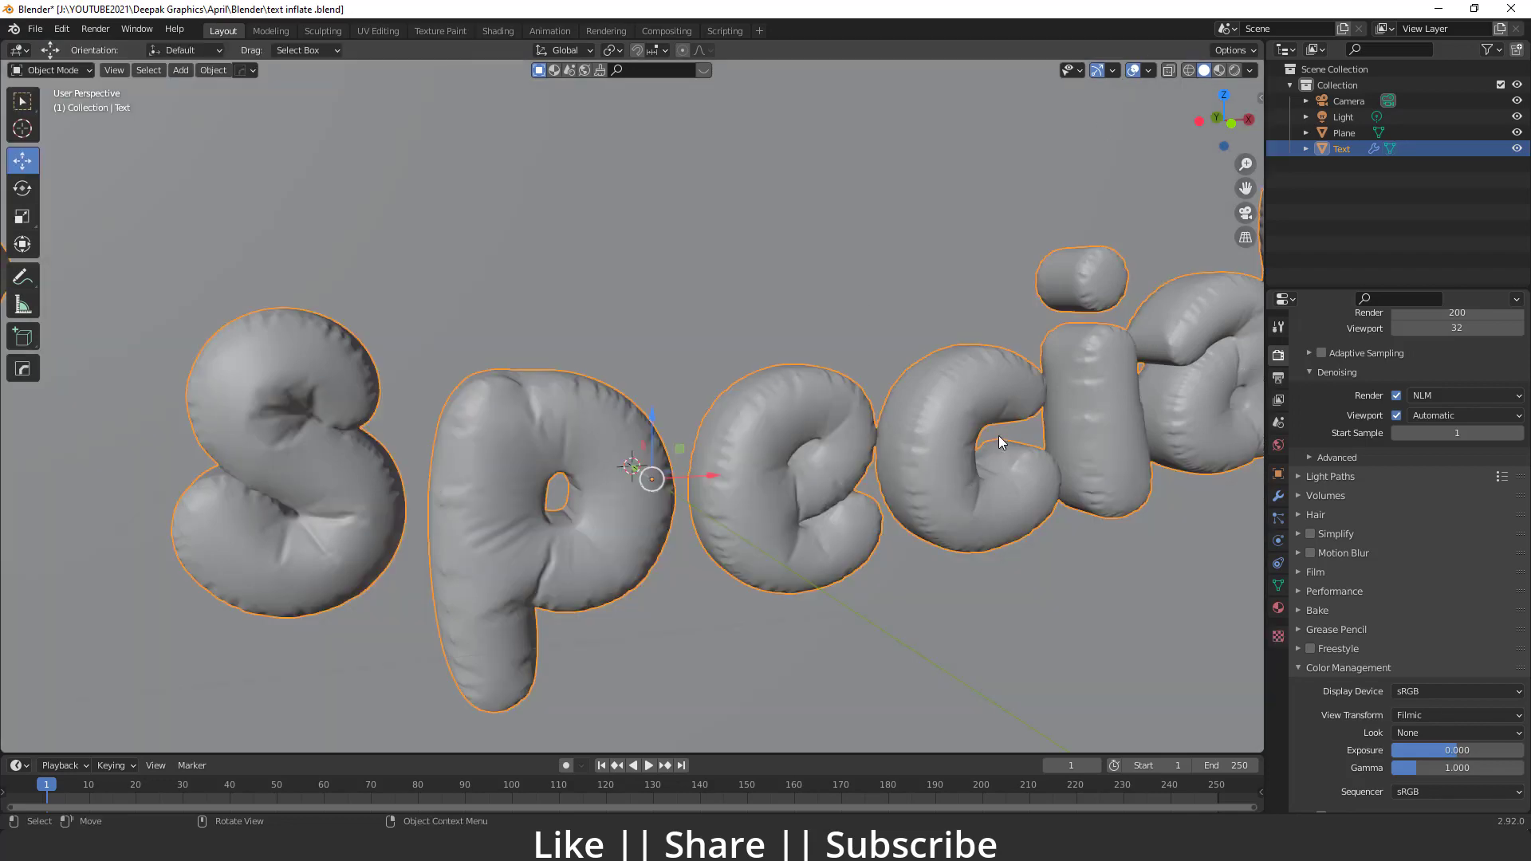
{"action": "scroll", "coordinate": [558, 462], "scroll_direction": "down", "scroll_amount": 3}
{"action": "scroll", "coordinate": [654, 467], "scroll_direction": "down", "scroll_amount": 7}
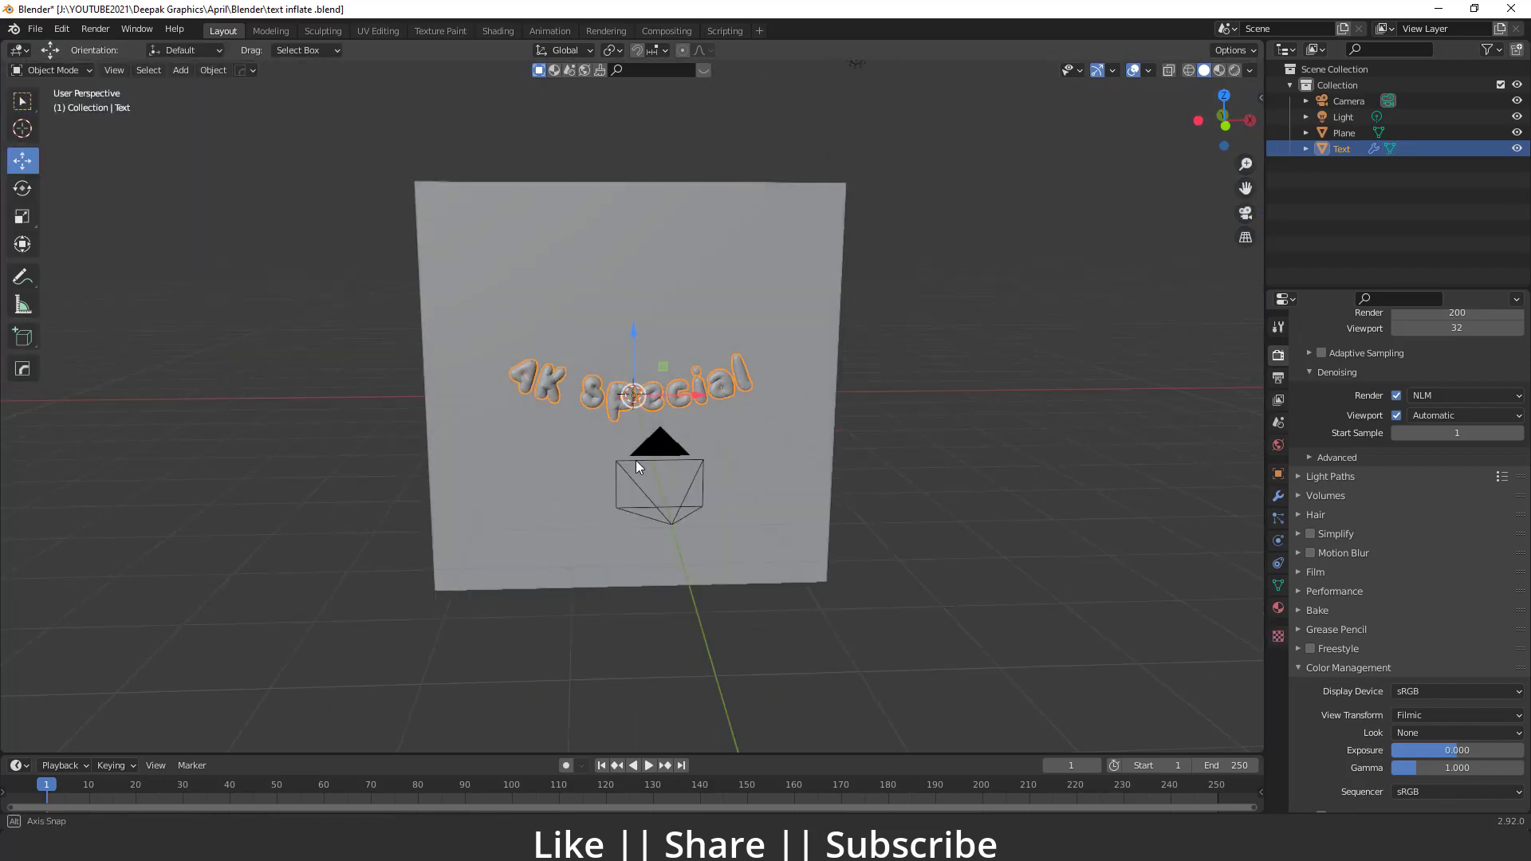
Delete the old balloon text together with the backdrop plane
{"action": "scroll", "coordinate": [586, 355], "scroll_direction": "down", "scroll_amount": 3}
{"action": "middle_click_drag", "start_coordinate": [505, 232], "coordinate": [670, 414]}
{"action": "left_click", "coordinate": [671, 413], "text": "shift"}
{"action": "key", "text": "Delete"}
{"action": "middle_click_drag", "start_coordinate": [588, 351], "coordinate": [495, 397]}
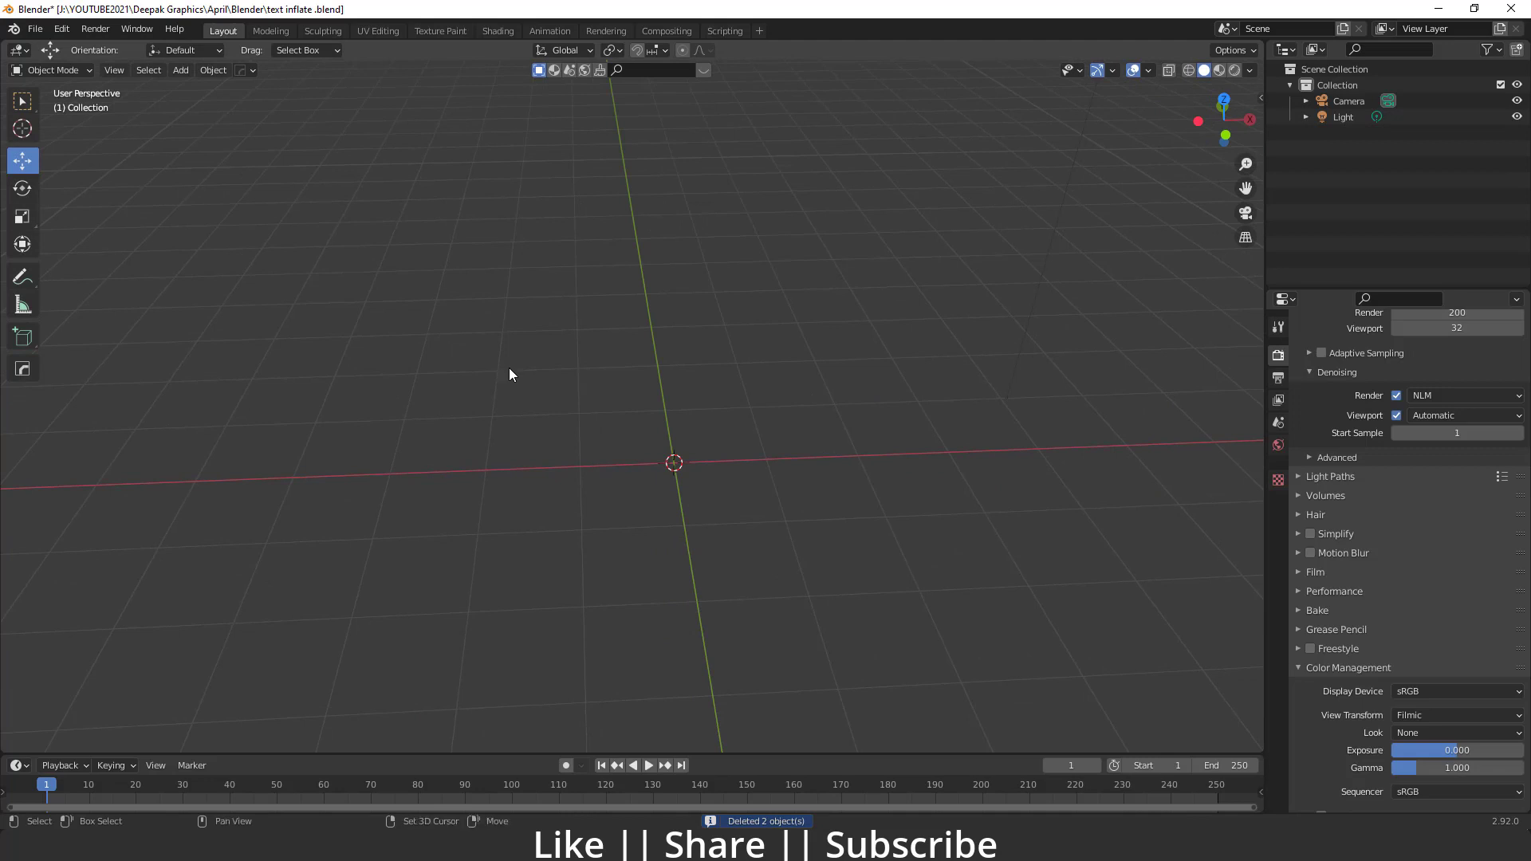
Add a new text object and switch to the top view
{"action": "key", "text": "shift+a"}
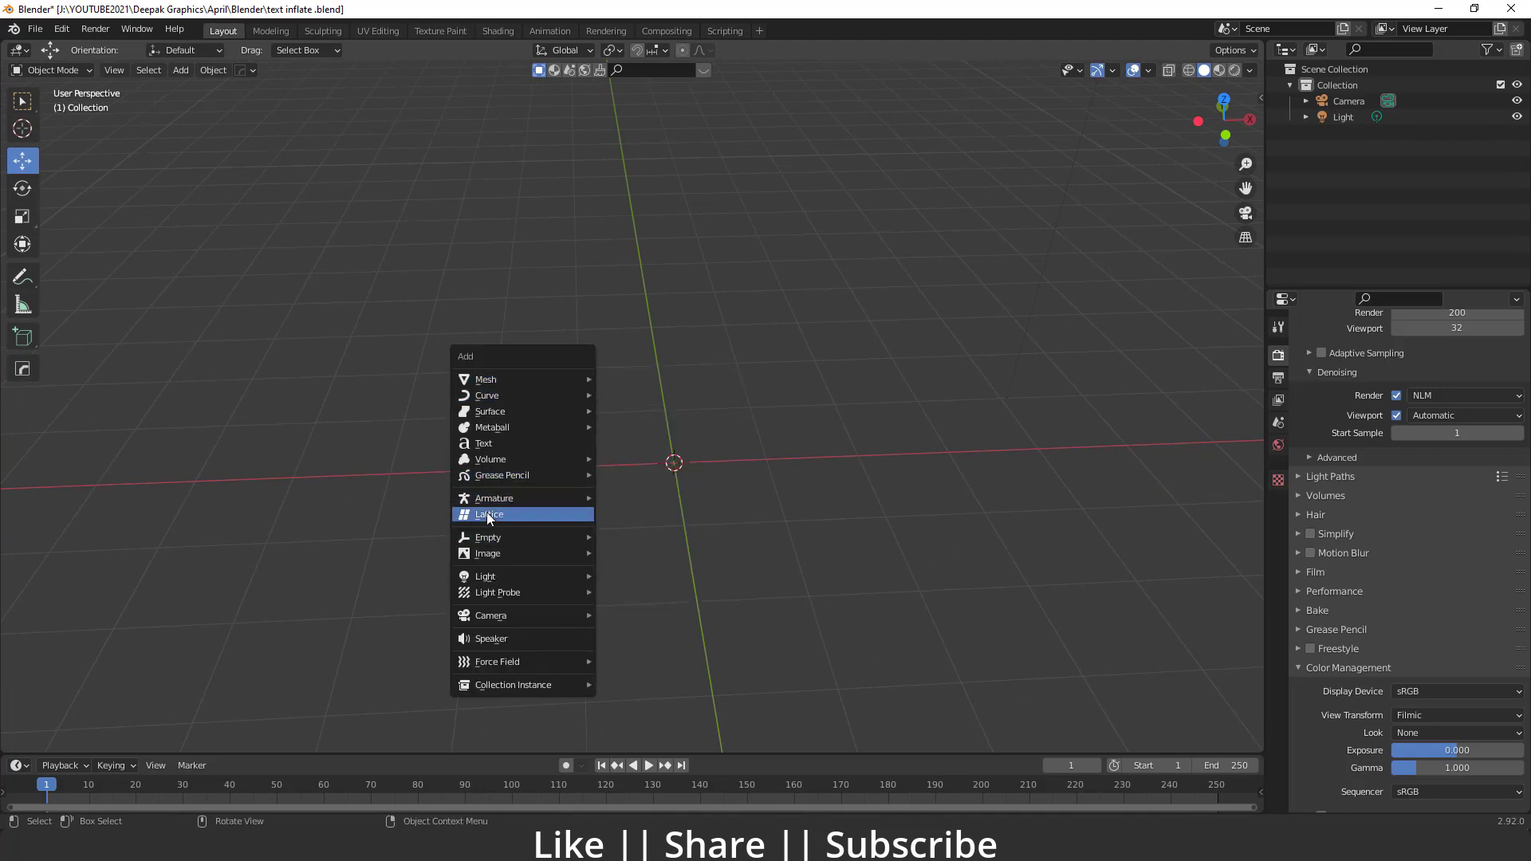
{"action": "left_click", "coordinate": [487, 443]}
{"action": "key", "text": "grave"}
{"action": "left_click", "coordinate": [639, 156]}
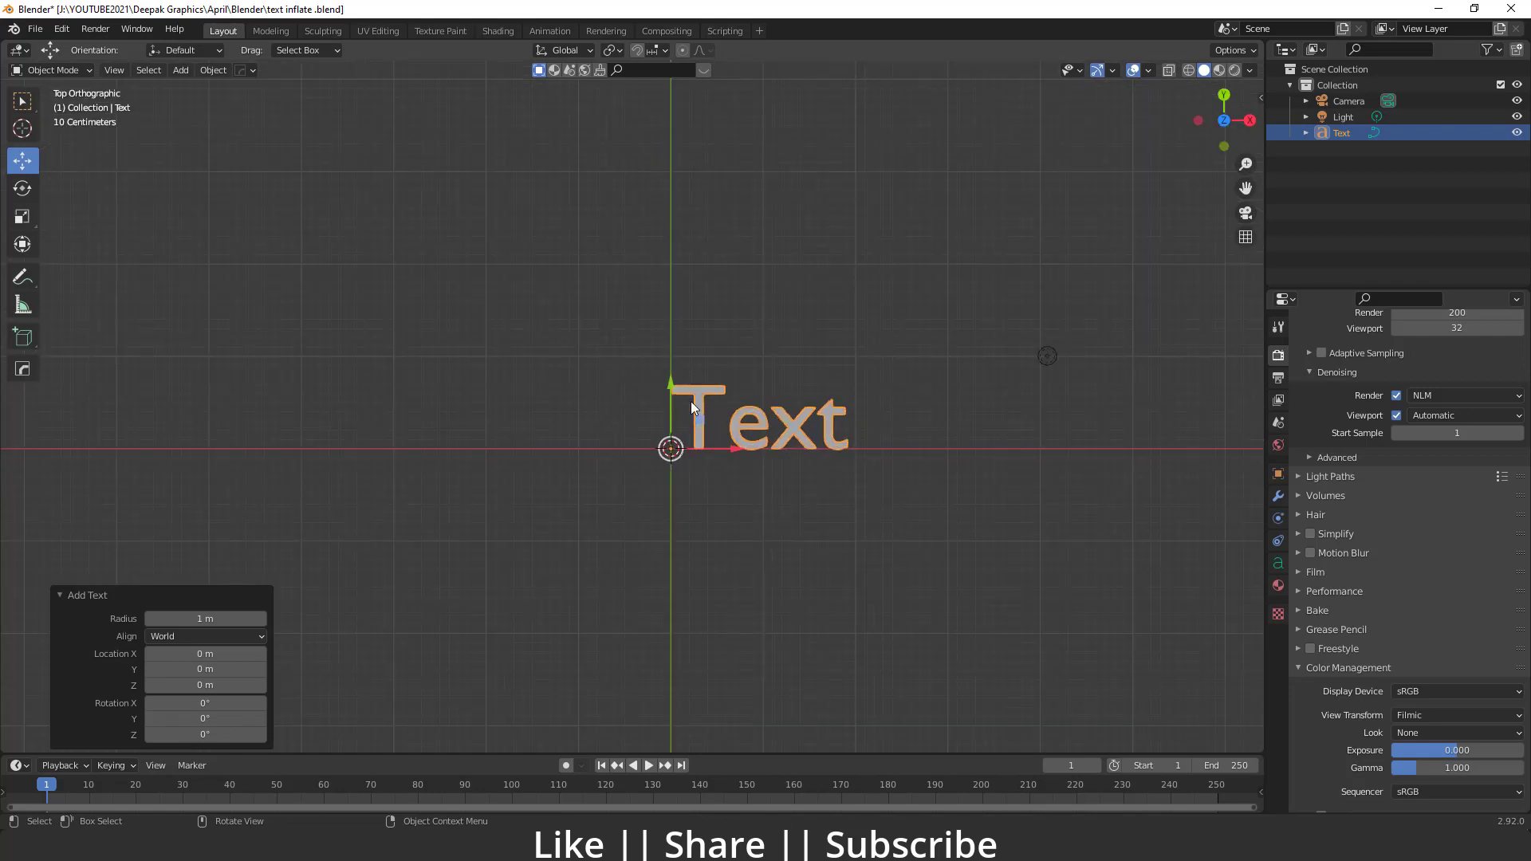
Replace the placeholder word with '4K Special' and return to Object Mode
{"action": "key", "text": "Tab"}
{"action": "key", "text": "BackSpace"}
{"action": "key", "text": "BackSpace"}
{"action": "key", "text": "BackSpace"}
{"action": "key", "text": "BackSpace"}
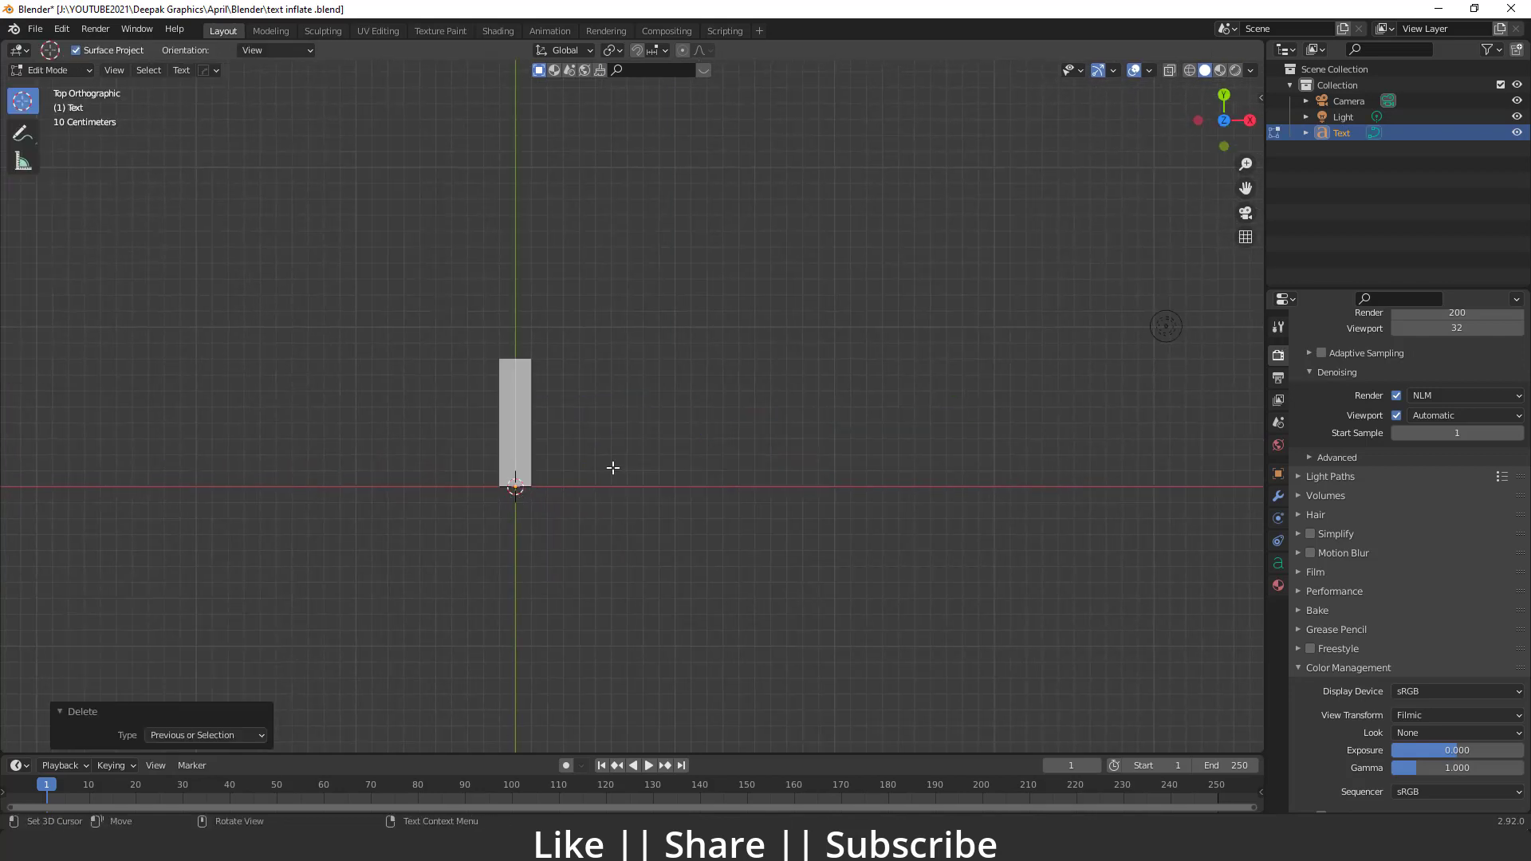
{"action": "type", "text": "4"}
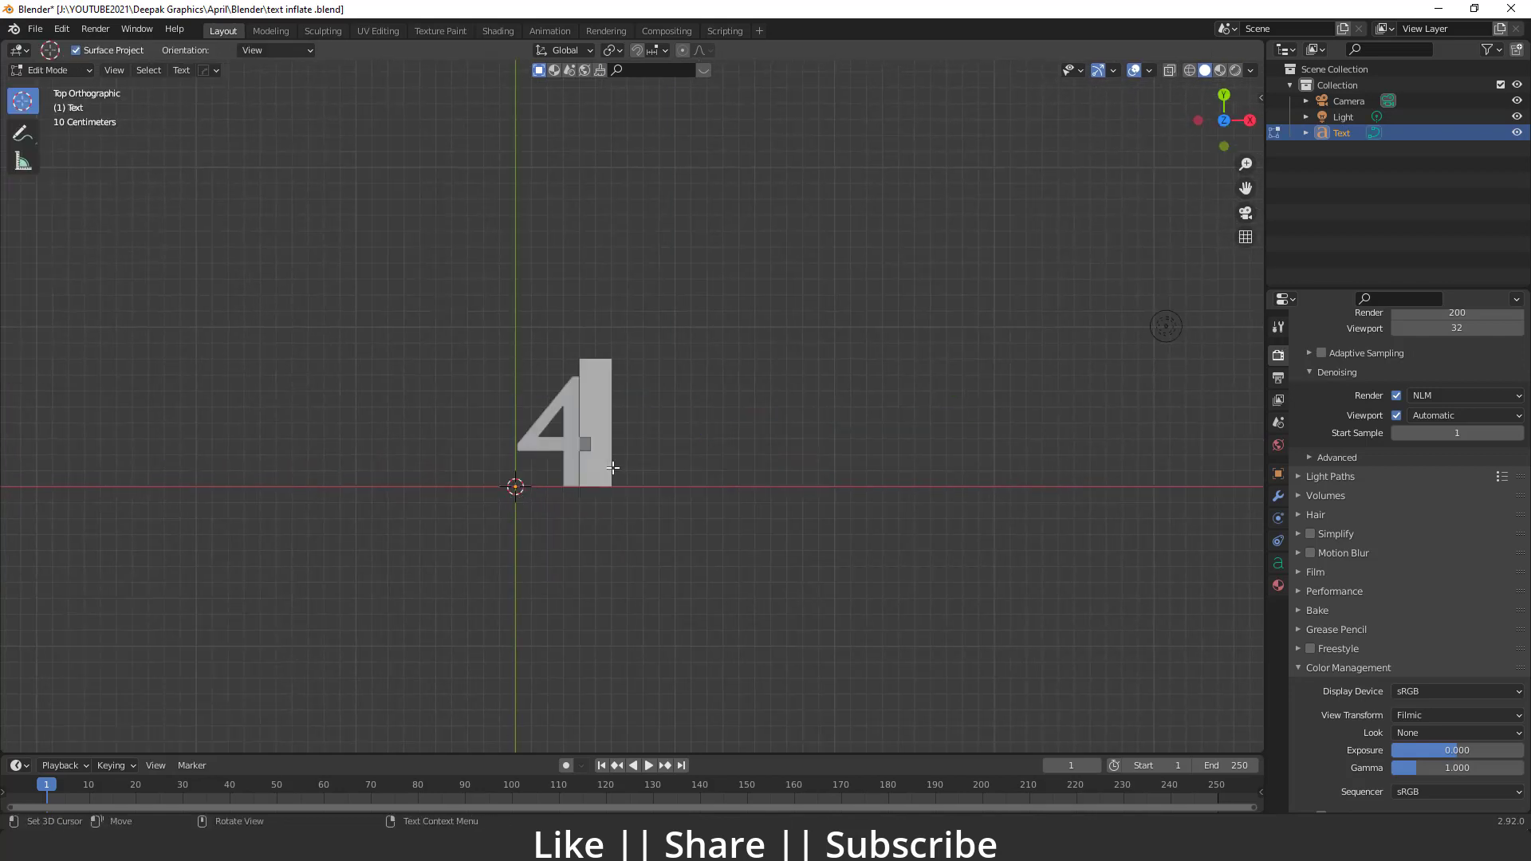
{"action": "type", "text": "K Special"}
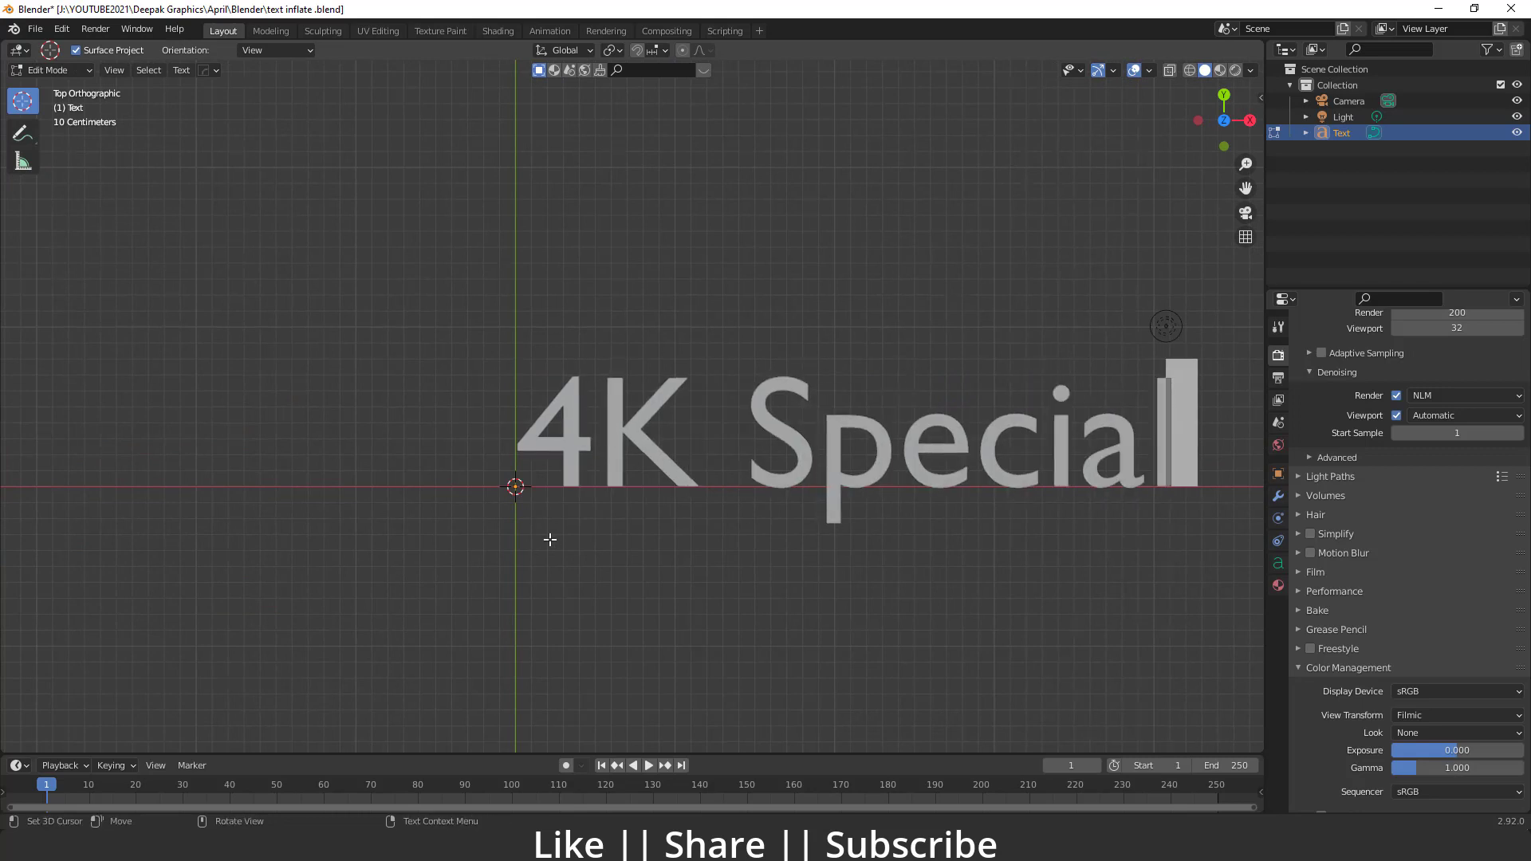
{"action": "key", "text": "Tab"}
{"action": "mouse_move", "coordinate": [569, 488]}
{"action": "middle_mouse_down"}
{"action": "mouse_move", "coordinate": [670, 526]}
{"action": "mouse_move", "coordinate": [593, 490]}
{"action": "middle_mouse_up"}
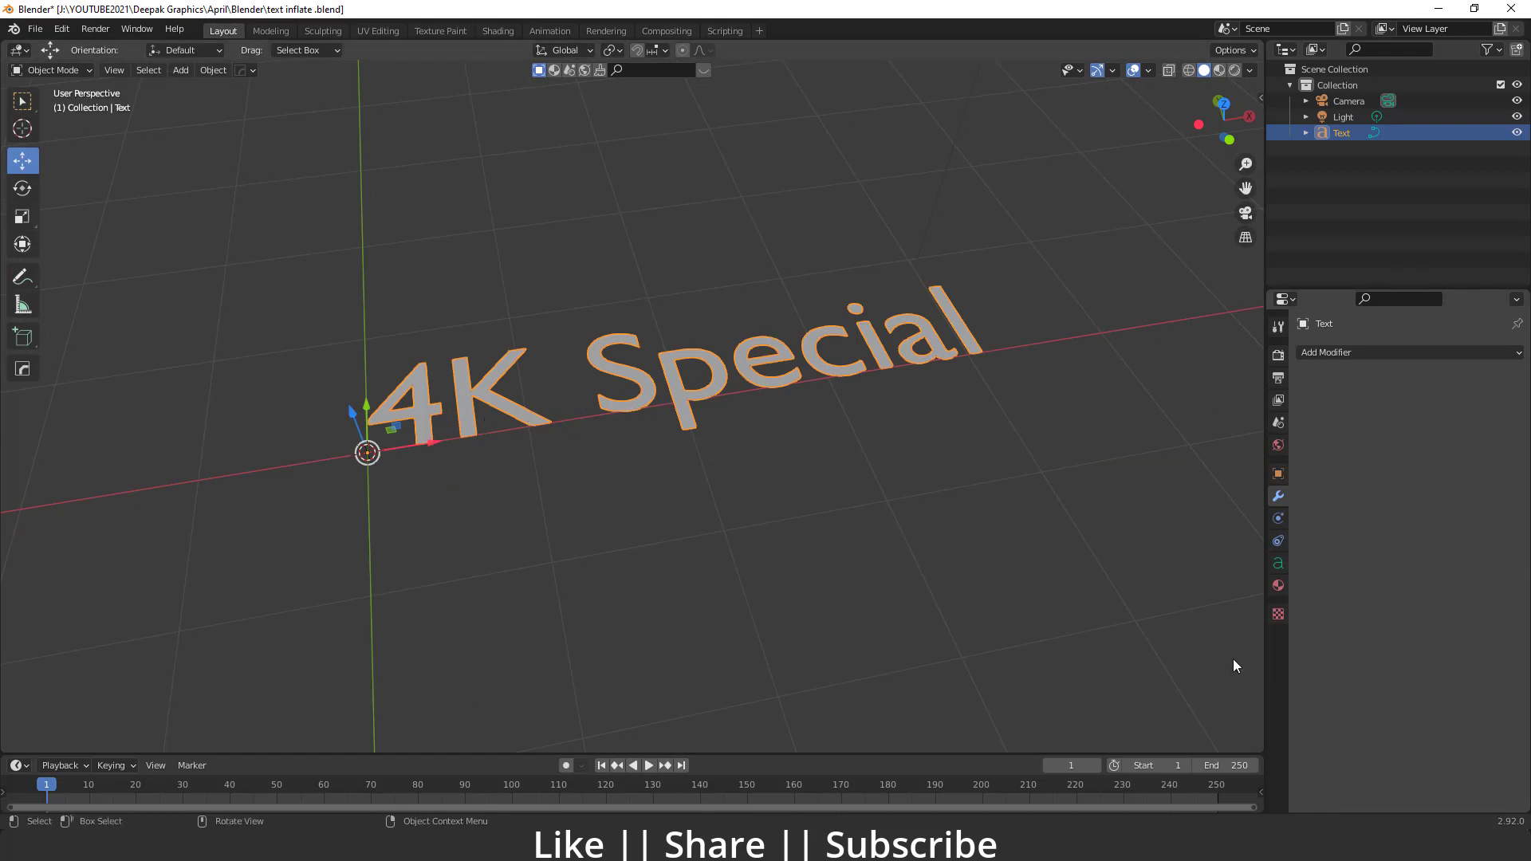
Set the text's regular font to Babelgam.ttf from Downloads > Compressed > babelgam
{"action": "left_click", "coordinate": [1284, 562]}
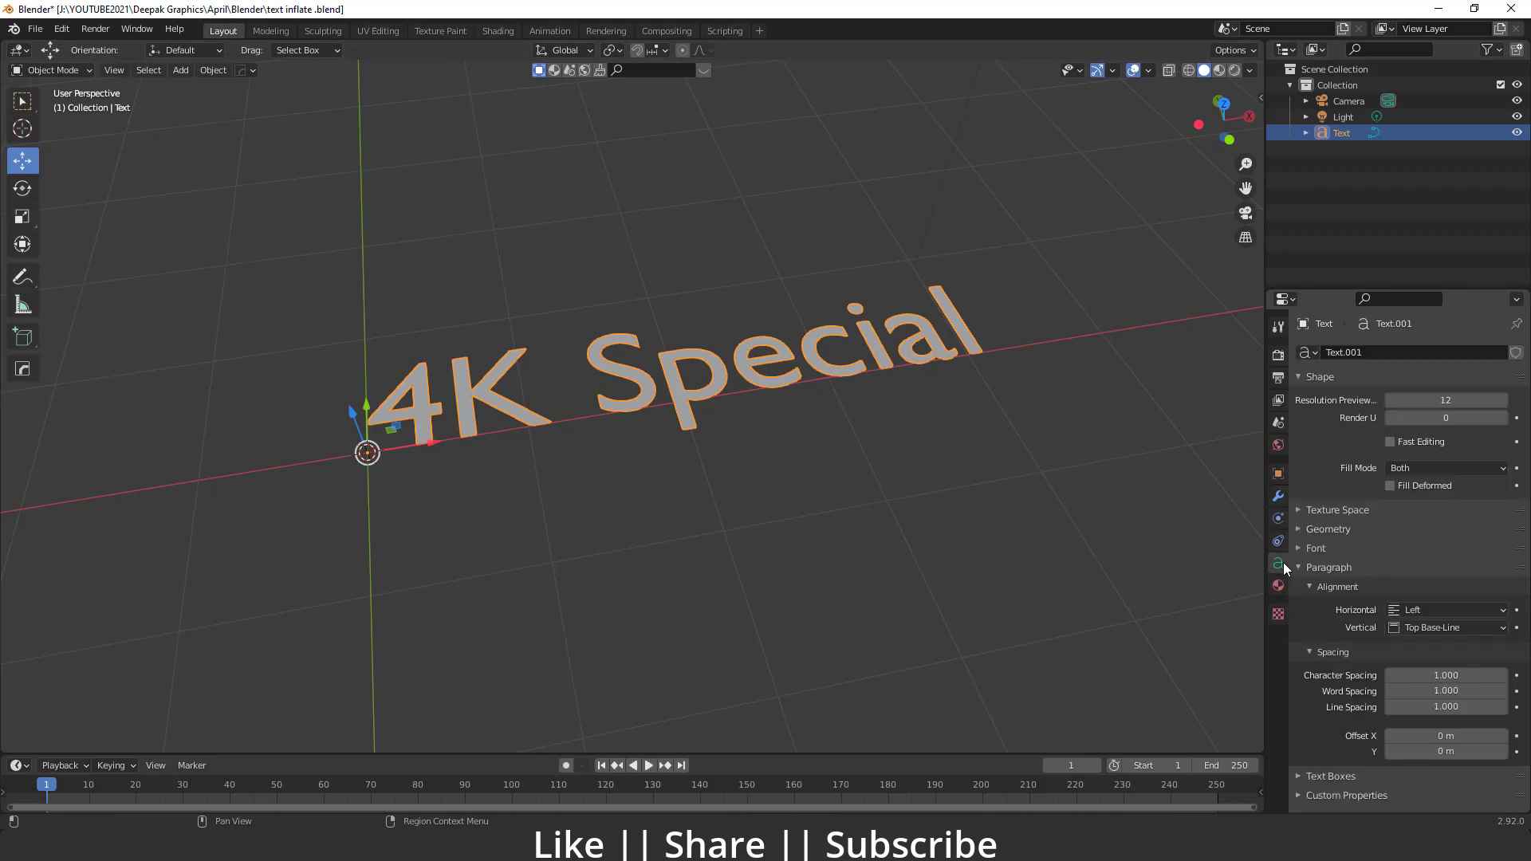
{"action": "left_click", "coordinate": [1301, 549]}
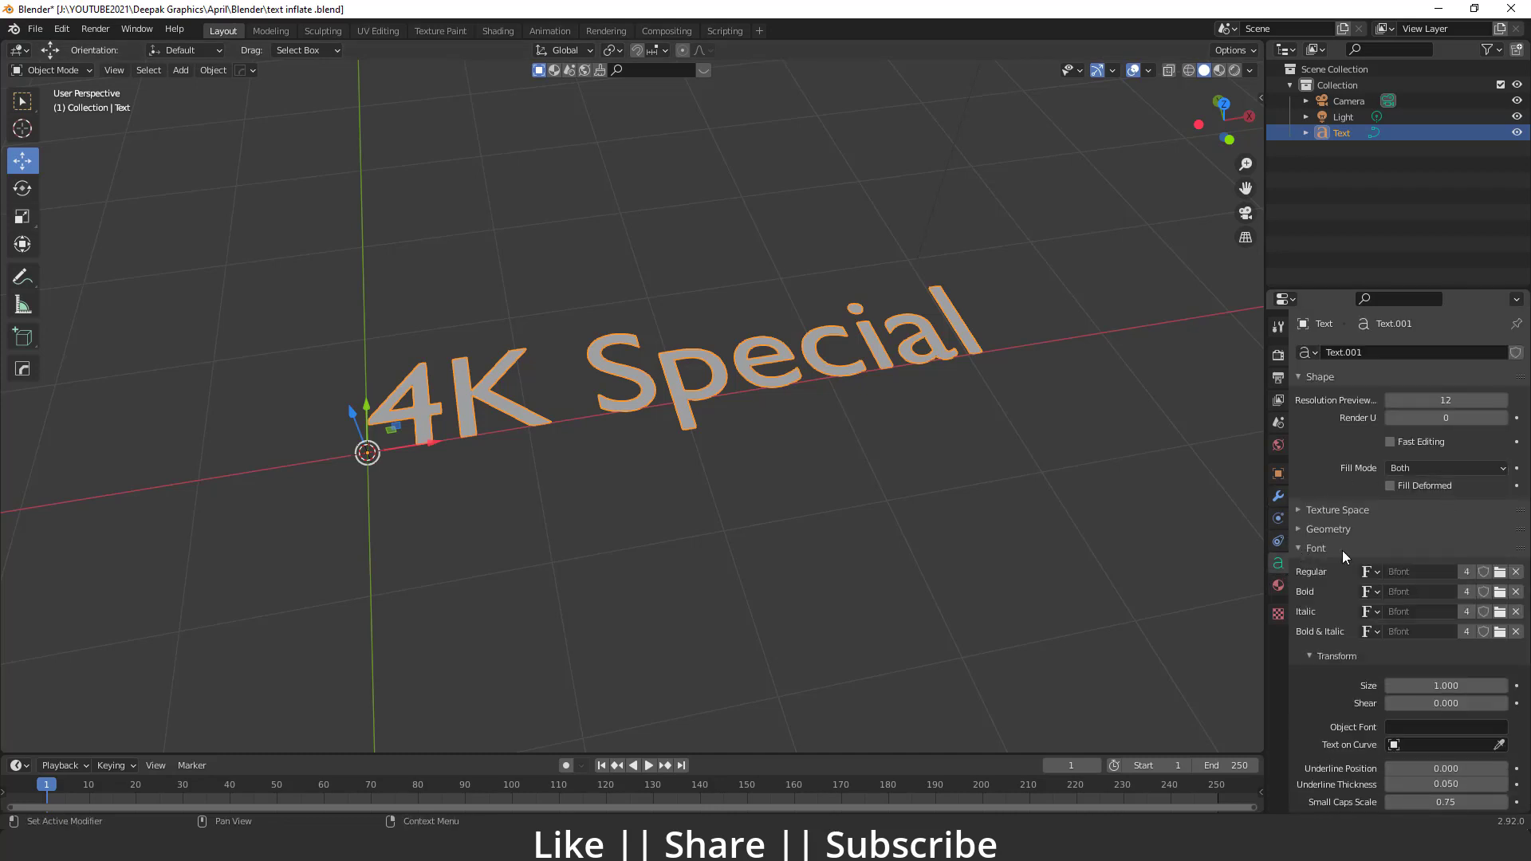
{"action": "left_click", "coordinate": [1500, 572]}
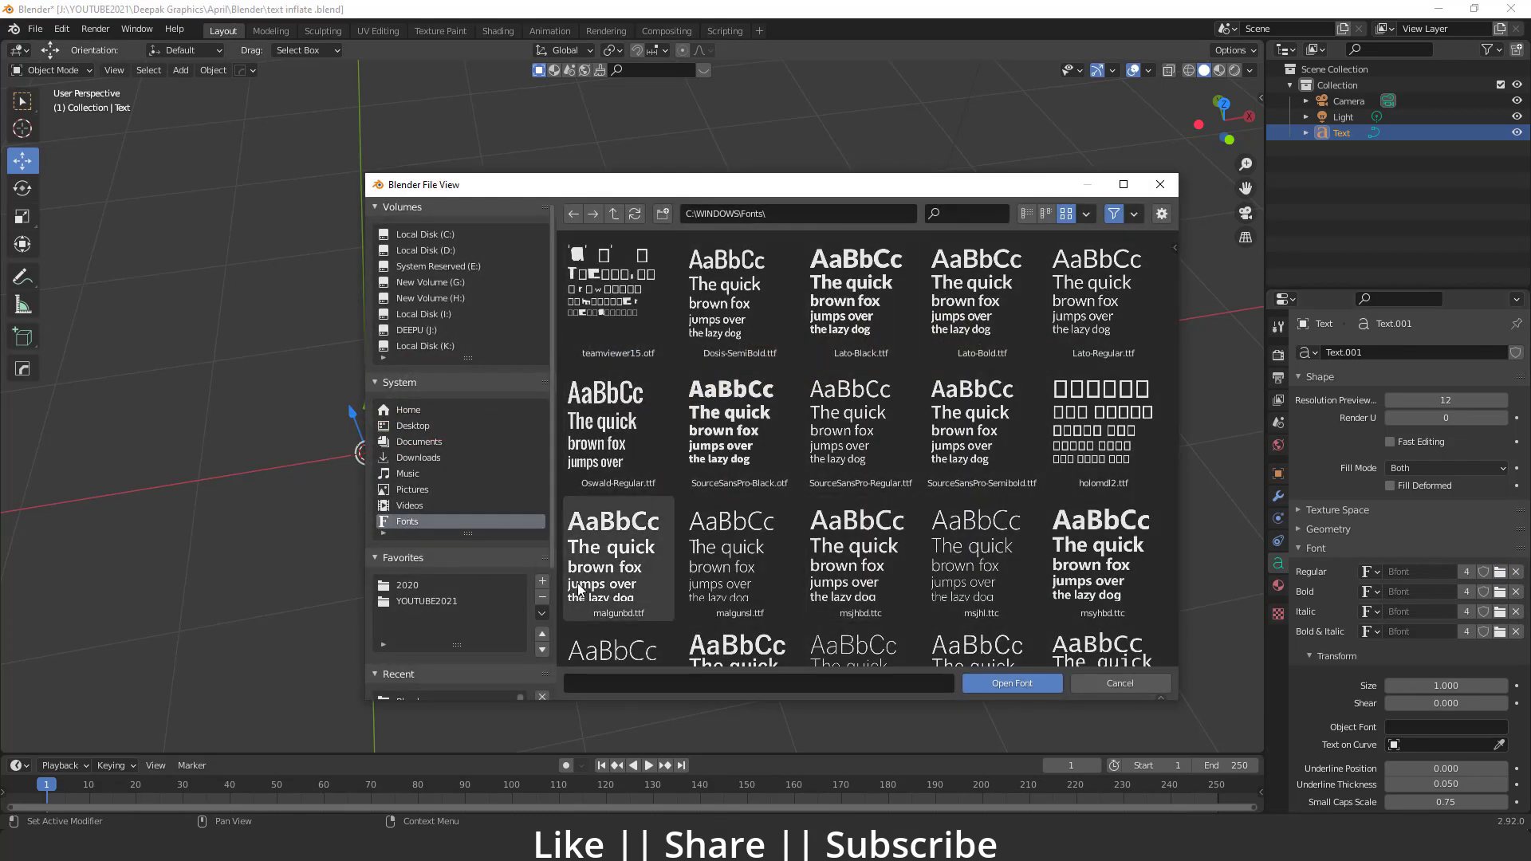
{"action": "left_click", "coordinate": [418, 458]}
{"action": "double_click", "coordinate": [622, 297]}
{"action": "double_click", "coordinate": [618, 314]}
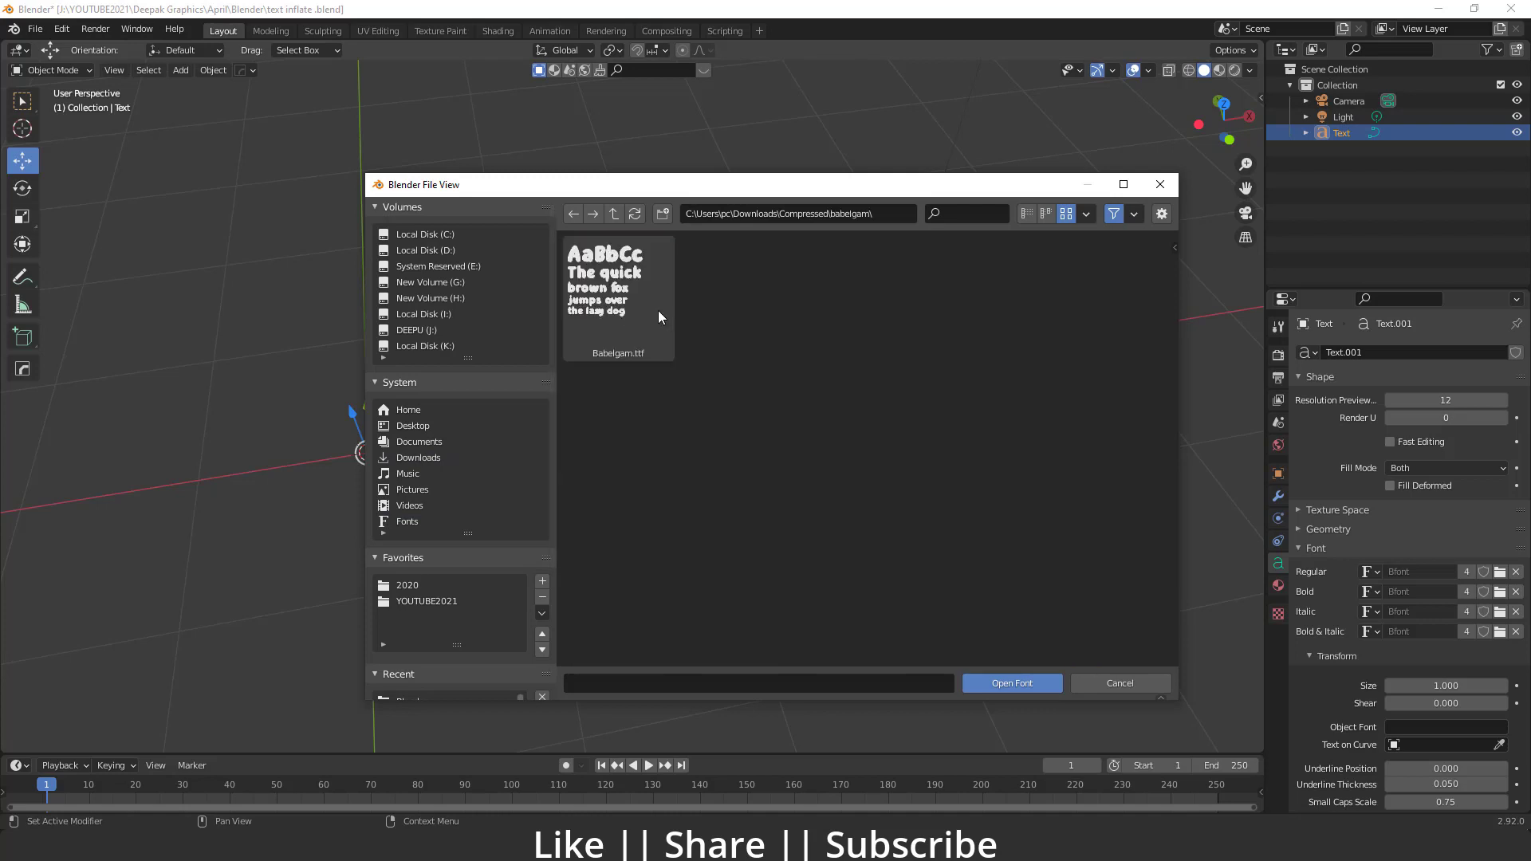
{"action": "double_click", "coordinate": [621, 279]}
{"action": "middle_click_drag", "start_coordinate": [556, 489], "coordinate": [612, 422]}
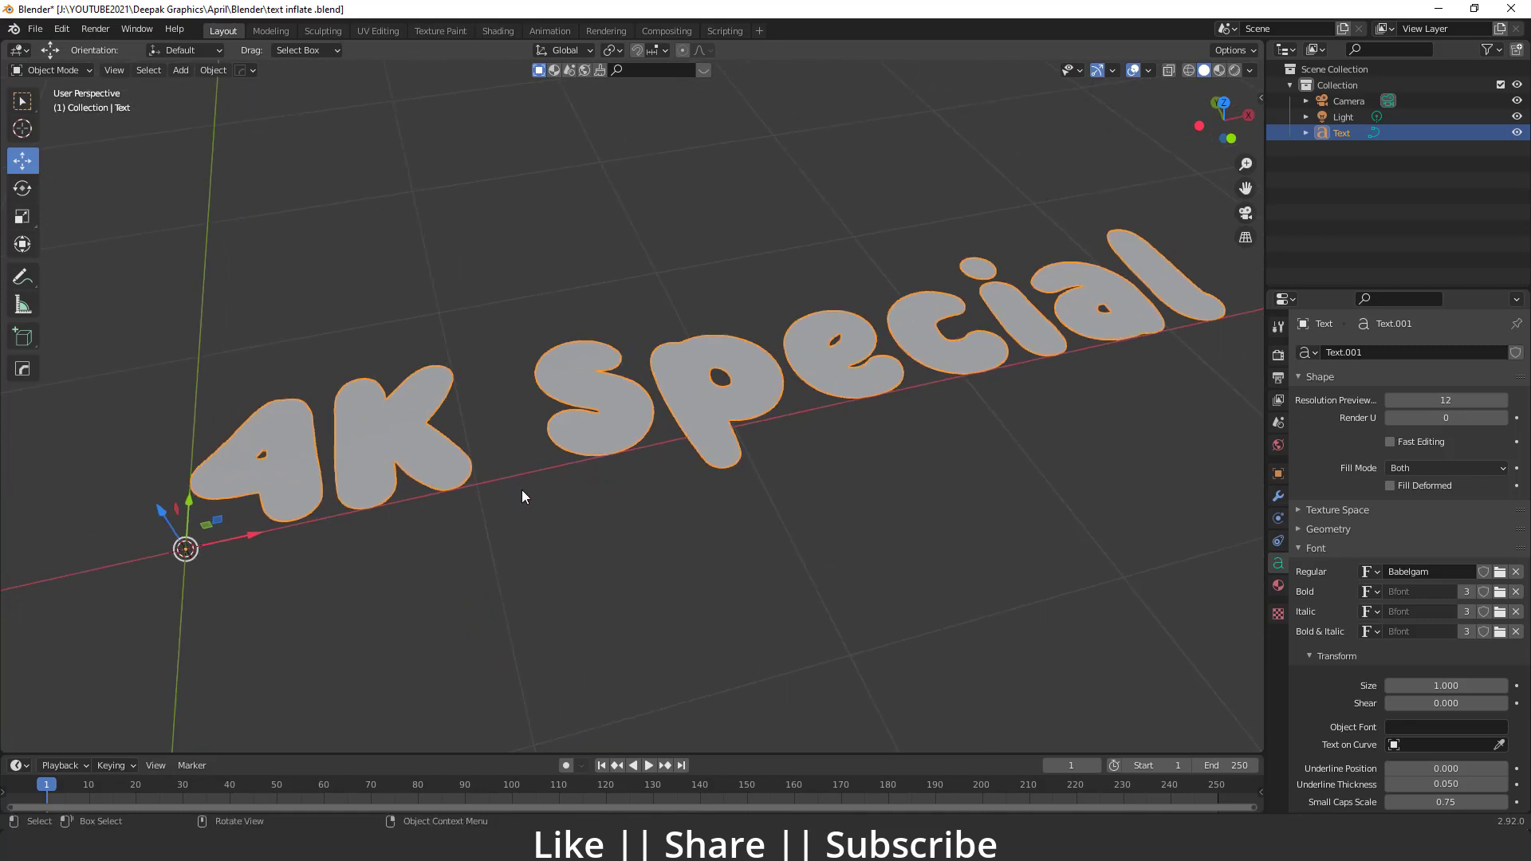
{"action": "middle_click_drag", "start_coordinate": [490, 476], "coordinate": [322, 396]}
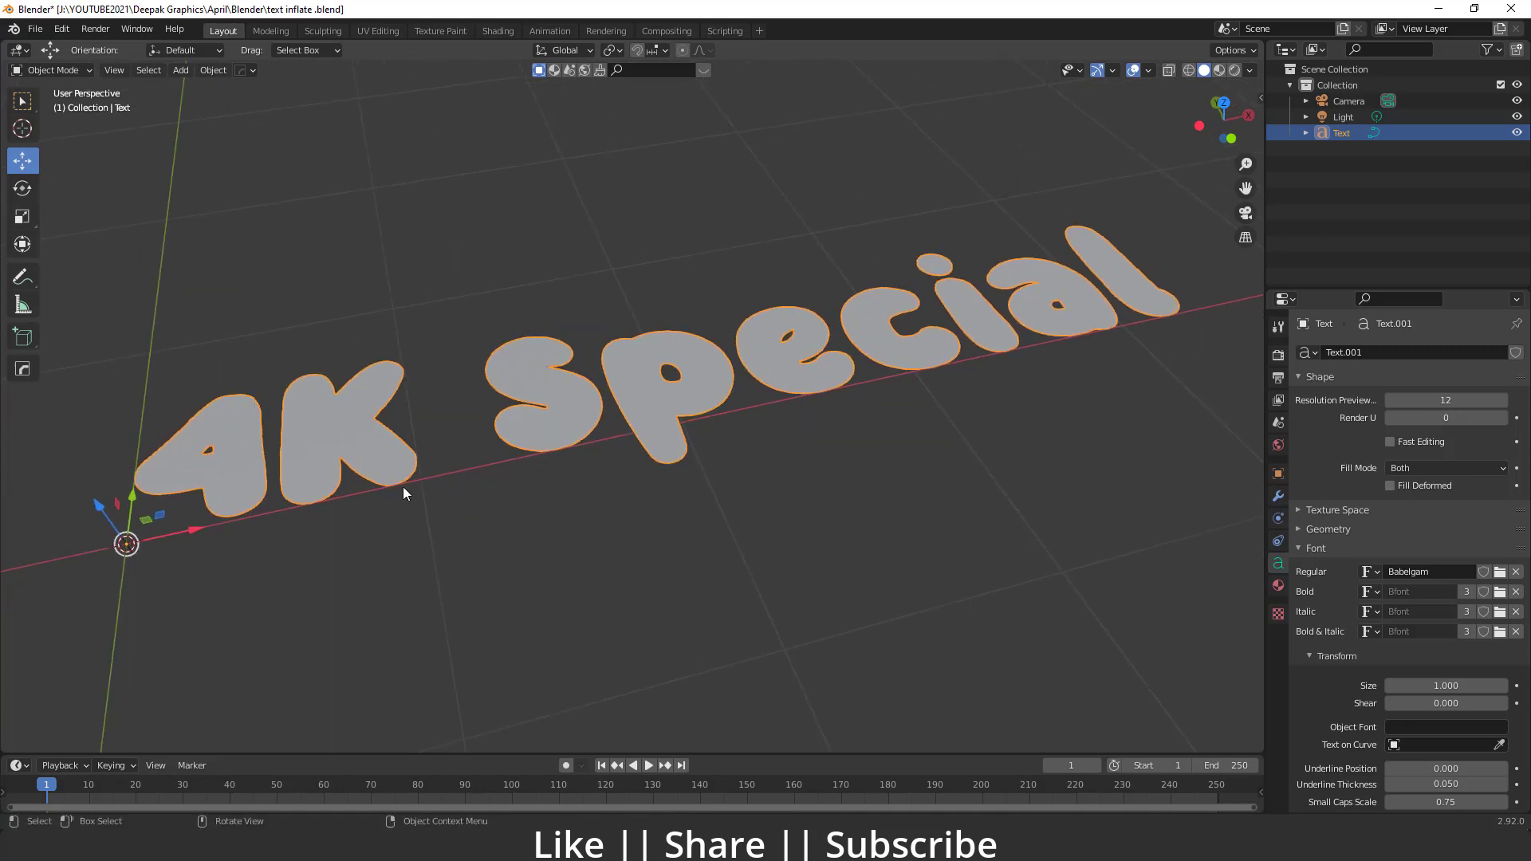
Convert the '4K Special' text object into a mesh
{"action": "left_click", "coordinate": [213, 70]}
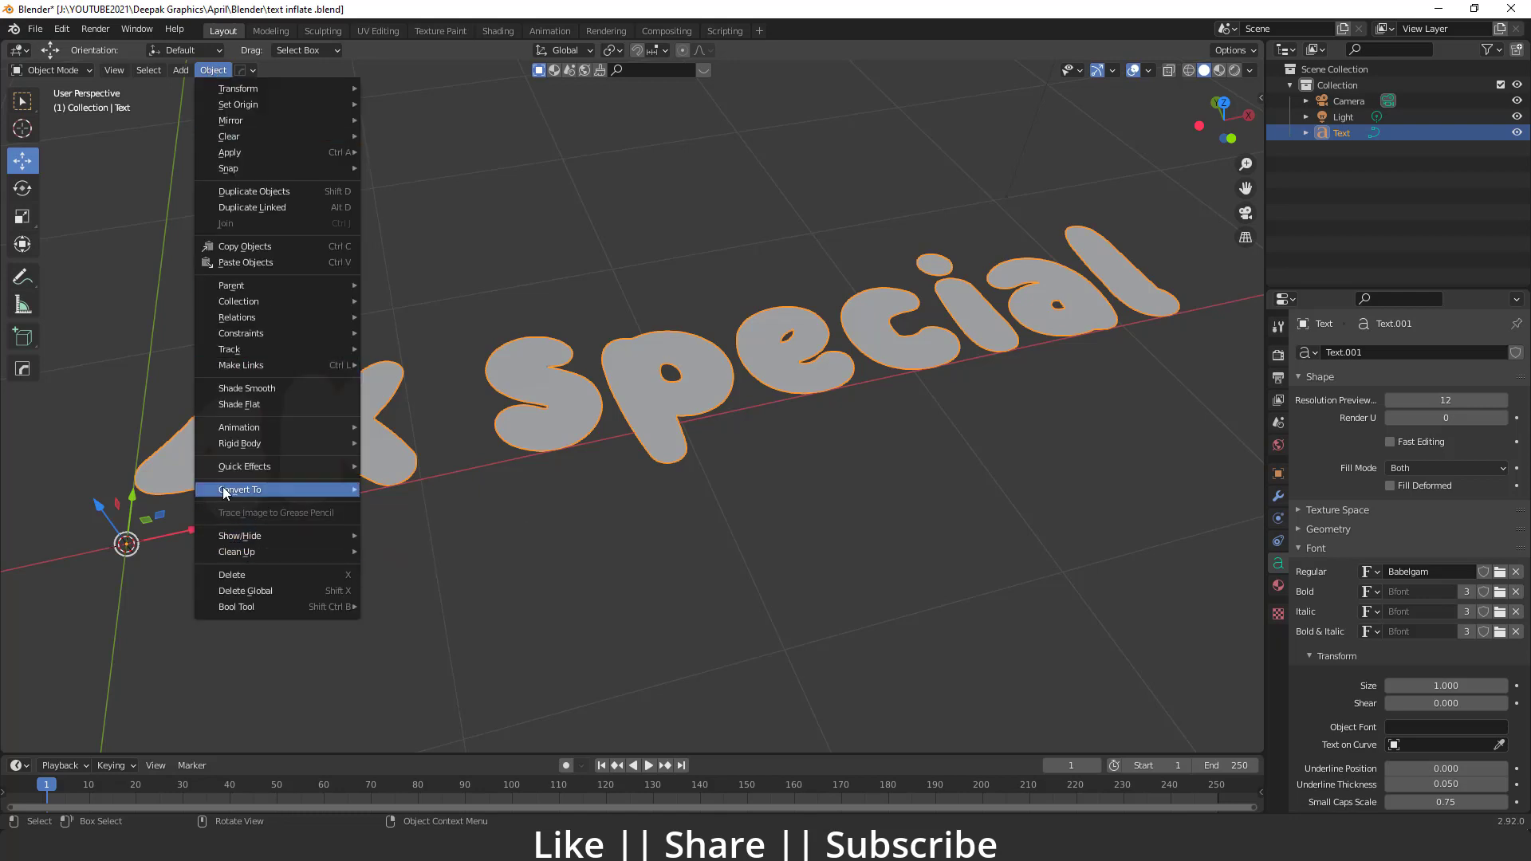
{"action": "mouse_move", "coordinate": [239, 489]}
{"action": "left_click", "coordinate": [399, 507]}
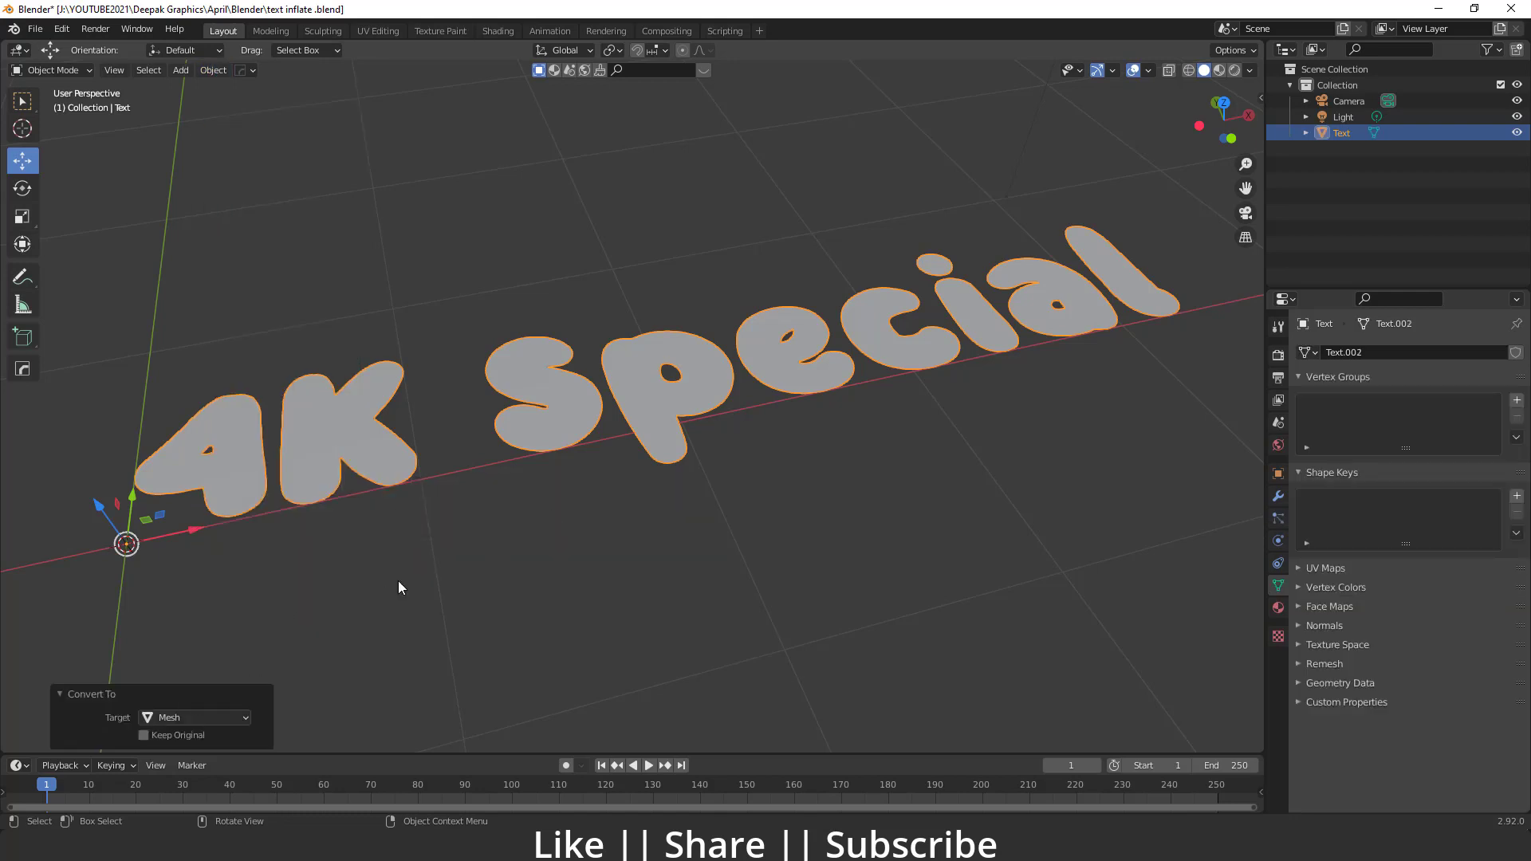
Inspect the converted mesh's triangulated faces in Edit Mode, then return to Object Mode
{"action": "key", "text": "Tab"}
{"action": "scroll", "coordinate": [580, 448], "scroll_direction": "up", "scroll_amount": 5}
{"action": "scroll", "coordinate": [566, 448], "scroll_direction": "up", "scroll_amount": 2}
{"action": "scroll", "coordinate": [674, 455], "scroll_direction": "down", "scroll_amount": 4}
{"action": "scroll", "coordinate": [702, 518], "scroll_direction": "up", "scroll_amount": 2}
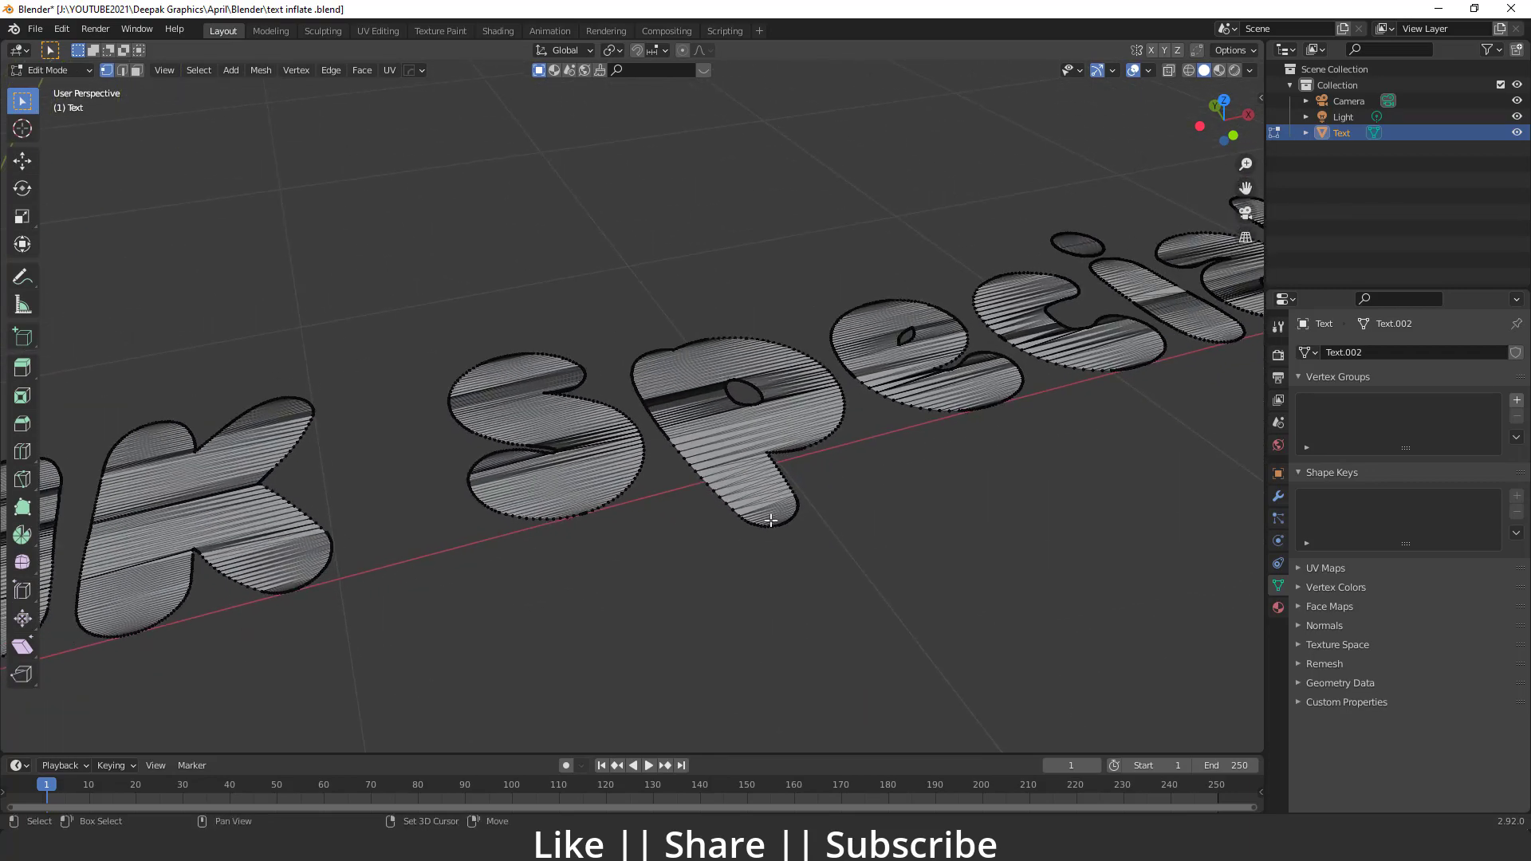
{"action": "scroll", "coordinate": [713, 557], "scroll_direction": "up", "scroll_amount": 6}
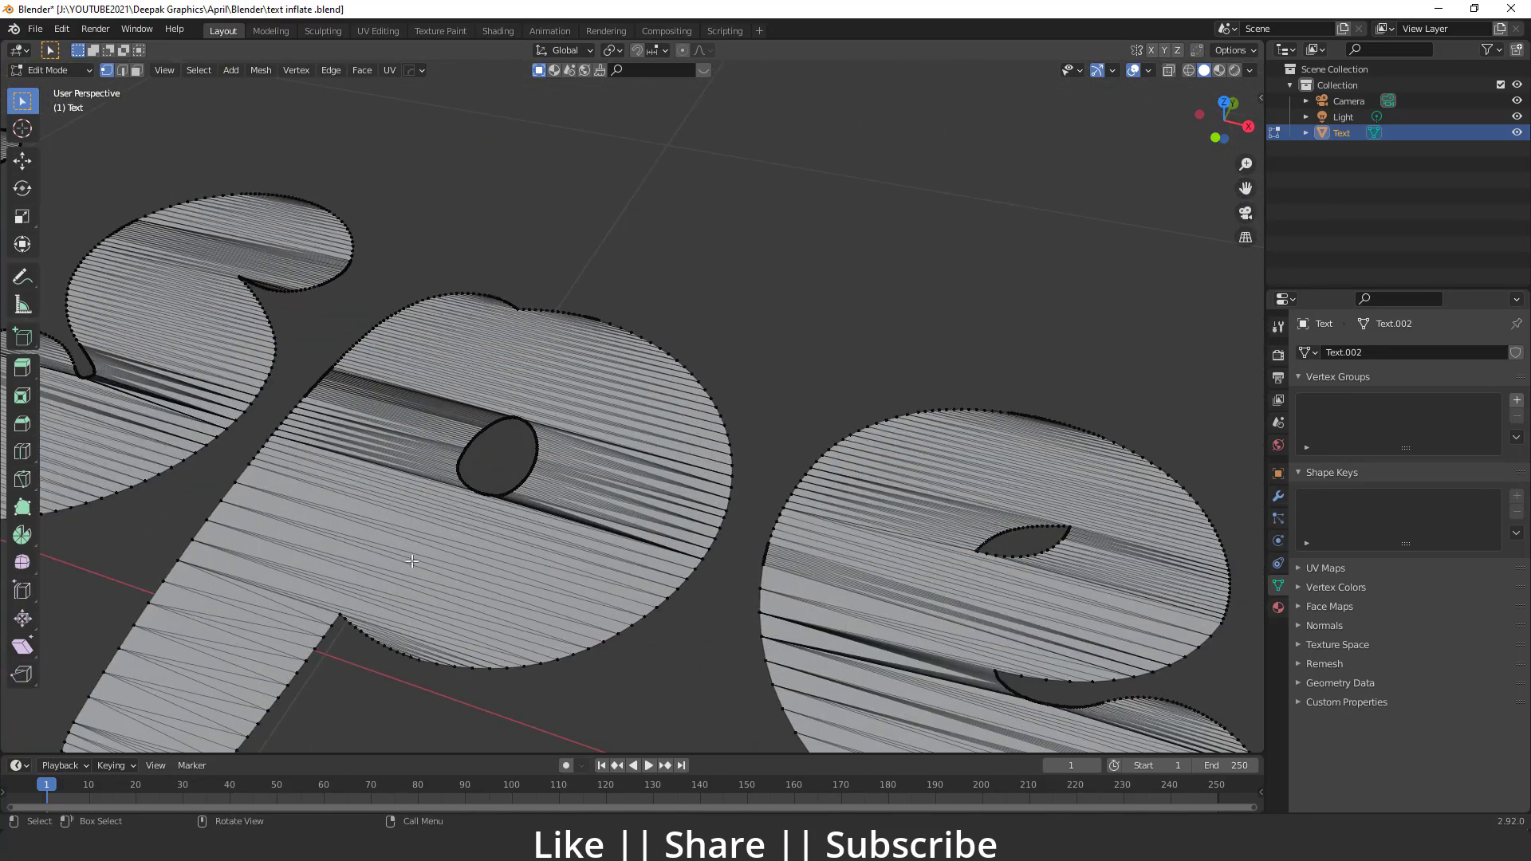
{"action": "scroll", "coordinate": [430, 562], "scroll_direction": "up", "scroll_amount": 3}
{"action": "scroll", "coordinate": [508, 483], "scroll_direction": "down", "scroll_amount": 3}
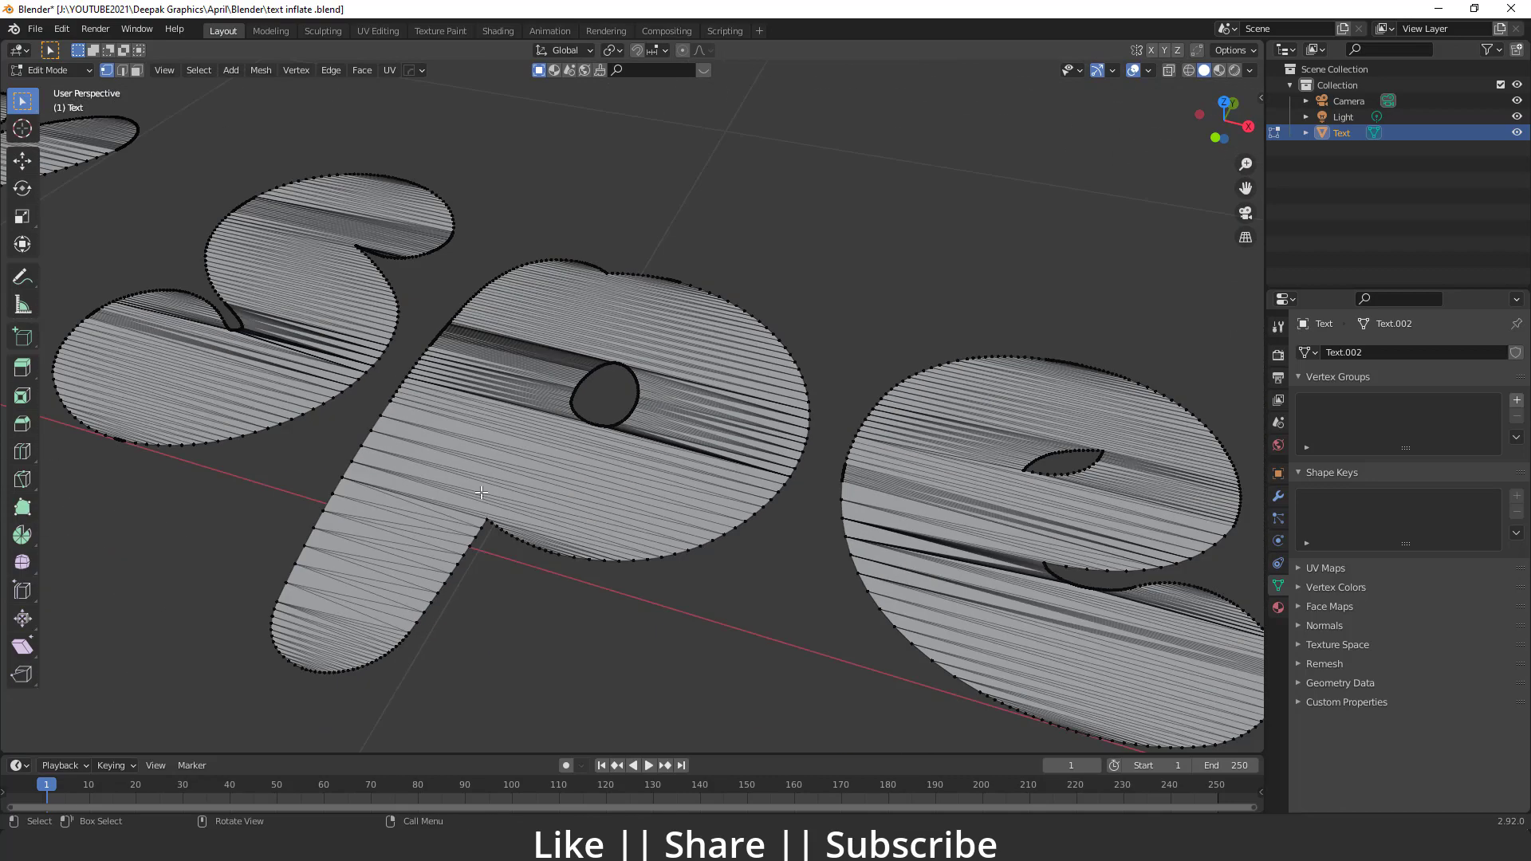
{"action": "scroll", "coordinate": [505, 493], "scroll_direction": "down", "scroll_amount": 5}
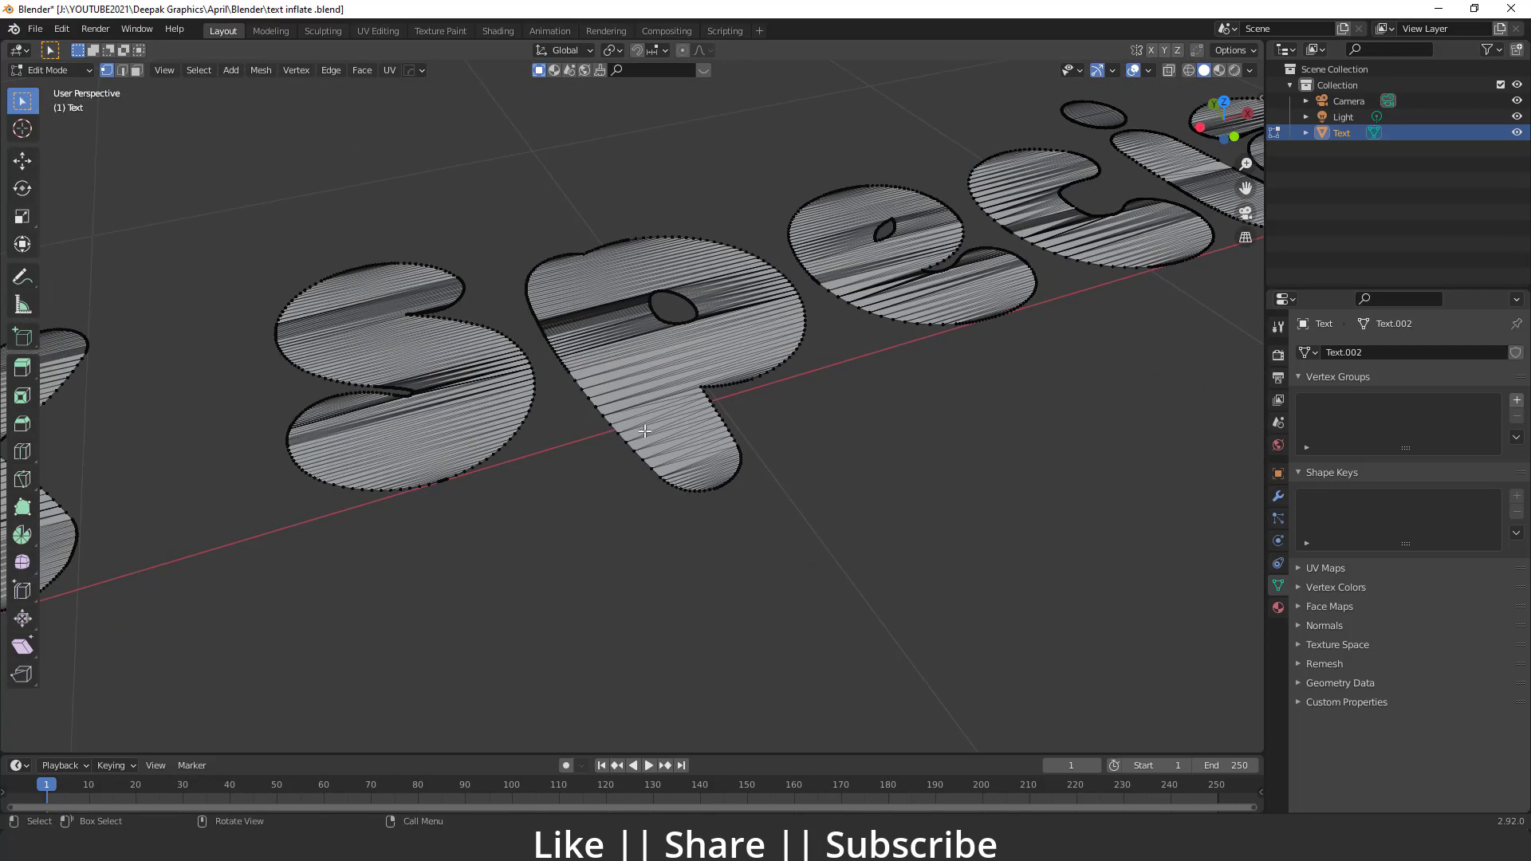
{"action": "scroll", "coordinate": [627, 445], "scroll_direction": "up", "scroll_amount": 2}
{"action": "scroll", "coordinate": [598, 445], "scroll_direction": "down", "scroll_amount": 4}
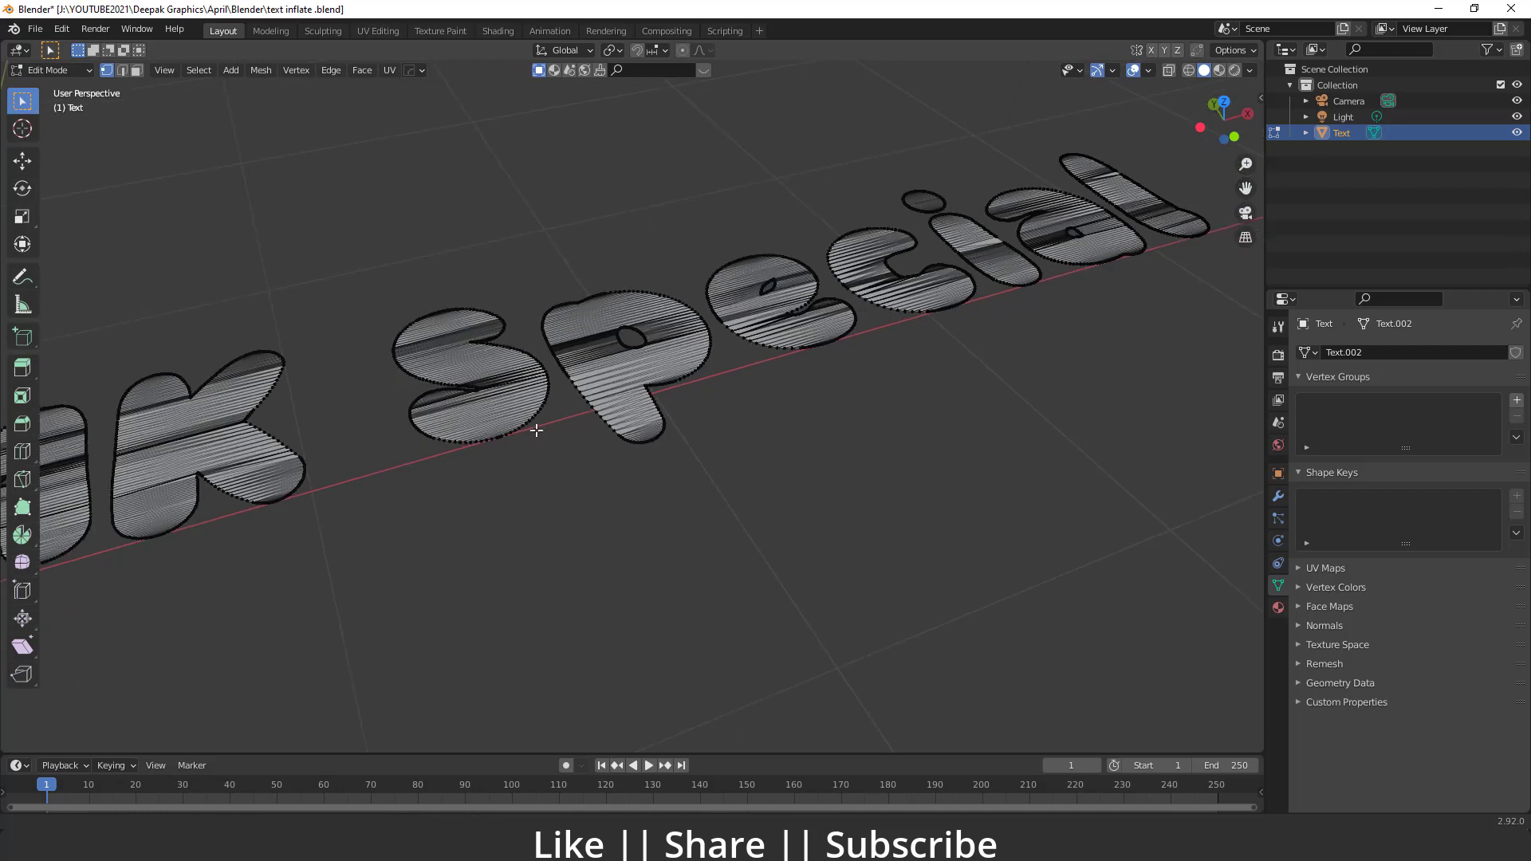
{"action": "key", "text": "Tab"}
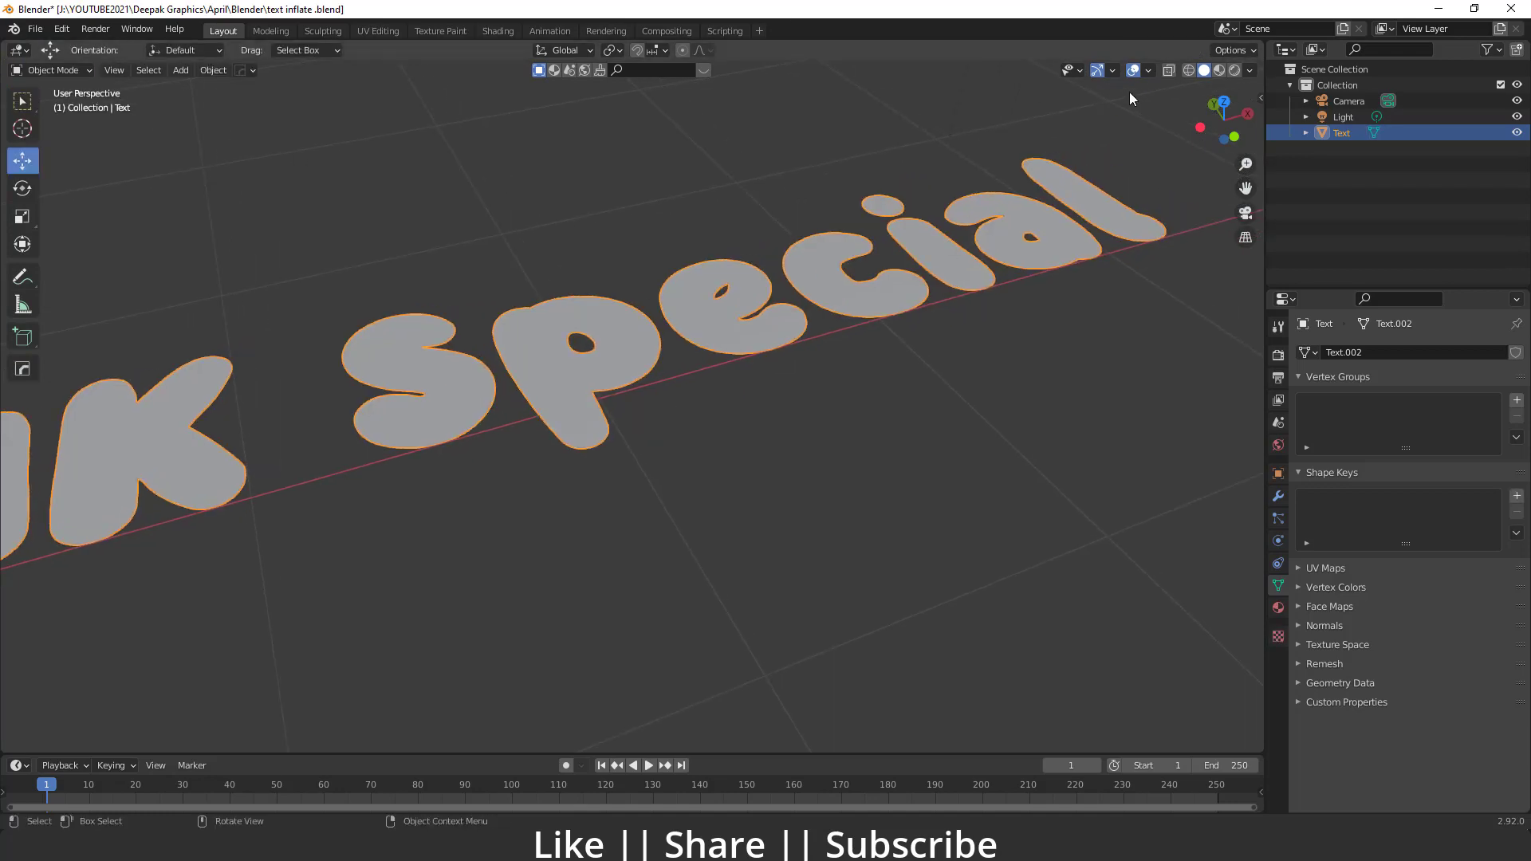
Turn on the Wireframe viewport overlay
{"action": "left_click", "coordinate": [1148, 71]}
{"action": "left_click", "coordinate": [1051, 338]}
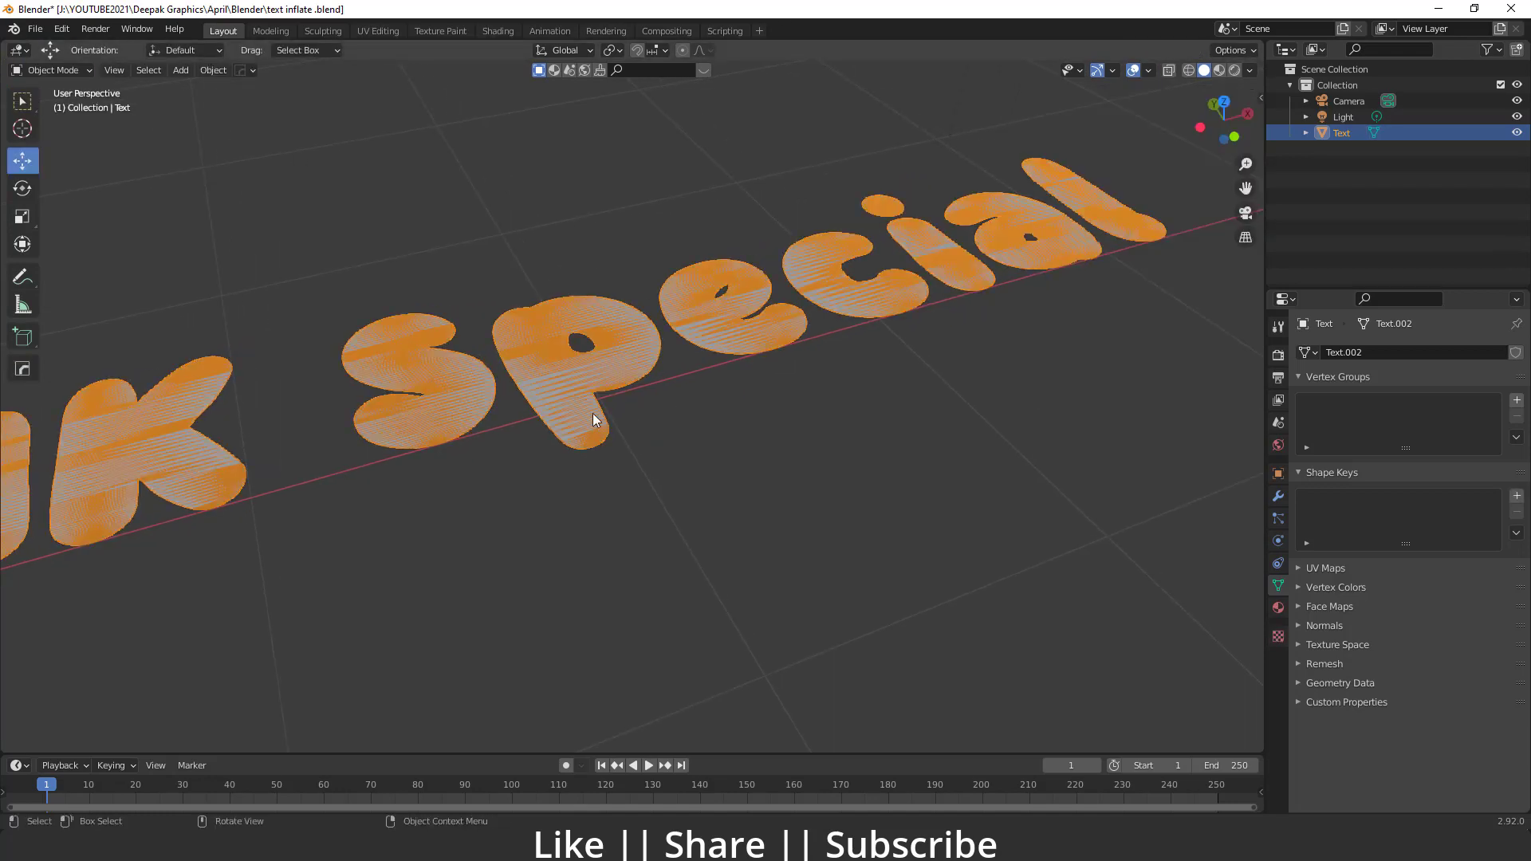
{"action": "scroll", "coordinate": [637, 430], "scroll_direction": "up", "scroll_amount": 2}
{"action": "scroll", "coordinate": [509, 358], "scroll_direction": "down", "scroll_amount": 3}
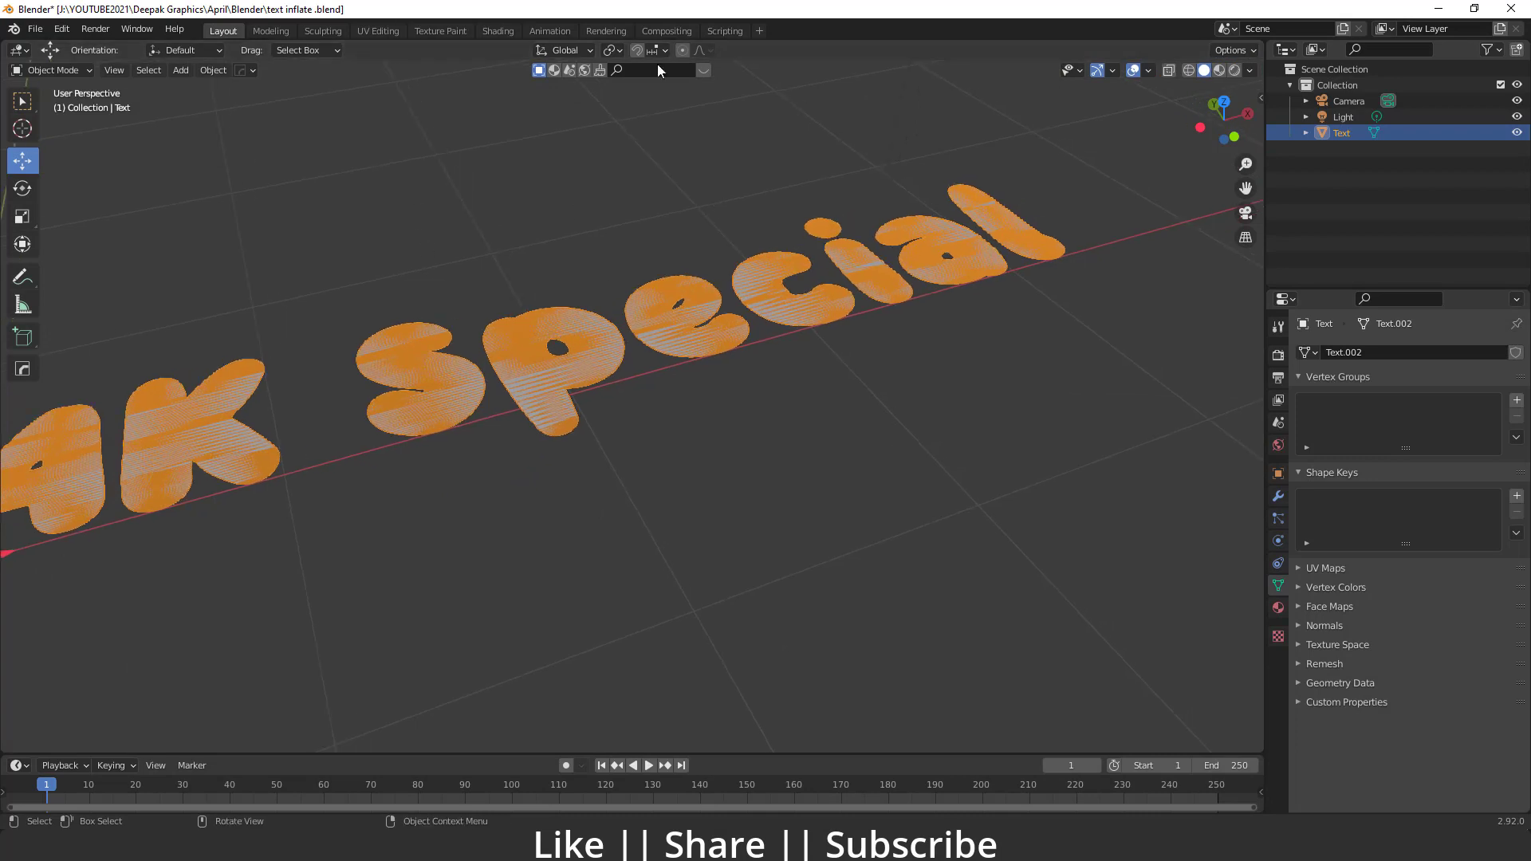
Add a Decimate modifier to the text and switch it to Planar mode
{"action": "left_click", "coordinate": [1278, 496]}
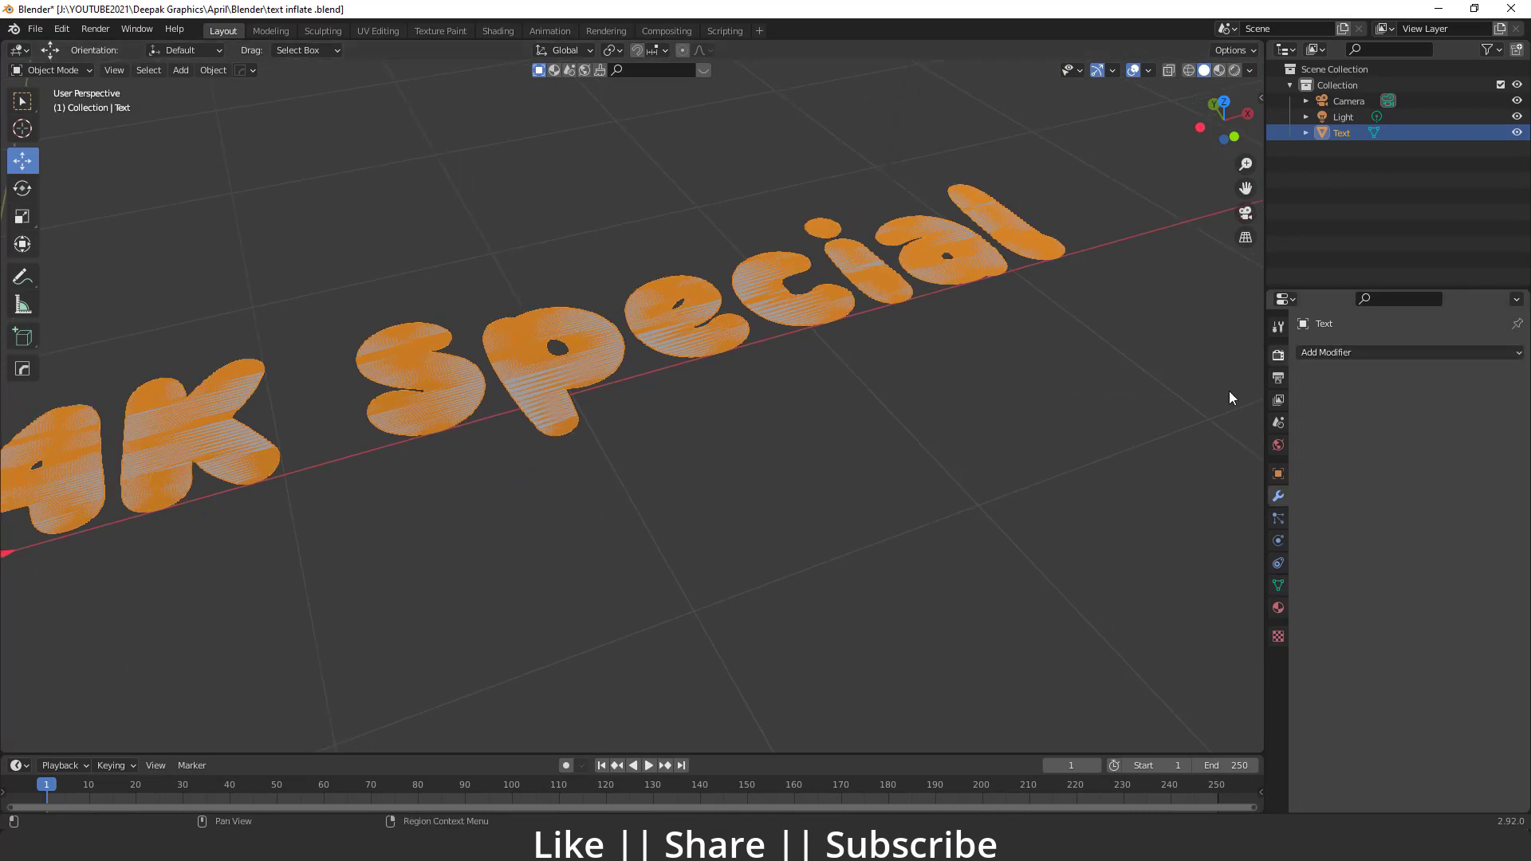
{"action": "left_click", "coordinate": [1391, 356]}
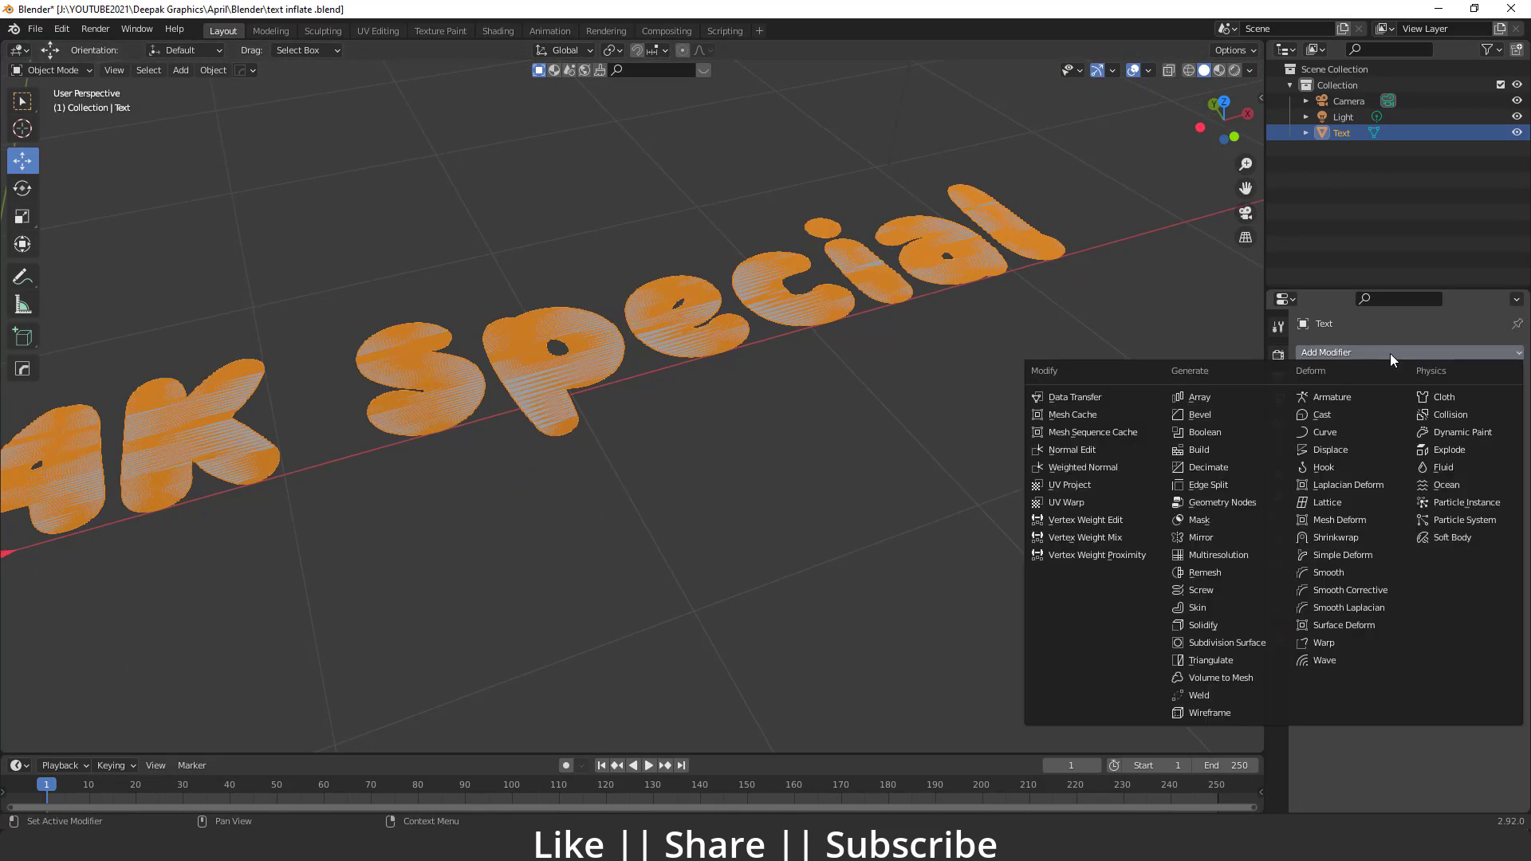
{"action": "left_click", "coordinate": [1203, 471]}
{"action": "scroll", "coordinate": [679, 406], "scroll_direction": "up", "scroll_amount": 5}
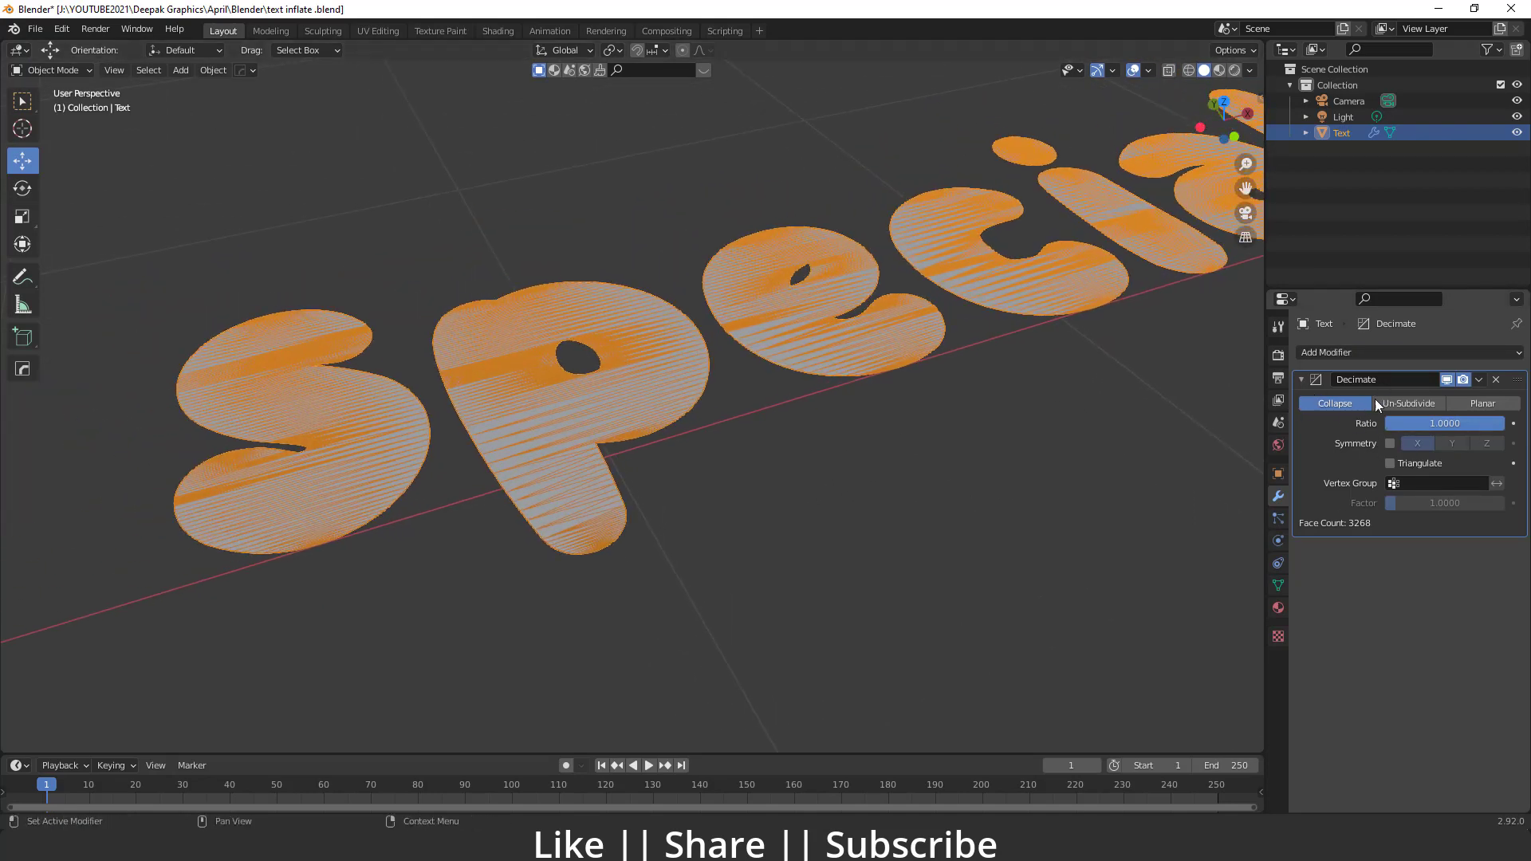
{"action": "left_click", "coordinate": [1481, 403]}
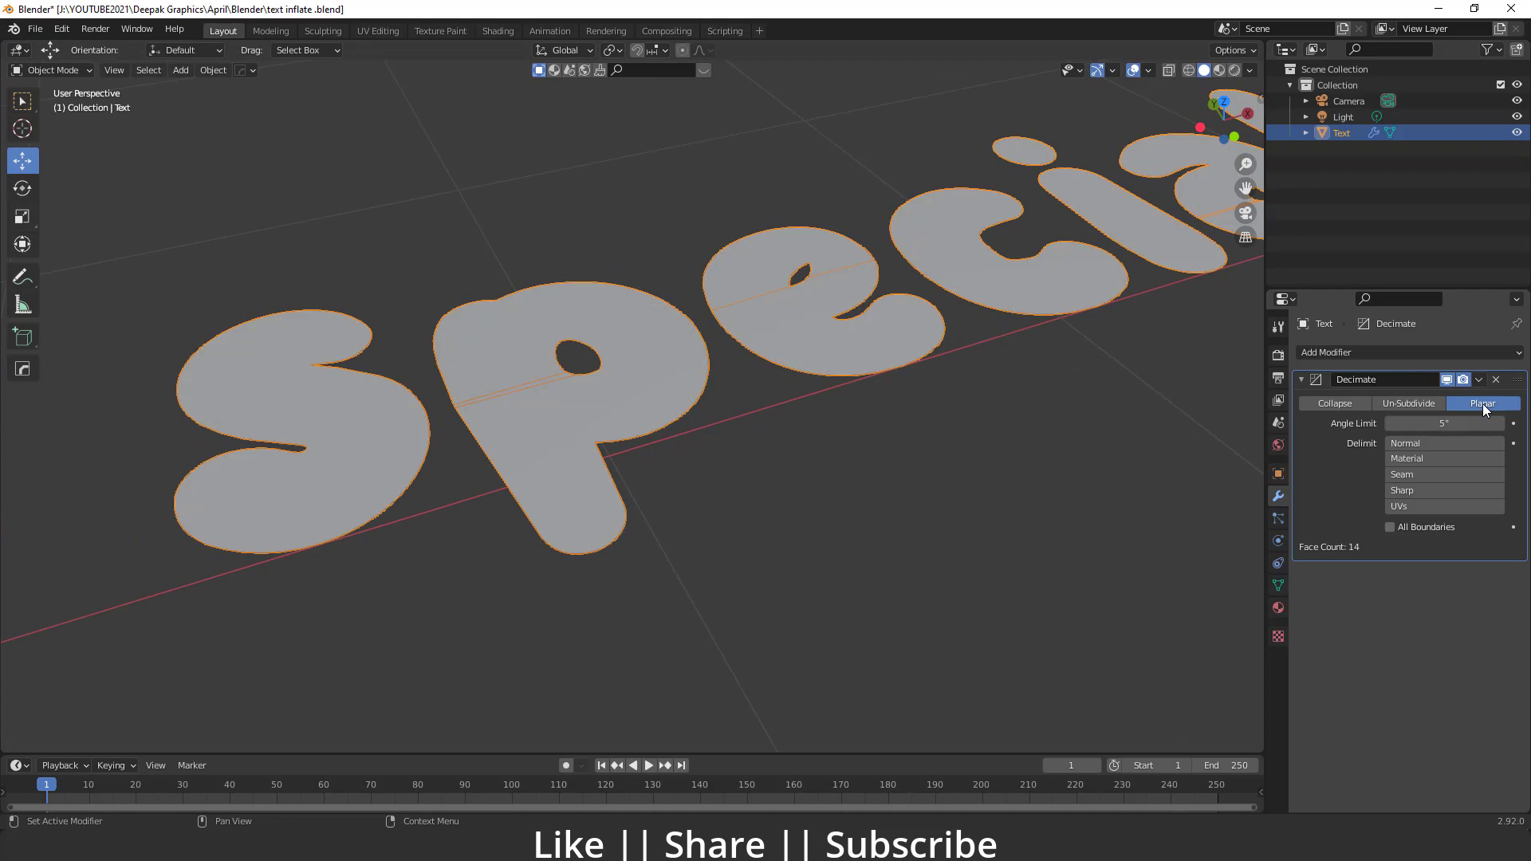
{"action": "scroll", "coordinate": [590, 462], "scroll_direction": "up", "scroll_amount": 5}
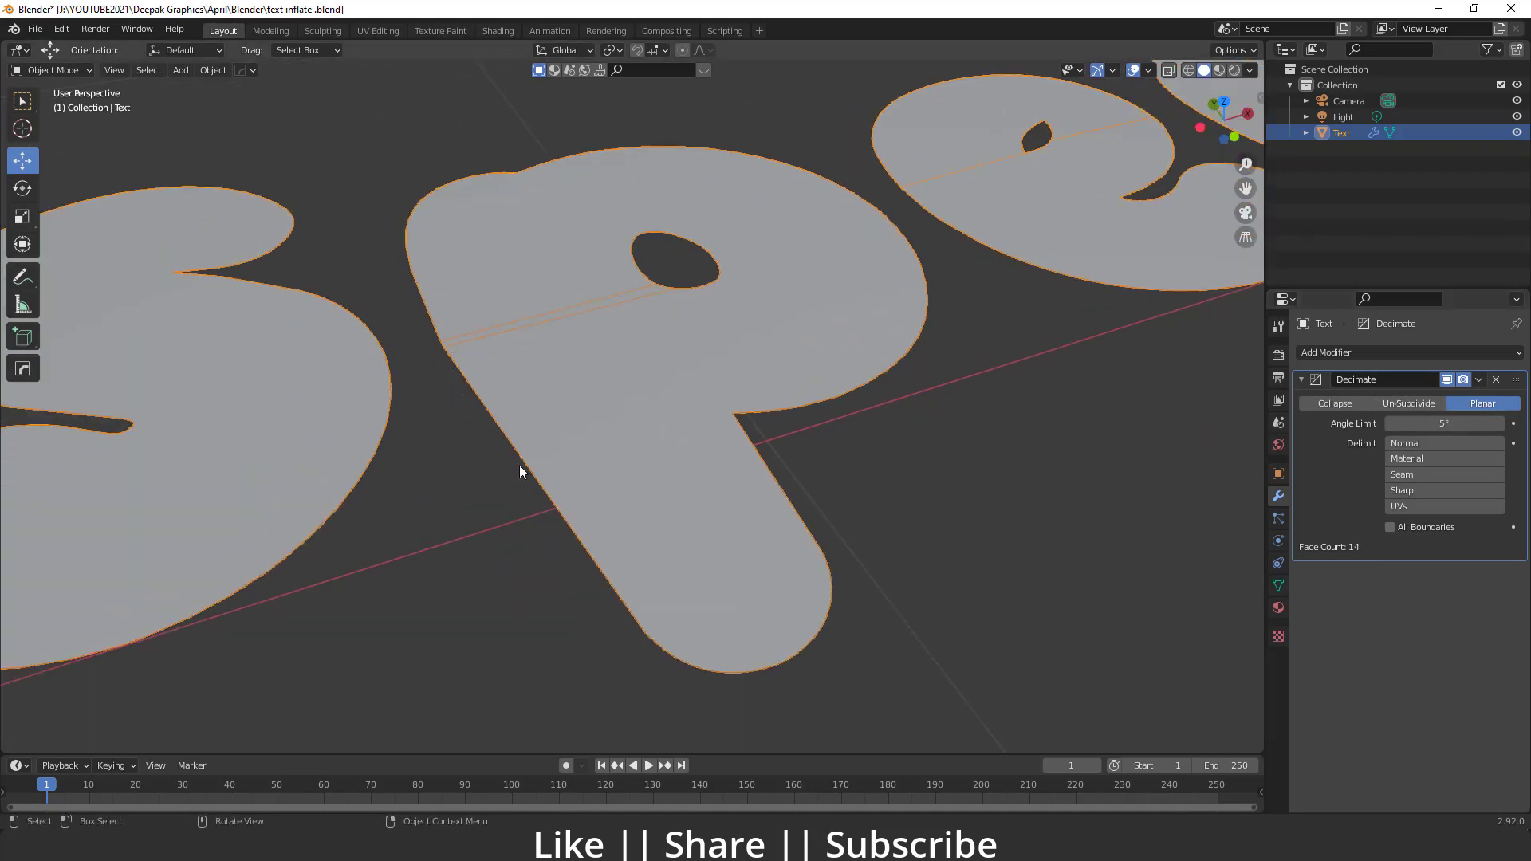
Toggle the Decimate modifier's viewport display to compare the mesh with and without it
{"action": "left_click", "coordinate": [1446, 379]}
{"action": "left_click", "coordinate": [1446, 380]}
{"action": "left_click", "coordinate": [1447, 381]}
{"action": "left_click", "coordinate": [1447, 381]}
{"action": "left_click", "coordinate": [1447, 381]}
{"action": "left_click", "coordinate": [1448, 381]}
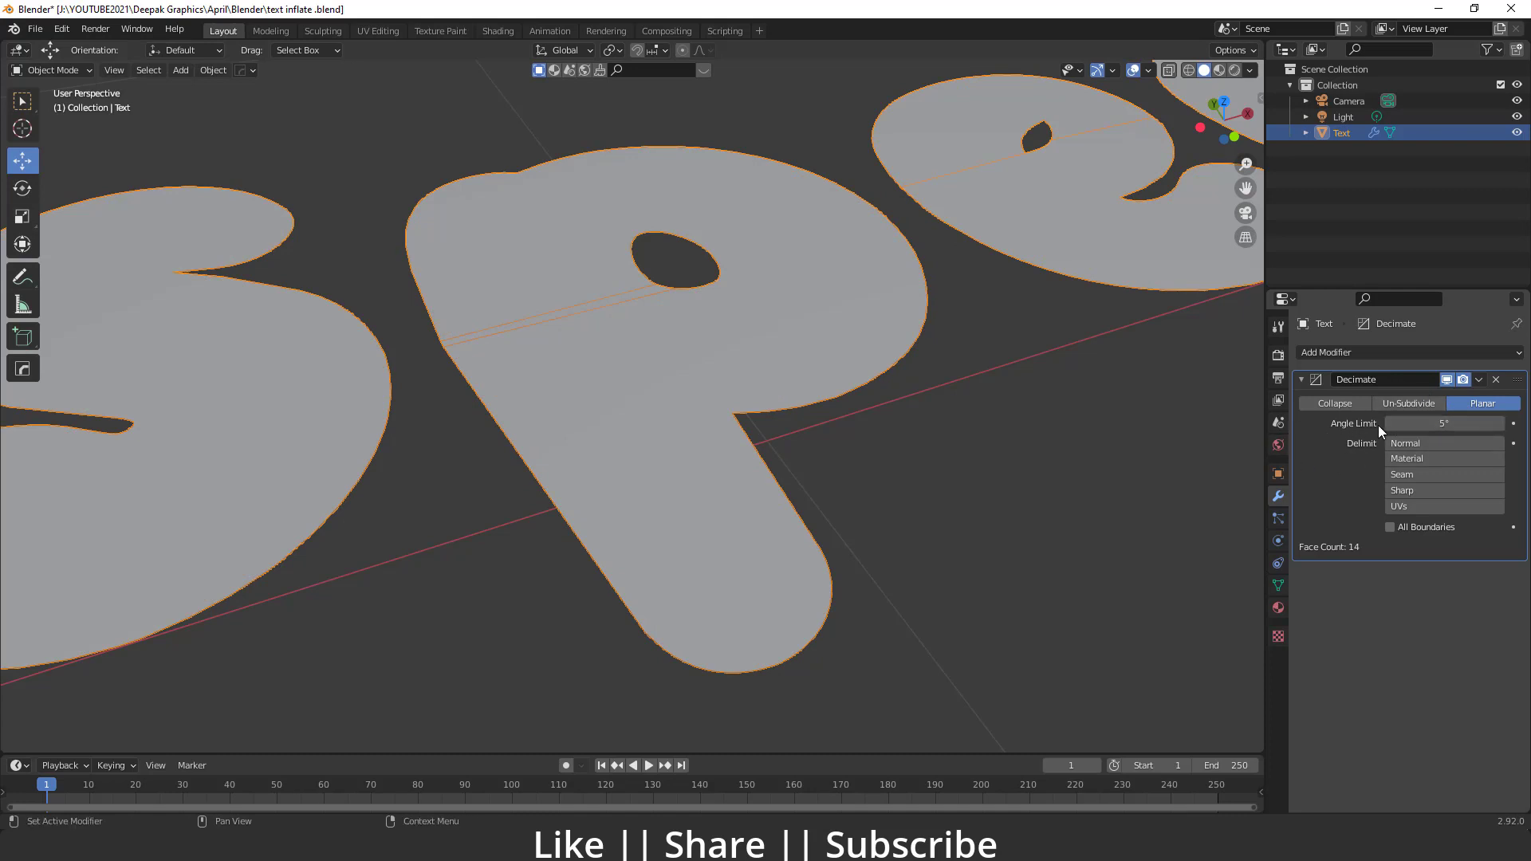
Lower the angle limit to 0.4° and apply the Decimate modifier
{"action": "left_click_drag", "start_coordinate": [1466, 424], "coordinate": [1399, 424]}
{"action": "scroll", "coordinate": [471, 524], "scroll_direction": "down", "scroll_amount": 3}
{"action": "middle_click_drag", "start_coordinate": [470, 525], "coordinate": [587, 493]}
{"action": "scroll", "coordinate": [515, 332], "scroll_direction": "up", "scroll_amount": 3}
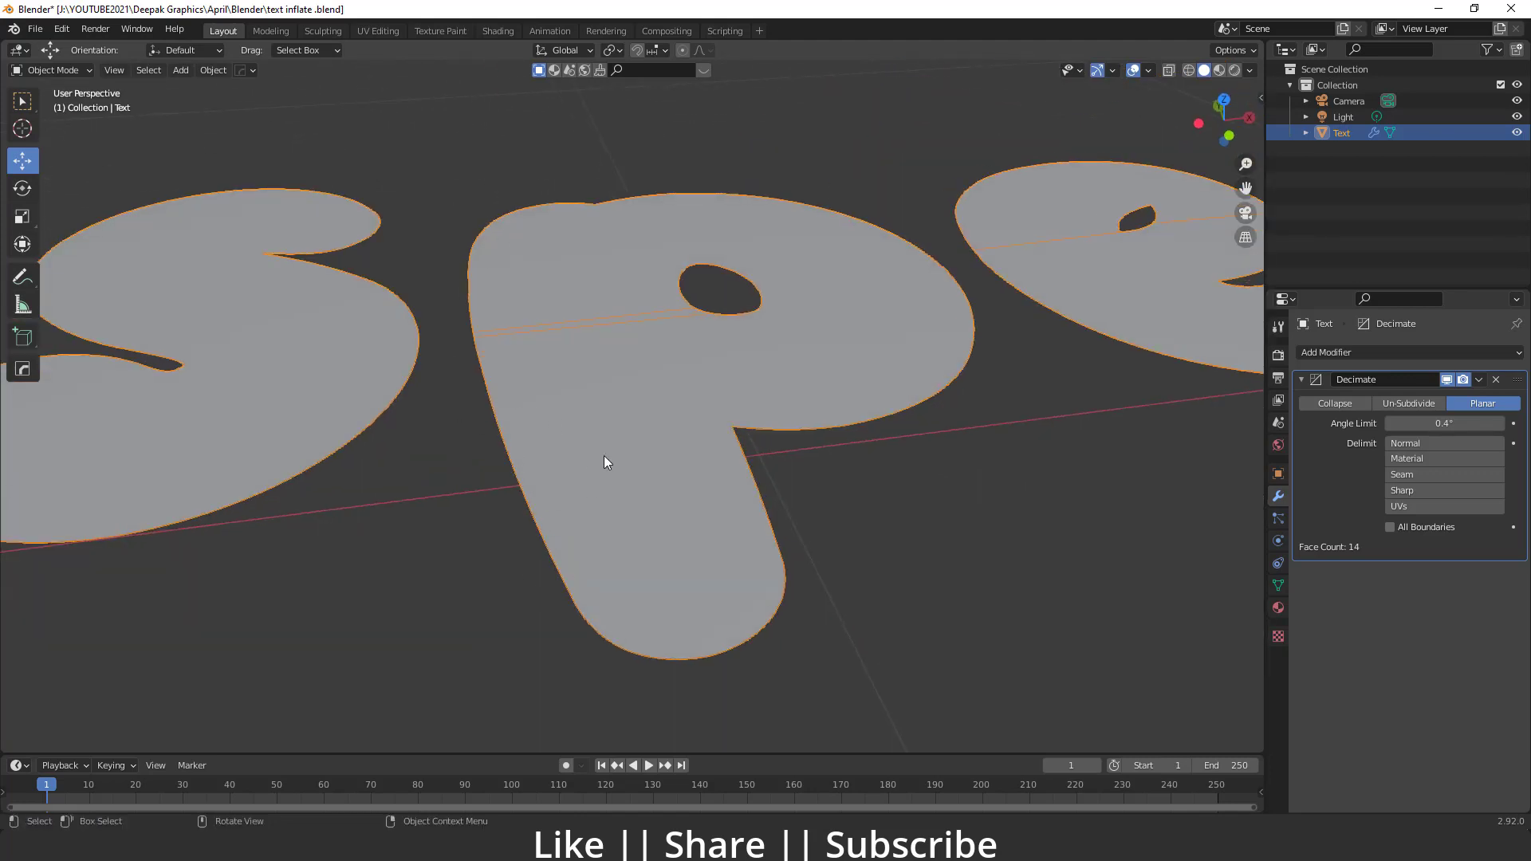
{"action": "scroll", "coordinate": [638, 471], "scroll_direction": "down", "scroll_amount": 5}
{"action": "left_click", "coordinate": [1479, 380]}
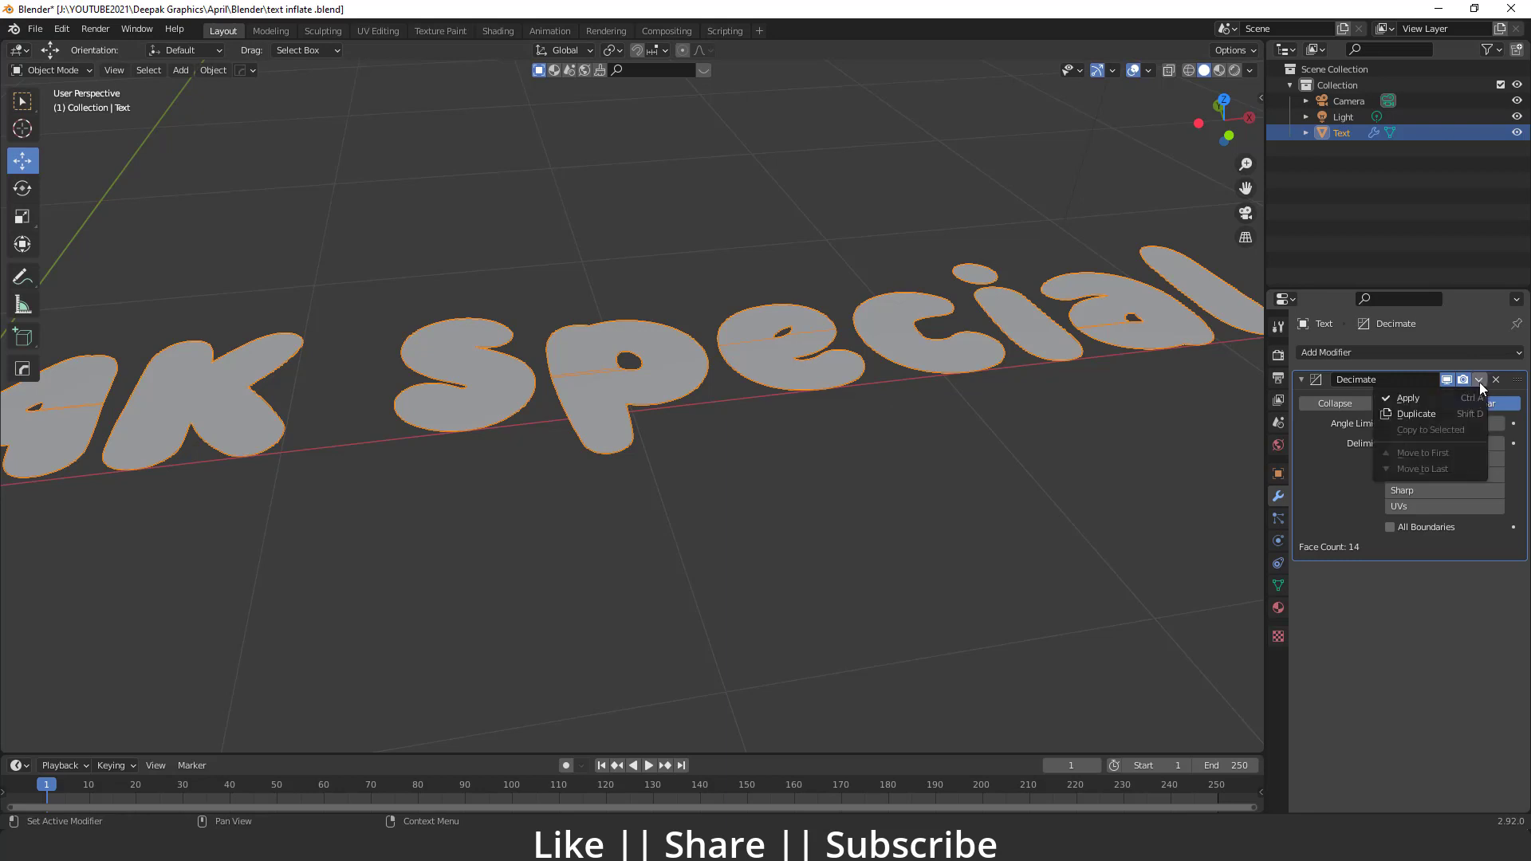
{"action": "left_click", "coordinate": [1479, 379]}
{"action": "left_click", "coordinate": [1405, 400]}
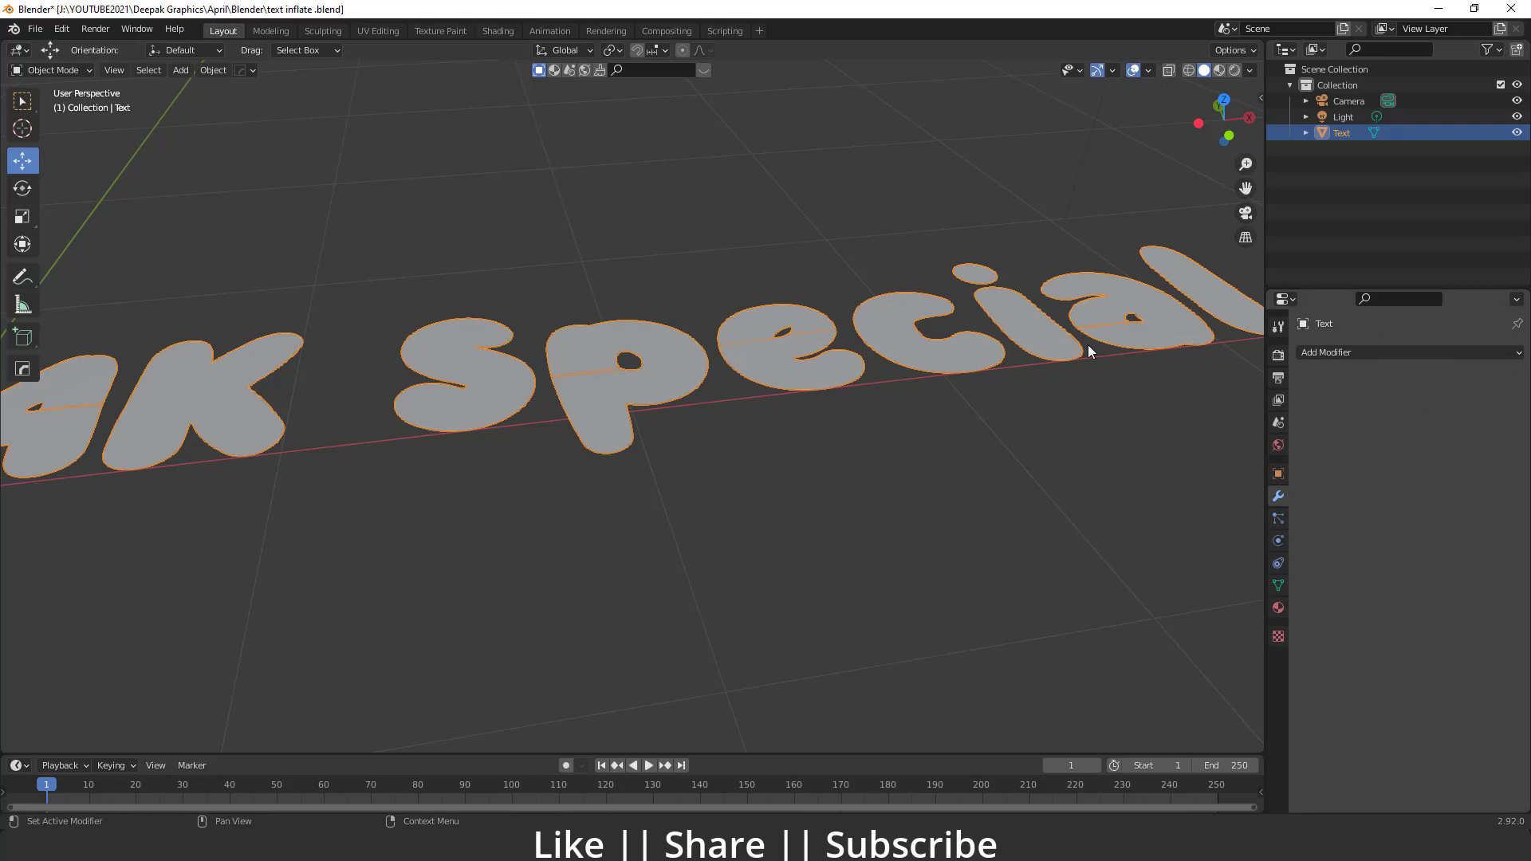
Select the whole mesh in Edit Mode and extrude the letters downward about 0.14 m
{"action": "middle_click_drag", "start_coordinate": [798, 335], "coordinate": [611, 303]}
{"action": "scroll", "coordinate": [611, 303], "scroll_direction": "up", "scroll_amount": 3}
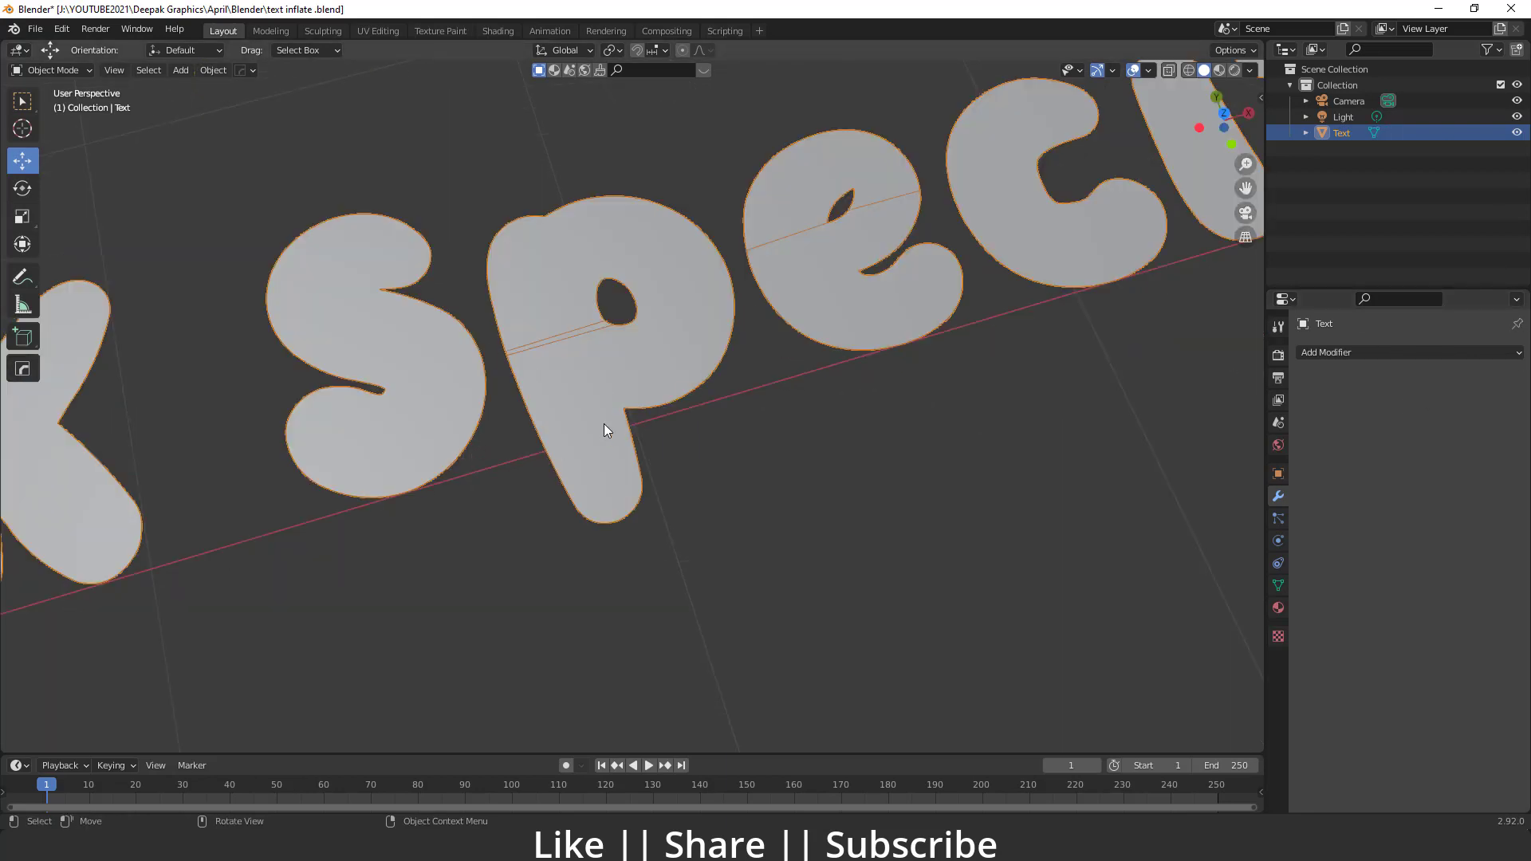
{"action": "scroll", "coordinate": [630, 398], "scroll_direction": "down", "scroll_amount": 5}
{"action": "key", "text": "Tab"}
{"action": "scroll", "coordinate": [625, 388], "scroll_direction": "up", "scroll_amount": 4}
{"action": "key", "text": "a"}
{"action": "middle_click_drag", "start_coordinate": [595, 417], "coordinate": [502, 284]}
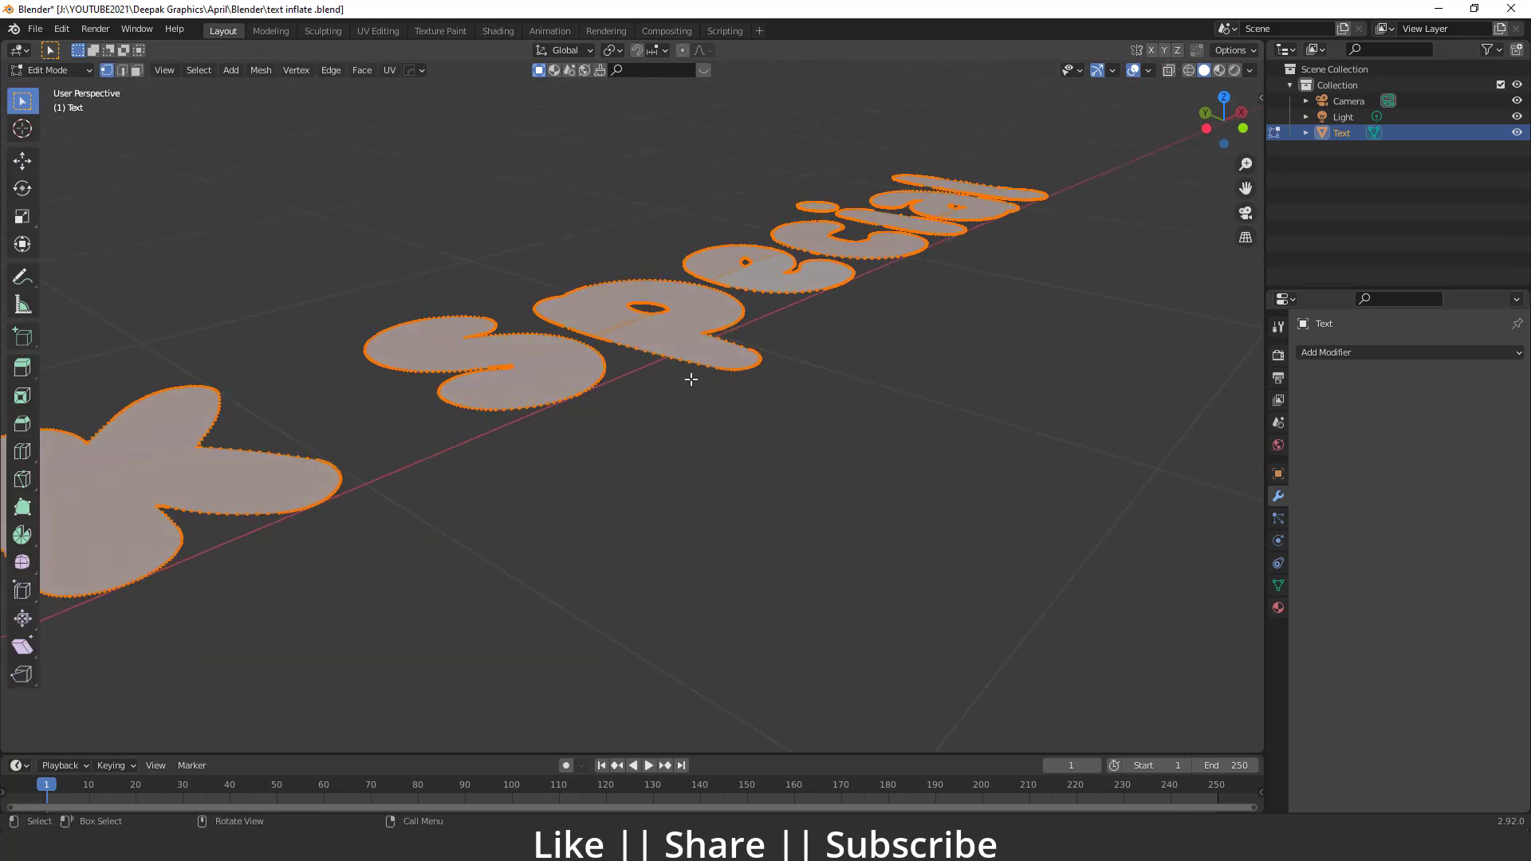
{"action": "key", "text": "e"}
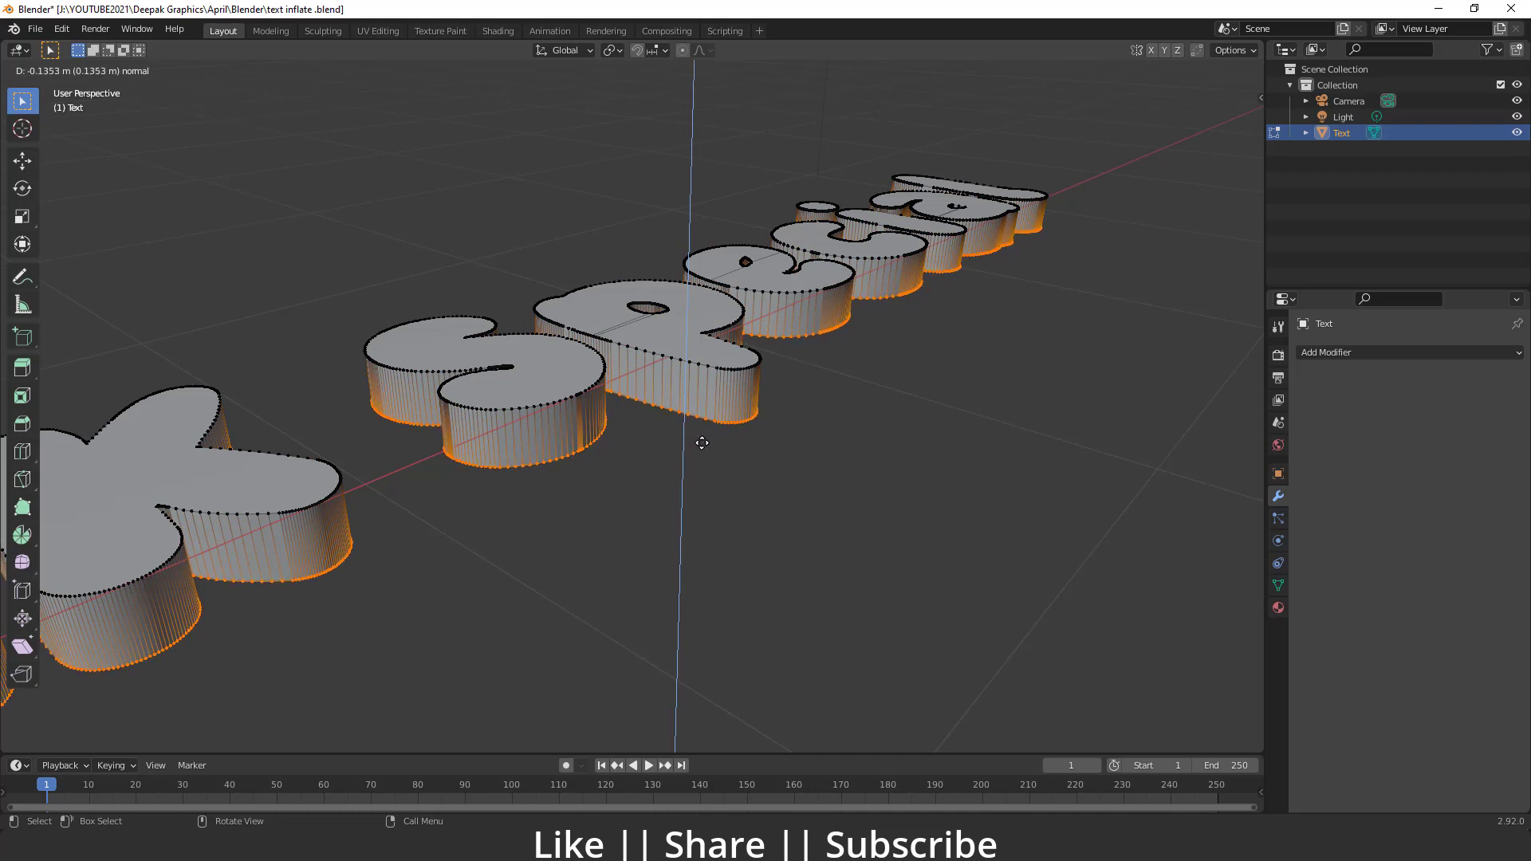
{"action": "left_click", "coordinate": [701, 438]}
Nudge the extruded letters slightly down along Z and return to Object Mode
{"action": "scroll", "coordinate": [678, 470], "scroll_direction": "down", "scroll_amount": 5}
{"action": "middle_click_drag", "start_coordinate": [673, 479], "coordinate": [625, 438]}
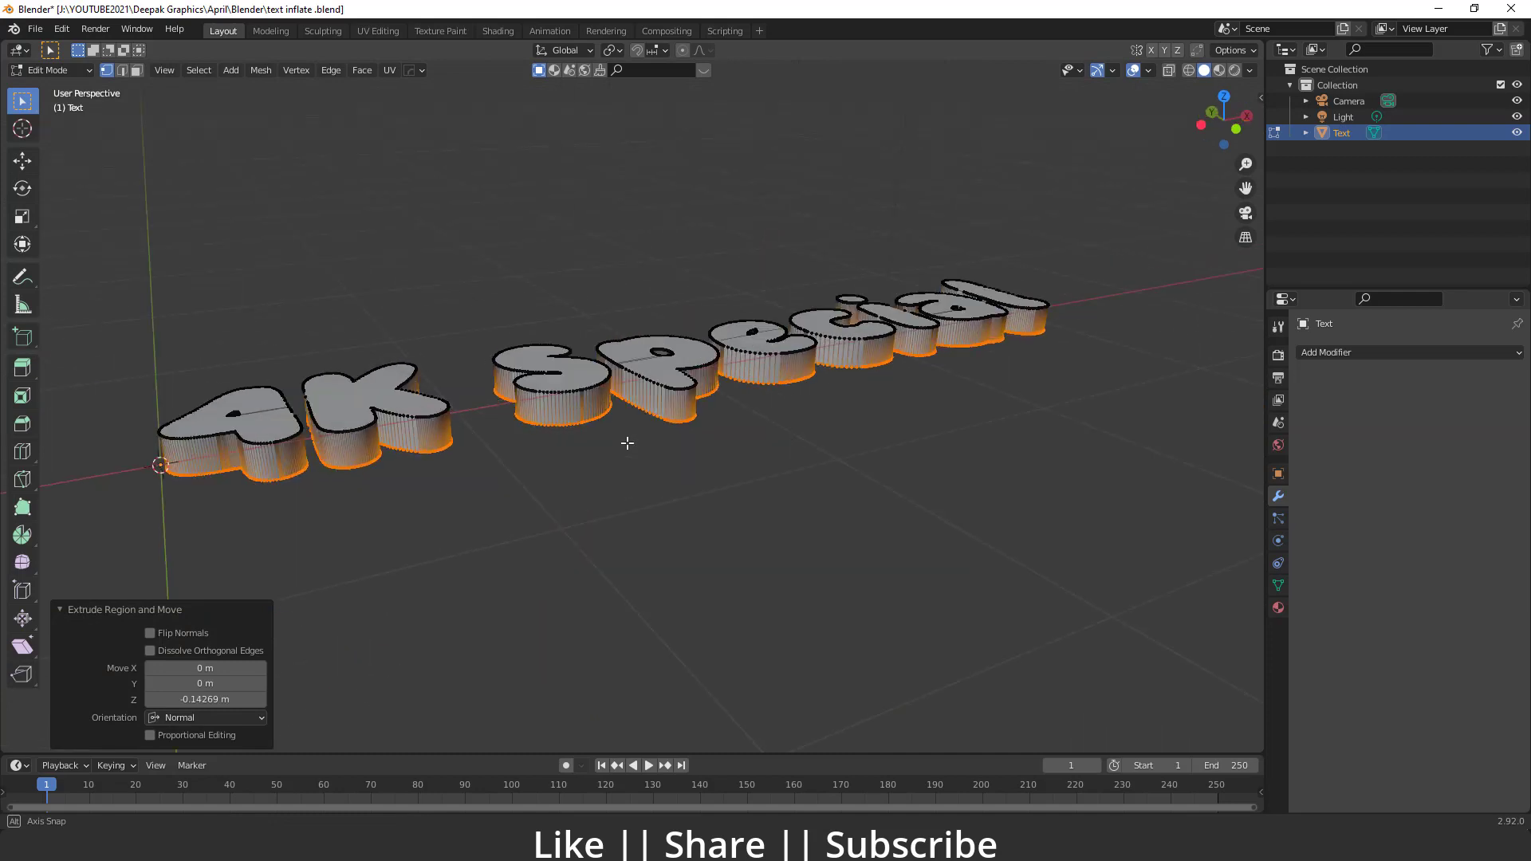
{"action": "scroll", "coordinate": [564, 455], "scroll_direction": "up", "scroll_amount": 3}
{"action": "key", "text": "shift+space"}
{"action": "key", "text": "g"}
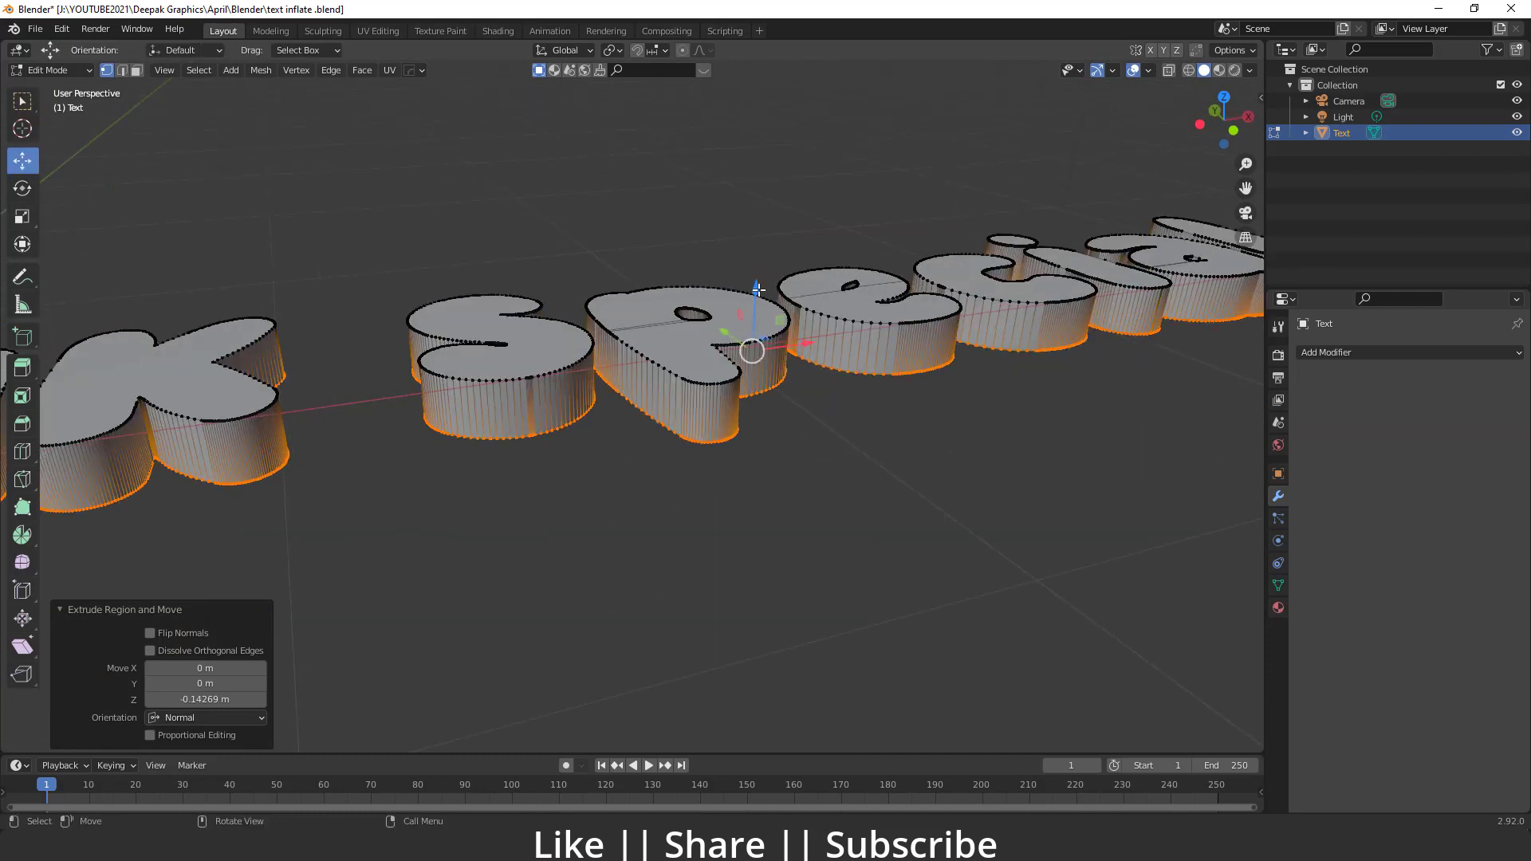
{"action": "left_click_drag", "start_coordinate": [756, 292], "coordinate": [756, 301]}
{"action": "scroll", "coordinate": [663, 475], "scroll_direction": "down", "scroll_amount": 4}
{"action": "mouse_move", "coordinate": [662, 476]}
{"action": "middle_mouse_down"}
{"action": "mouse_move", "coordinate": [673, 458]}
{"action": "mouse_move", "coordinate": [674, 471]}
{"action": "middle_mouse_up"}
{"action": "key", "text": "Tab"}
{"action": "scroll", "coordinate": [674, 462], "scroll_direction": "up", "scroll_amount": 2}
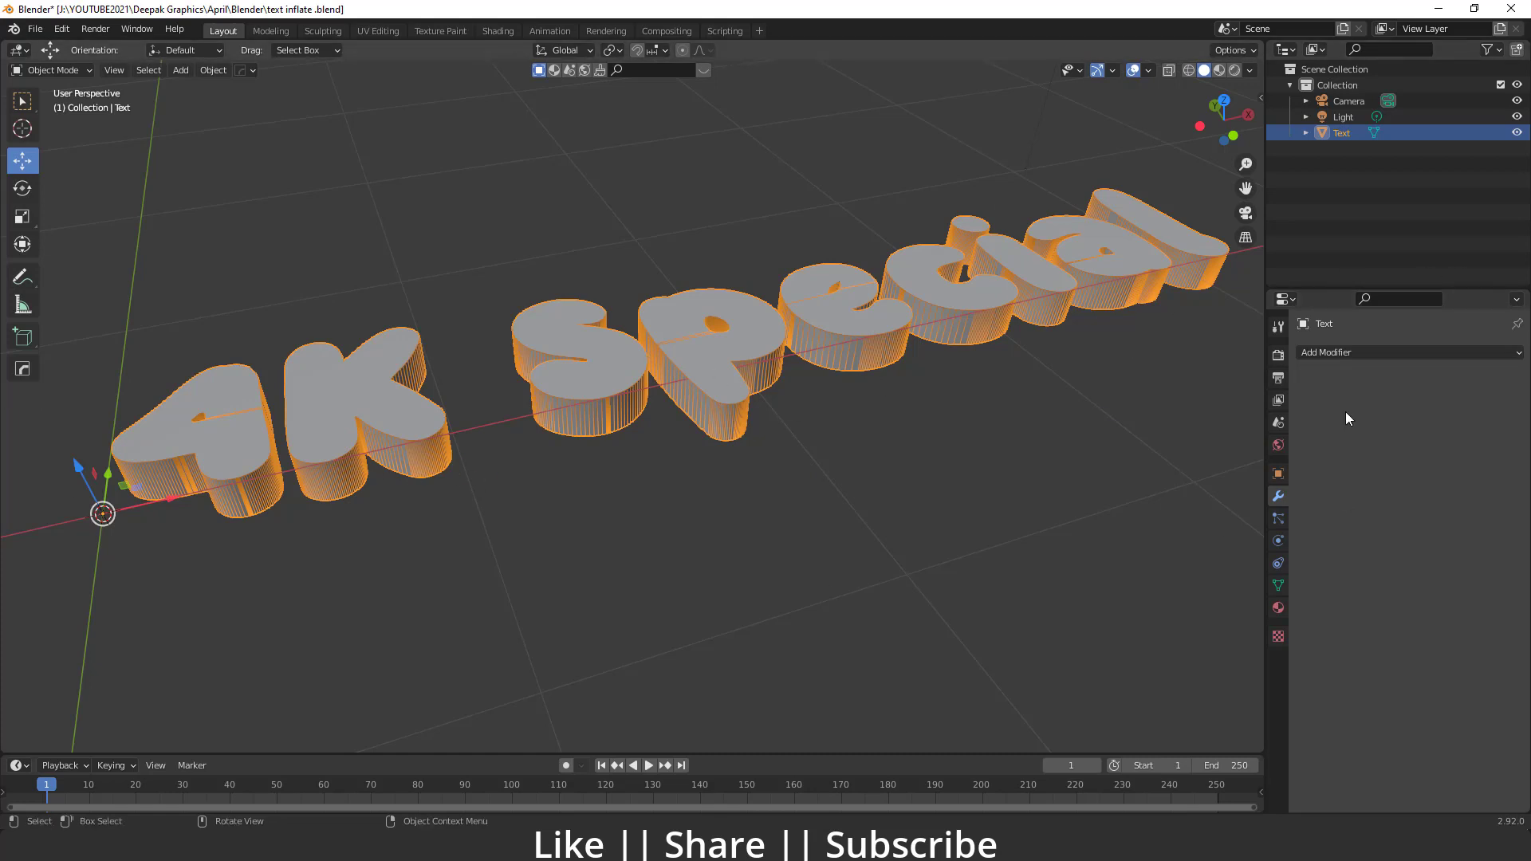
Add a Remesh modifier in Smooth mode, keeping disconnected letter pieces
{"action": "left_click", "coordinate": [1365, 351]}
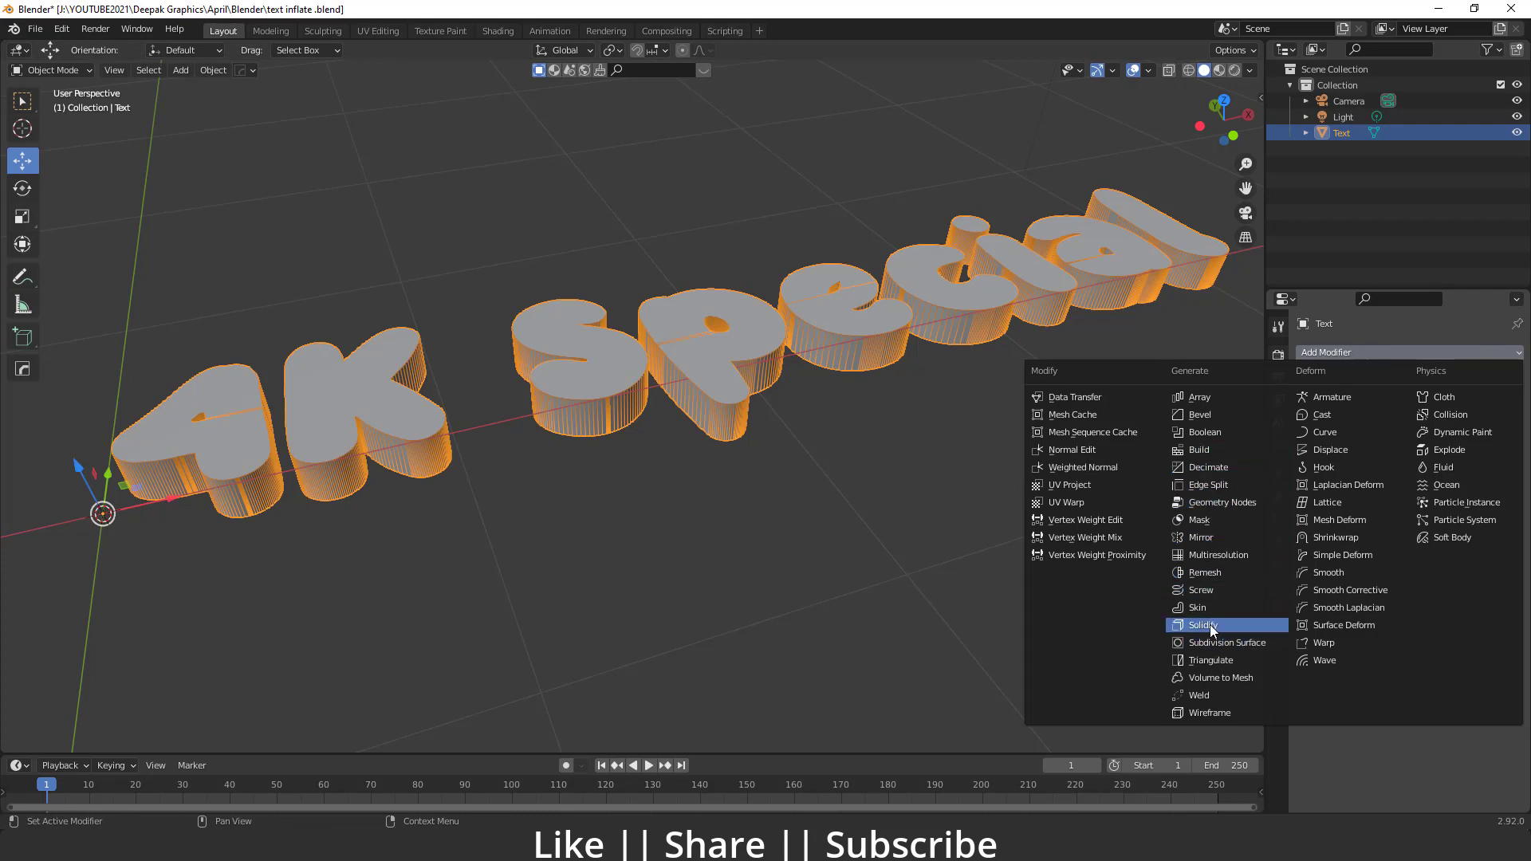
{"action": "left_click", "coordinate": [1210, 574]}
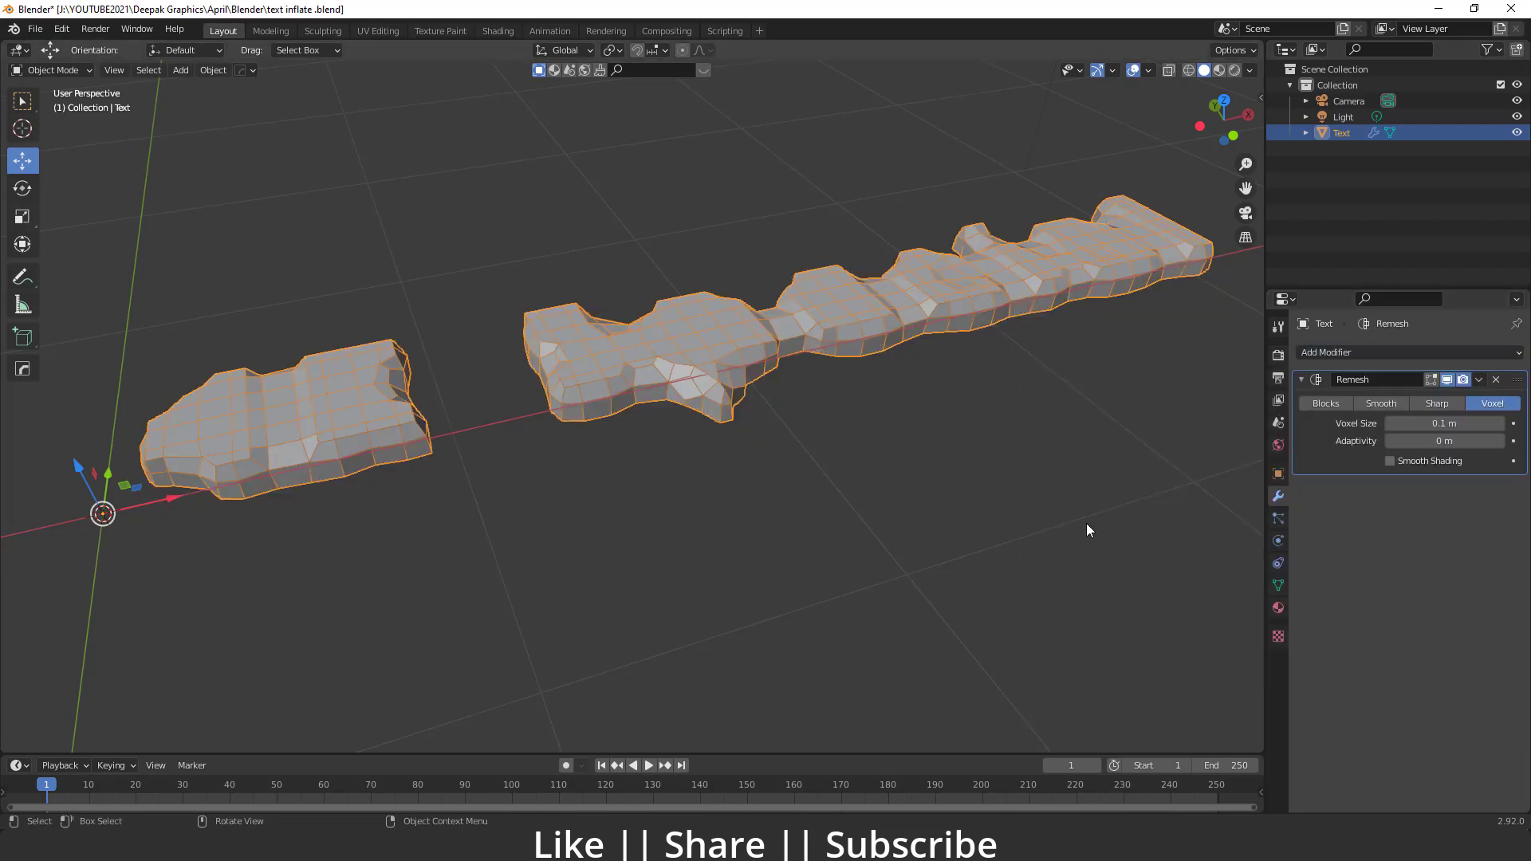
{"action": "left_click", "coordinate": [1394, 404]}
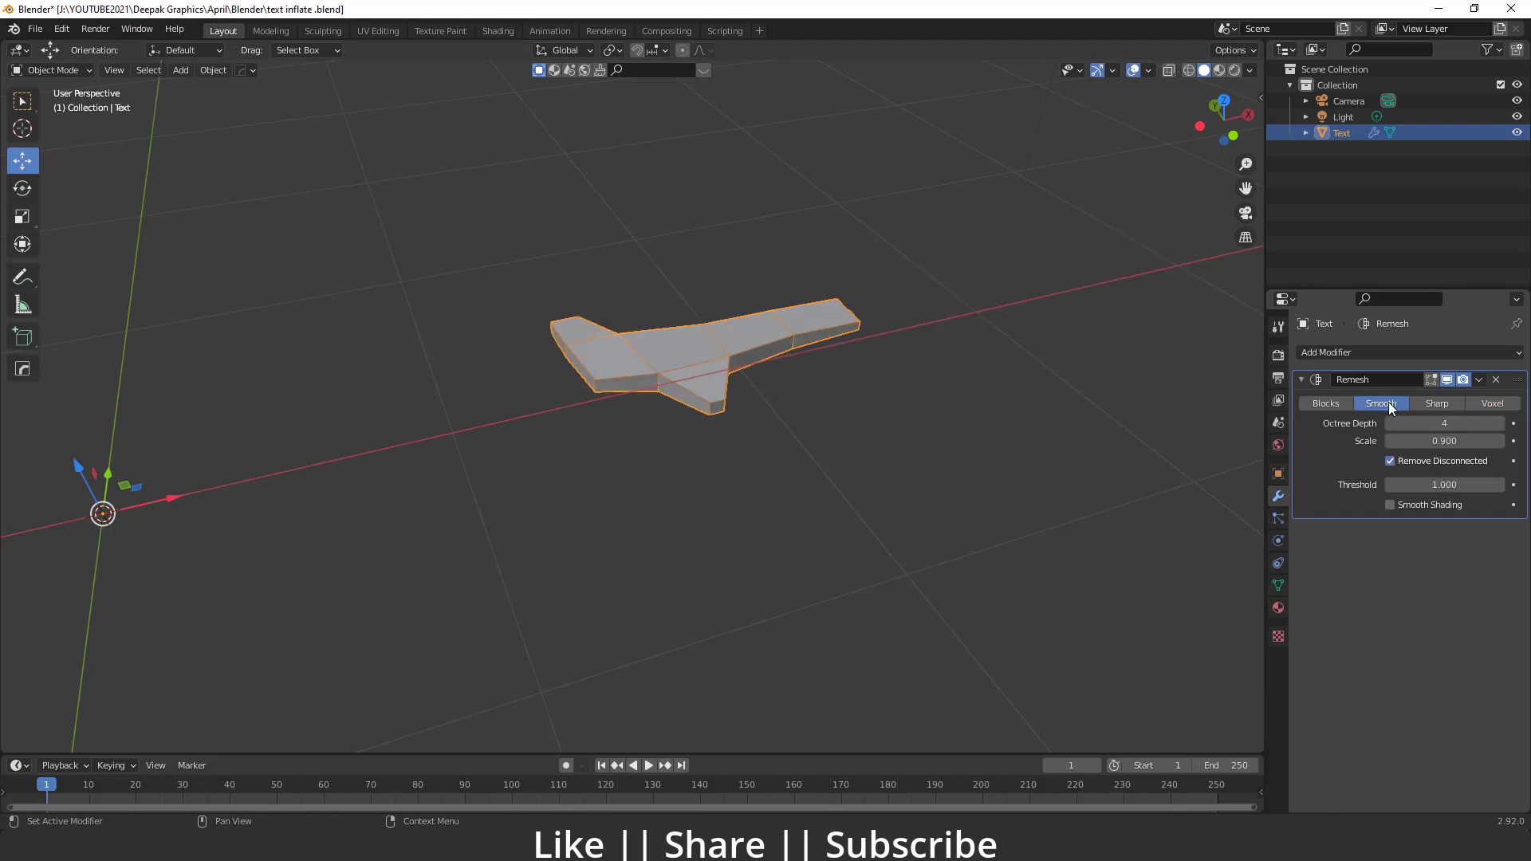
{"action": "left_click", "coordinate": [1390, 460]}
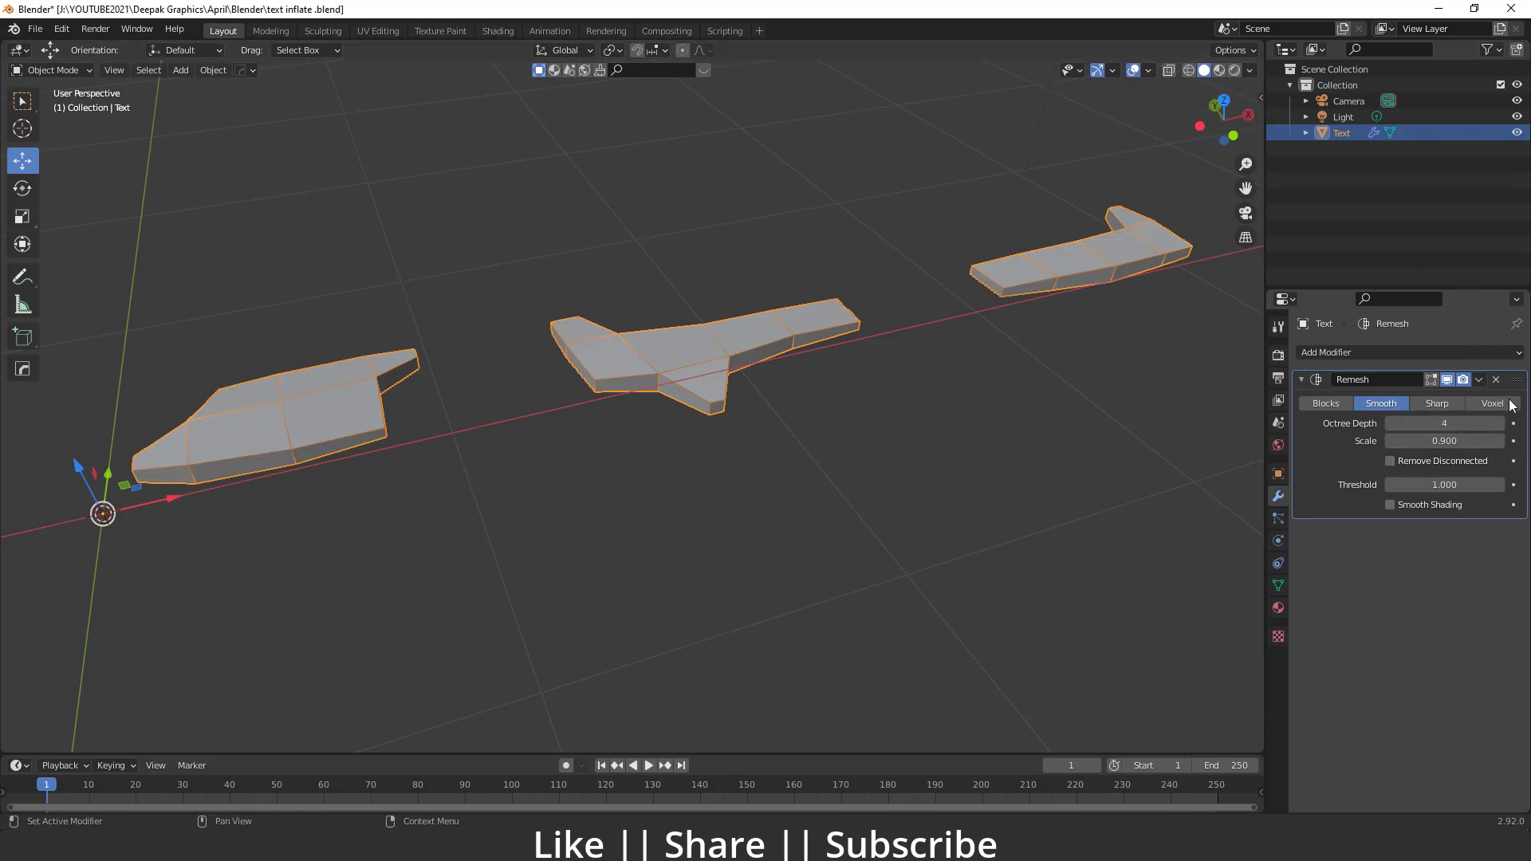
Raise the Remesh octree depth to 9 and enable smooth shading
{"action": "left_click", "coordinate": [1499, 424]}
{"action": "left_click", "coordinate": [1499, 423]}
{"action": "left_click", "coordinate": [1499, 423]}
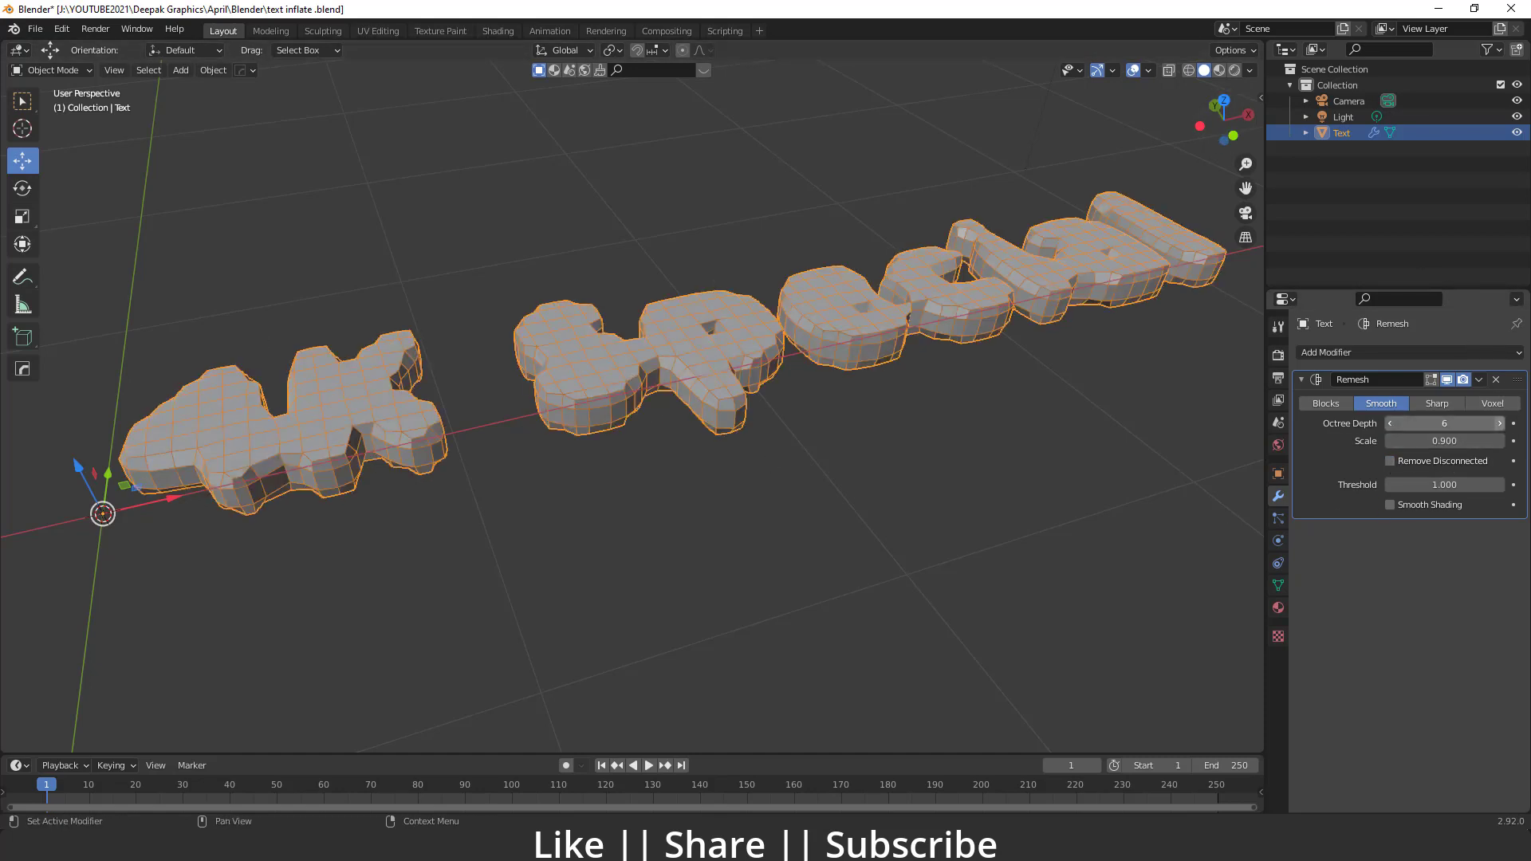
{"action": "left_click", "coordinate": [1499, 424]}
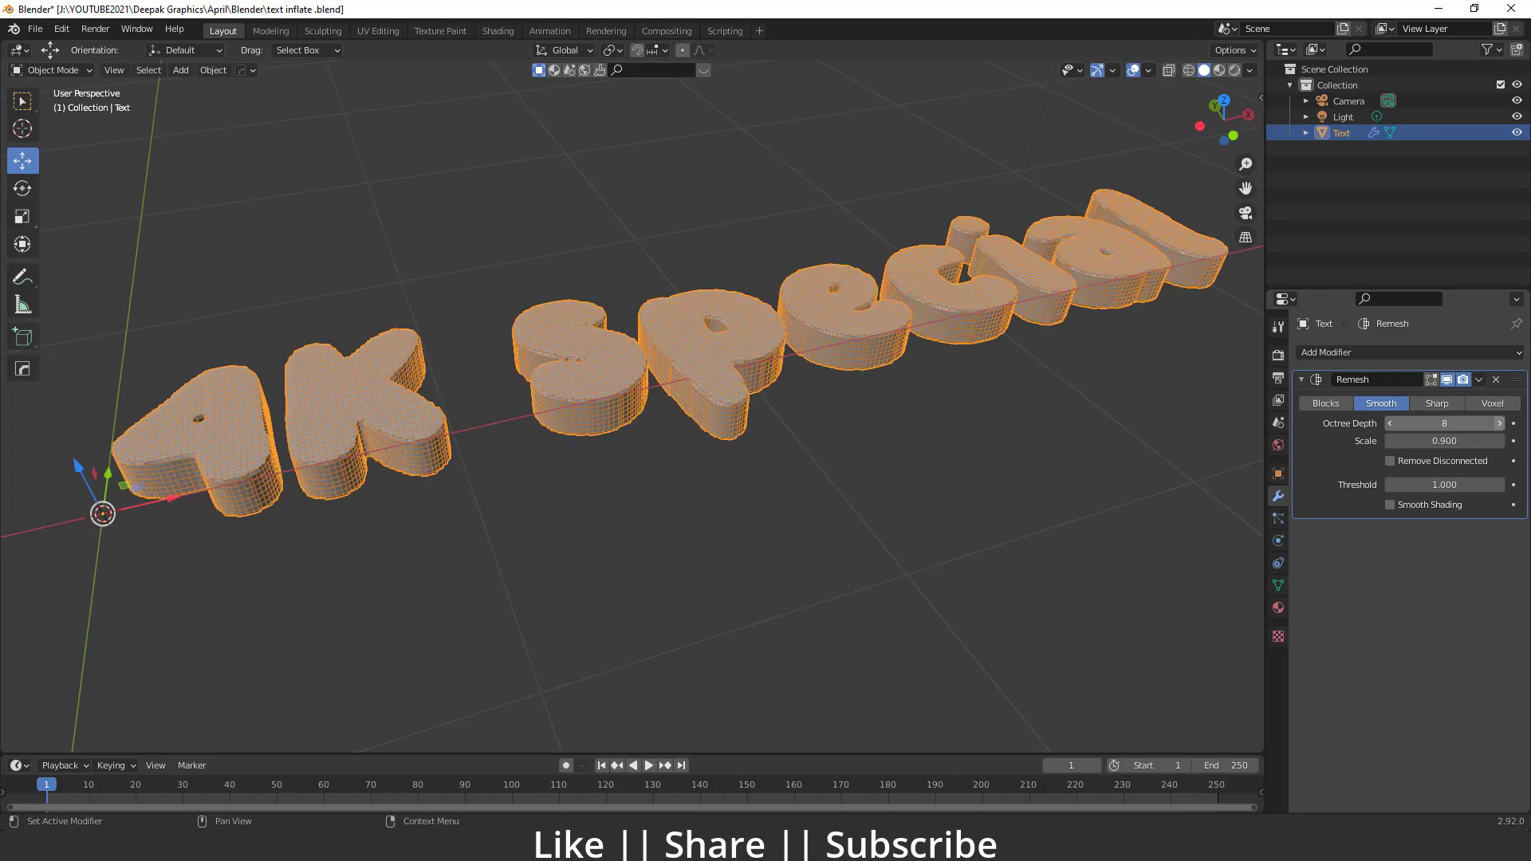
{"action": "left_click", "coordinate": [1499, 424]}
{"action": "scroll", "coordinate": [730, 346], "scroll_direction": "up", "scroll_amount": 8}
{"action": "middle_click_drag", "start_coordinate": [796, 414], "coordinate": [1281, 608]}
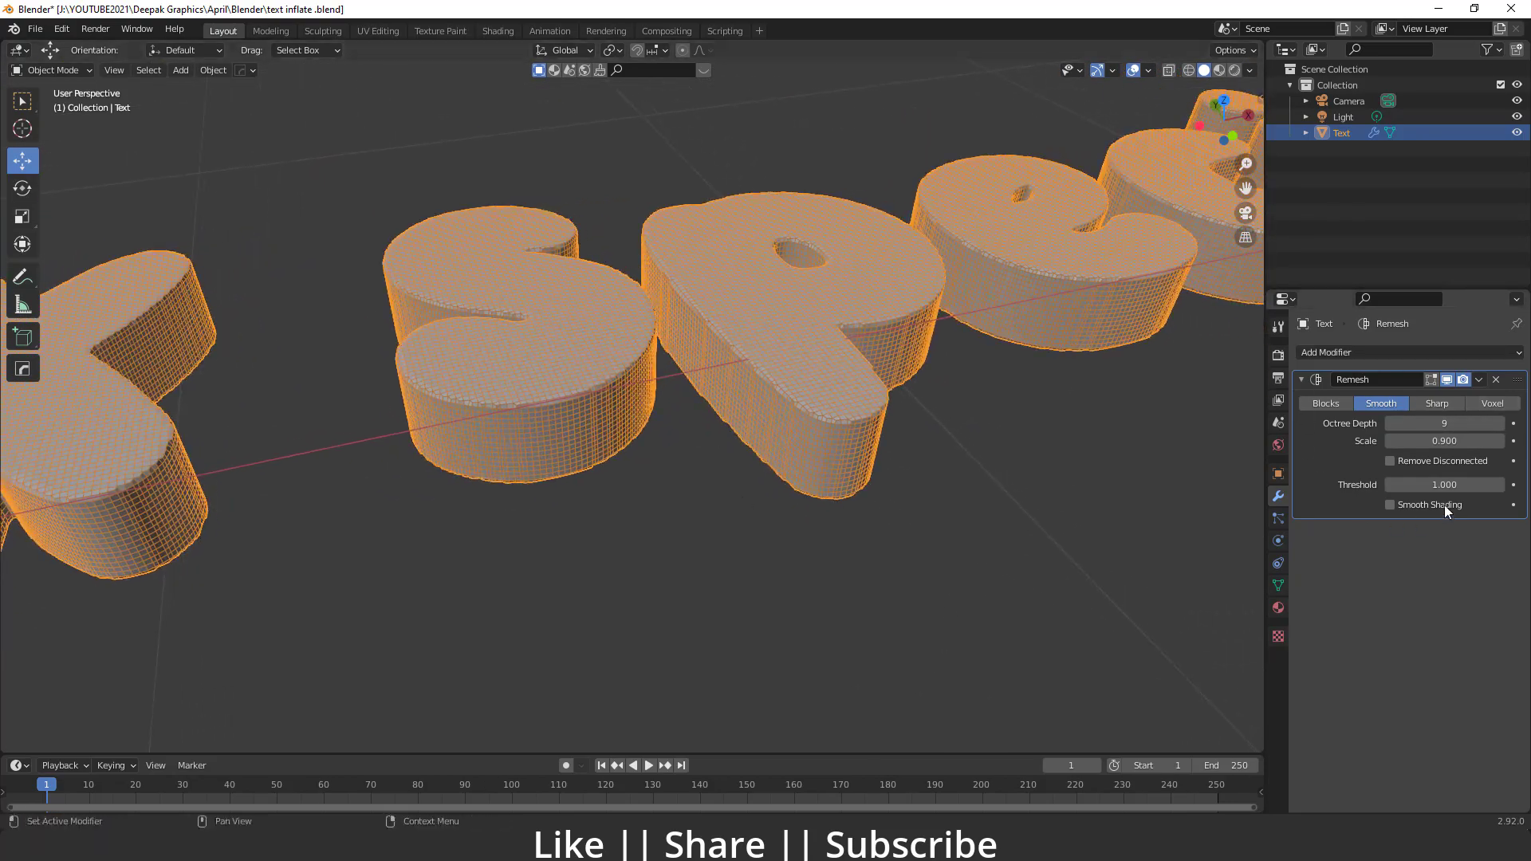
{"action": "left_click", "coordinate": [1390, 506]}
Hide the wireframe overlay, deselect the text, and apply the Remesh modifier
{"action": "left_click", "coordinate": [1148, 70]}
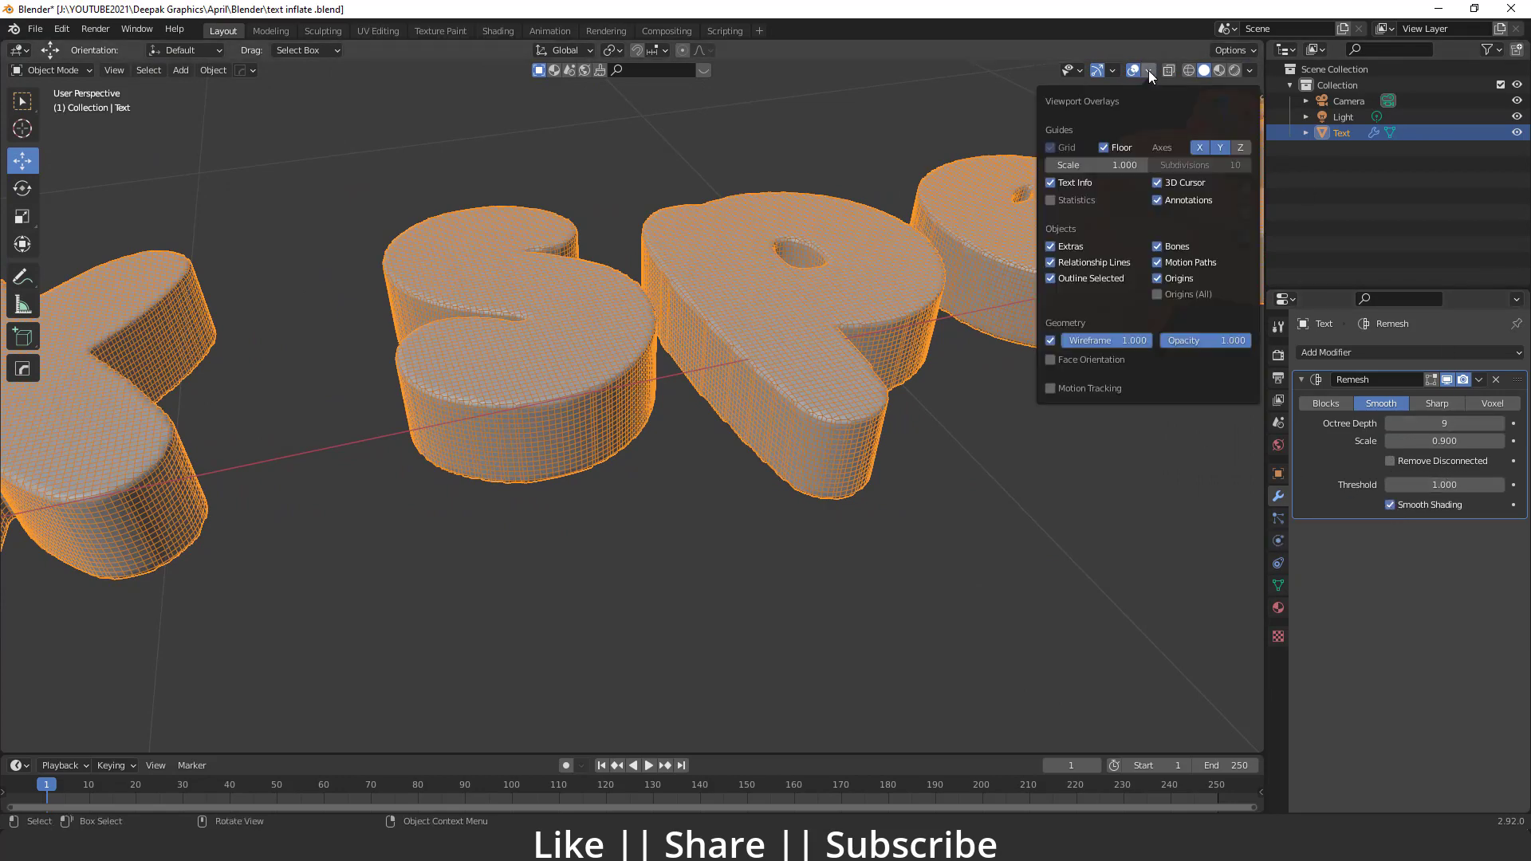
{"action": "left_click", "coordinate": [1051, 342]}
{"action": "left_click", "coordinate": [794, 509]}
{"action": "middle_click_drag", "start_coordinate": [794, 508], "coordinate": [622, 217]}
{"action": "scroll", "coordinate": [821, 236], "scroll_direction": "down", "scroll_amount": 5}
{"action": "middle_click_drag", "start_coordinate": [758, 360], "coordinate": [695, 390]}
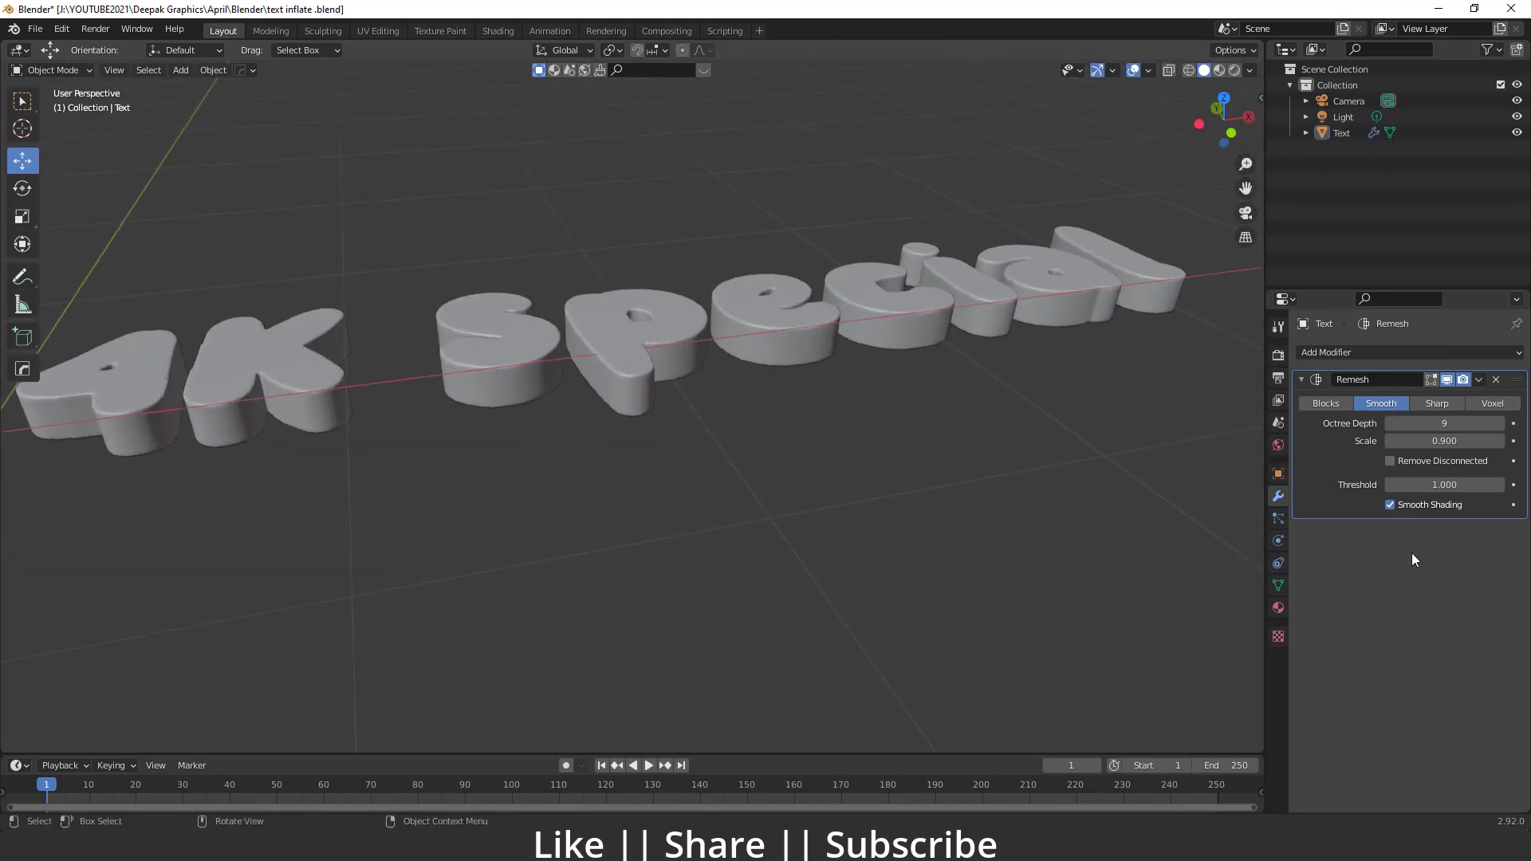
{"action": "left_click", "coordinate": [1479, 380]}
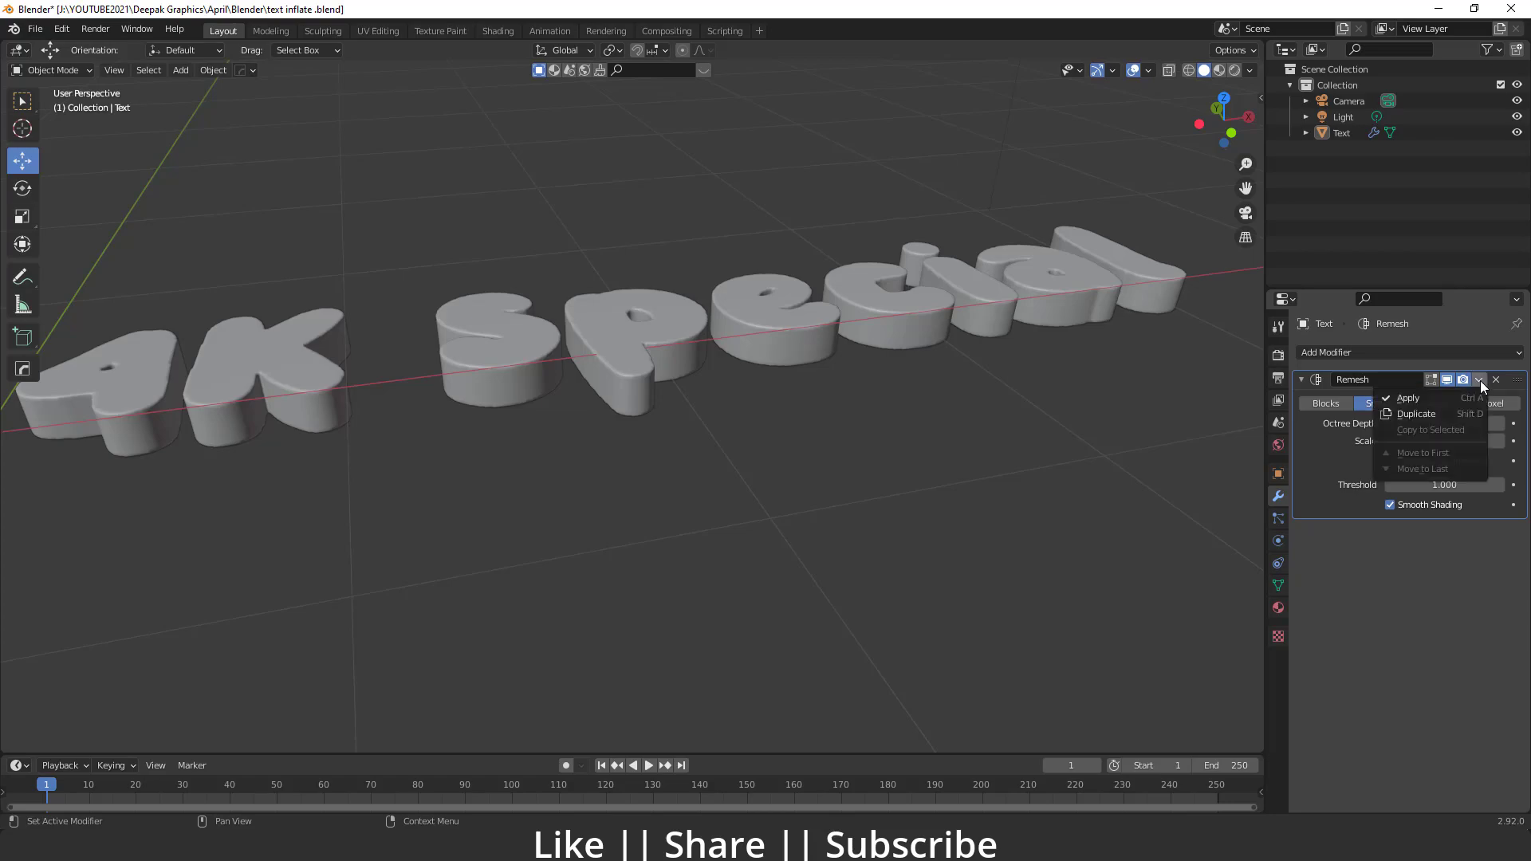
{"action": "left_click", "coordinate": [1427, 398]}
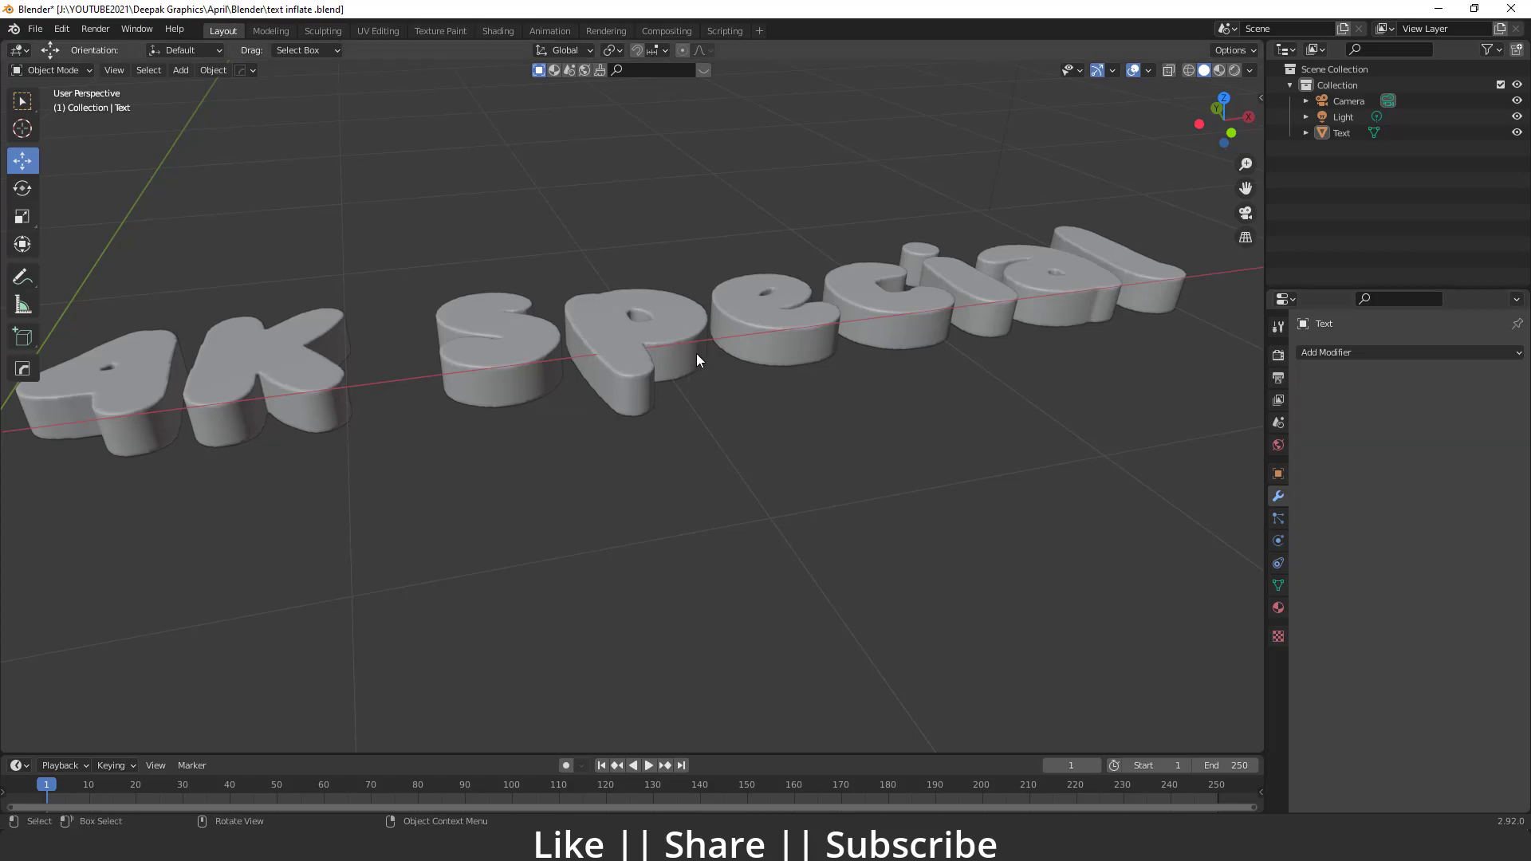
Check the remeshed mesh in Edit Mode, return to Object Mode and close the render preview
{"action": "key", "text": "Tab"}
{"action": "scroll", "coordinate": [695, 355], "scroll_direction": "up", "scroll_amount": 5}
{"action": "middle_click_drag", "start_coordinate": [699, 349], "coordinate": [728, 414]}
{"action": "scroll", "coordinate": [728, 414], "scroll_direction": "down", "scroll_amount": 8}
{"action": "key", "text": "Tab"}
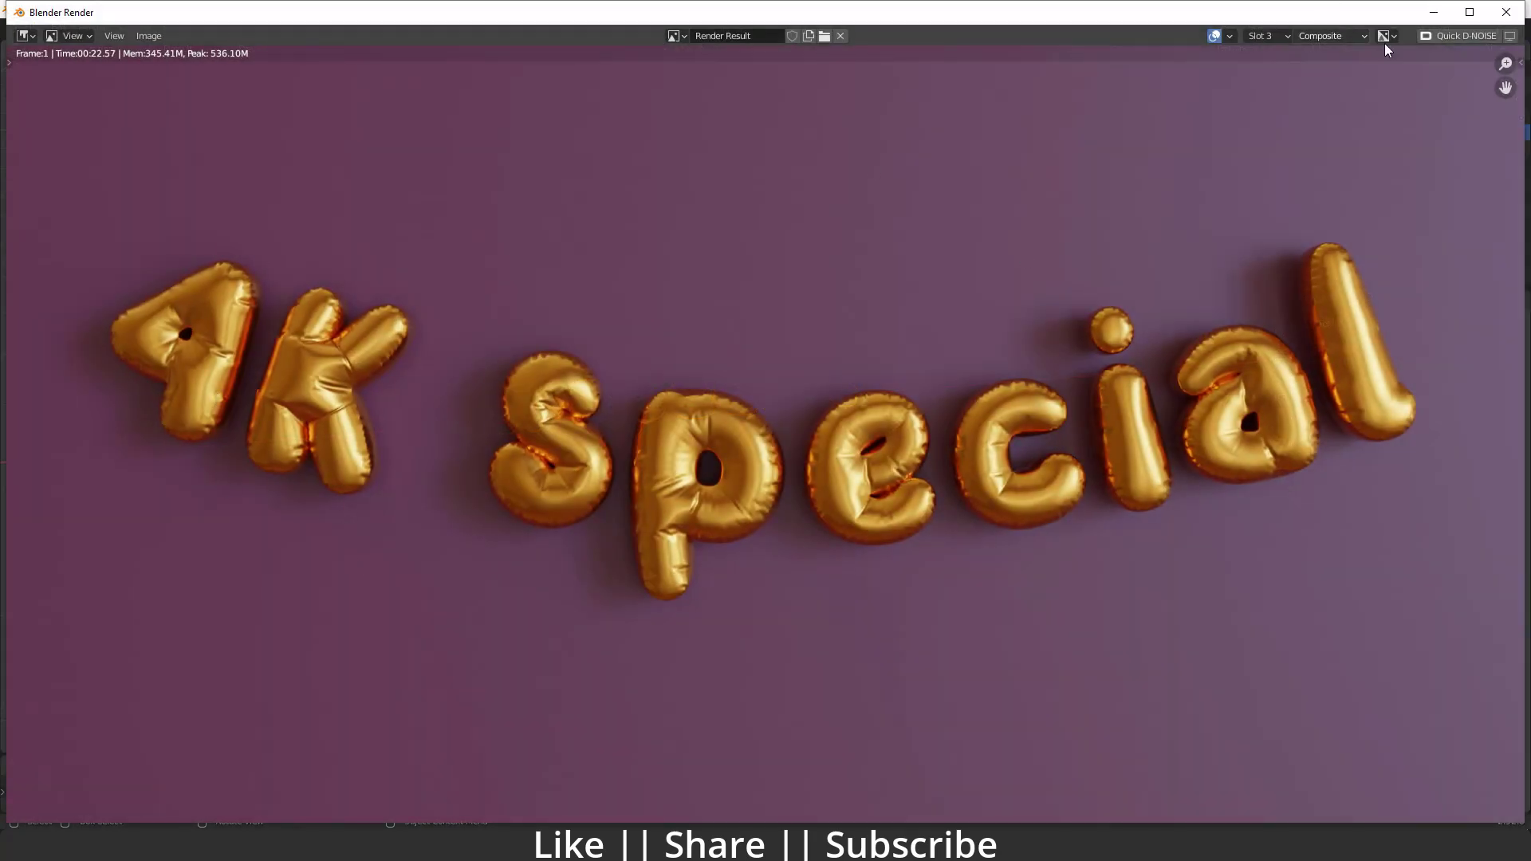
{"action": "left_click", "coordinate": [1436, 13]}
Set the text's origin to its geometry and snap the text to the 3D cursor
{"action": "right_click", "coordinate": [605, 404]}
{"action": "mouse_move", "coordinate": [576, 403]}
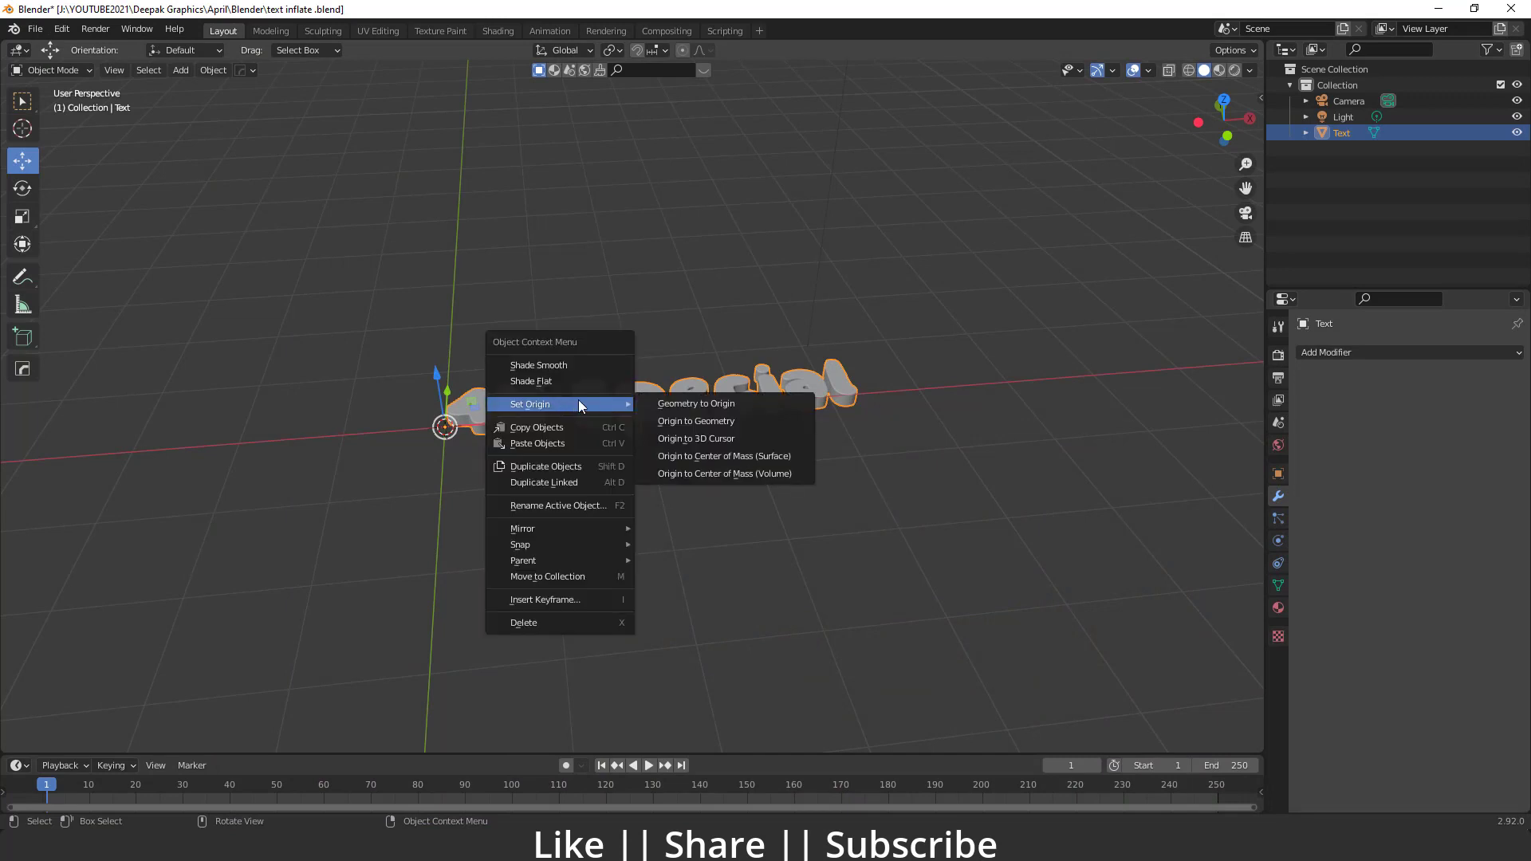
{"action": "left_click", "coordinate": [700, 422]}
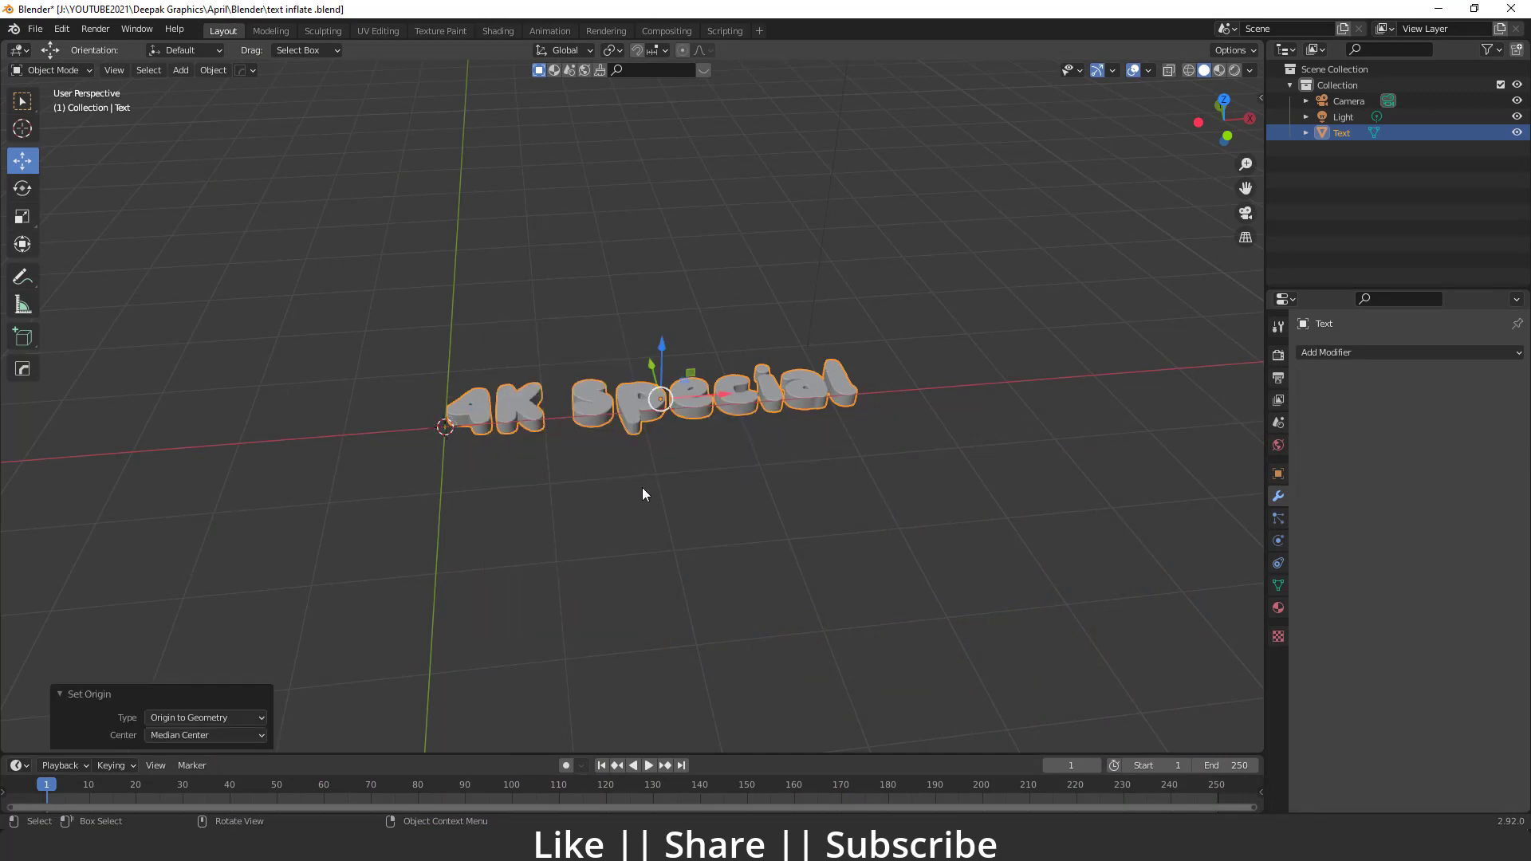
{"action": "key", "text": "shift+s"}
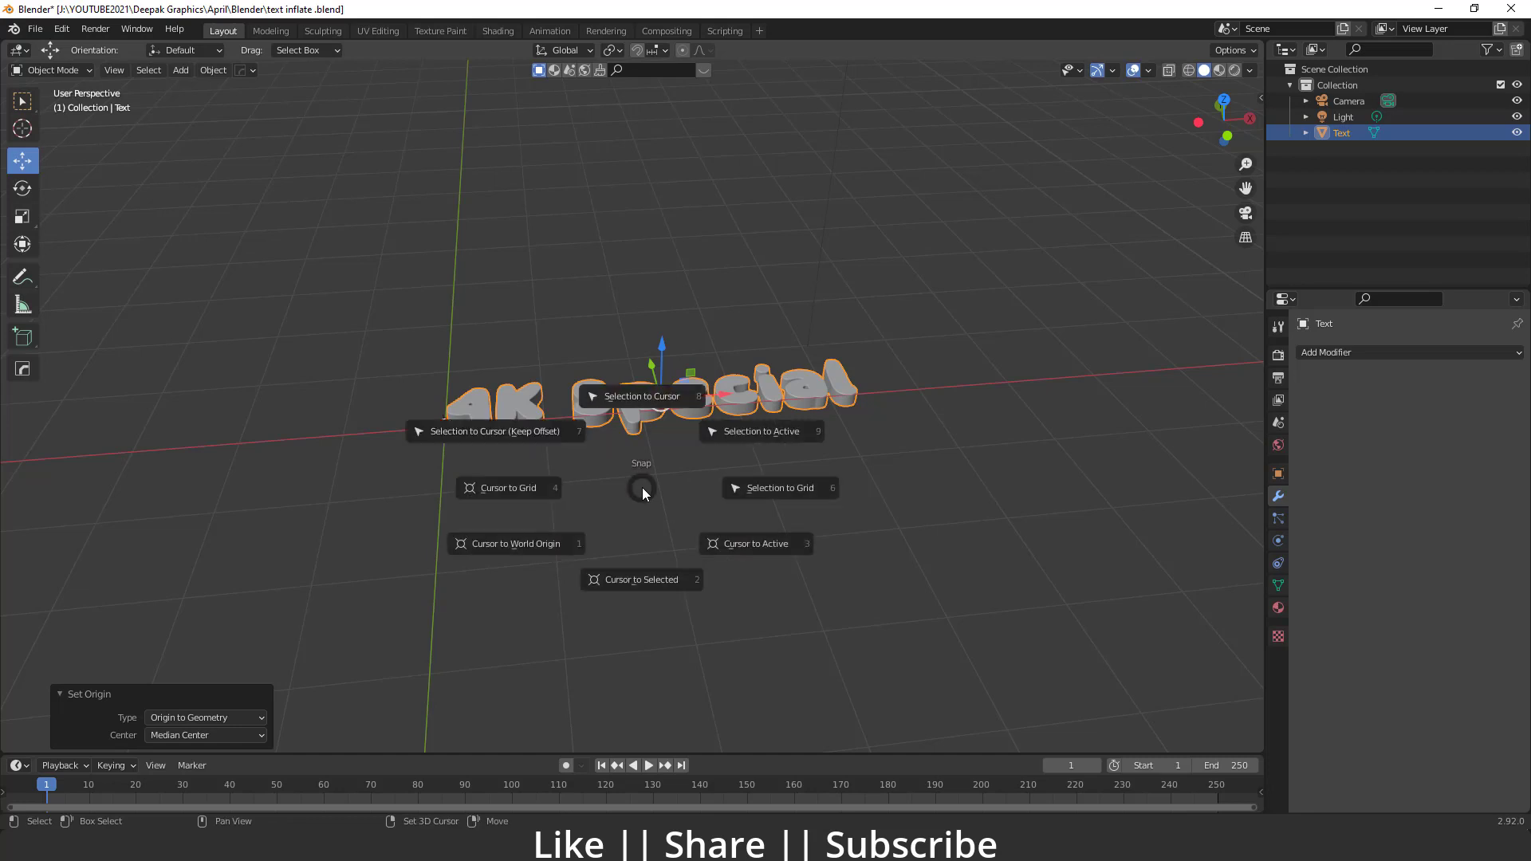
{"action": "left_click", "coordinate": [634, 397]}
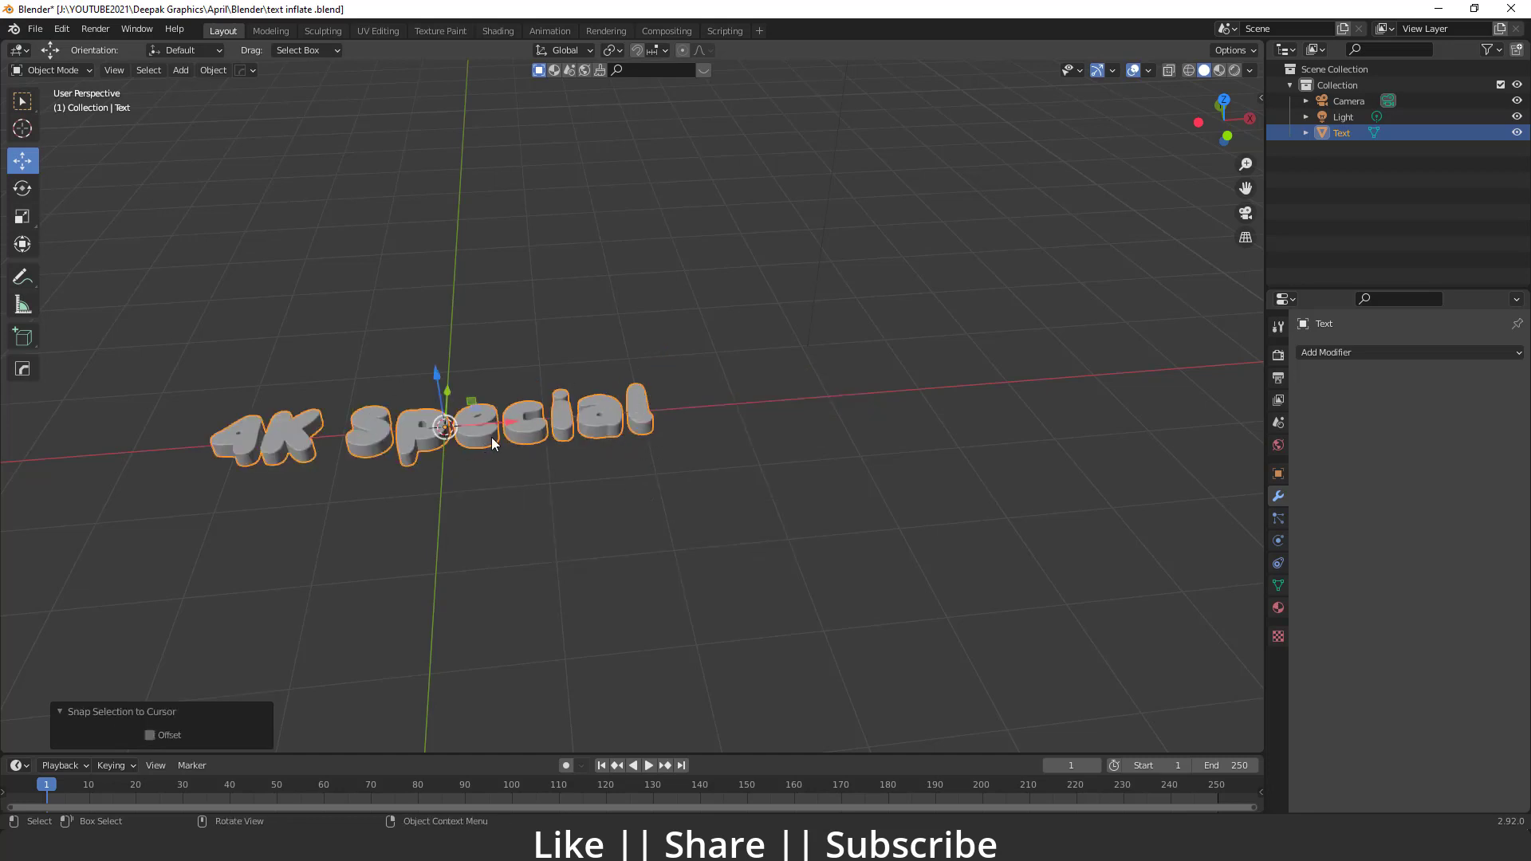
Rotate the text 90° about X so it stands upright
{"action": "middle_click_drag", "start_coordinate": [439, 452], "coordinate": [383, 446]}
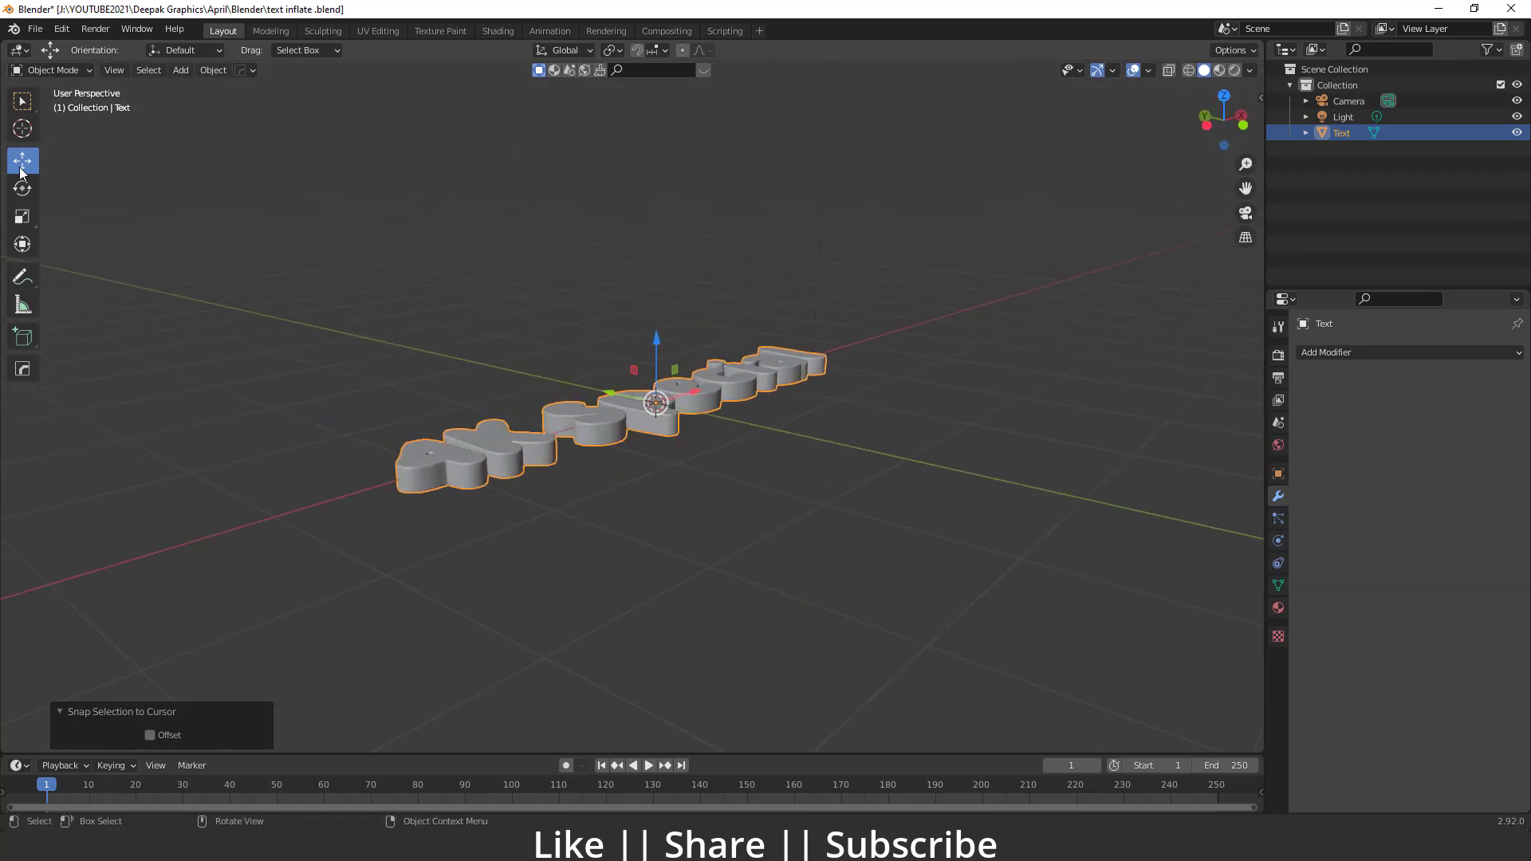
{"action": "left_click", "coordinate": [22, 188]}
{"action": "left_click_drag", "start_coordinate": [685, 366], "coordinate": [498, 561], "text": "ctrl"}
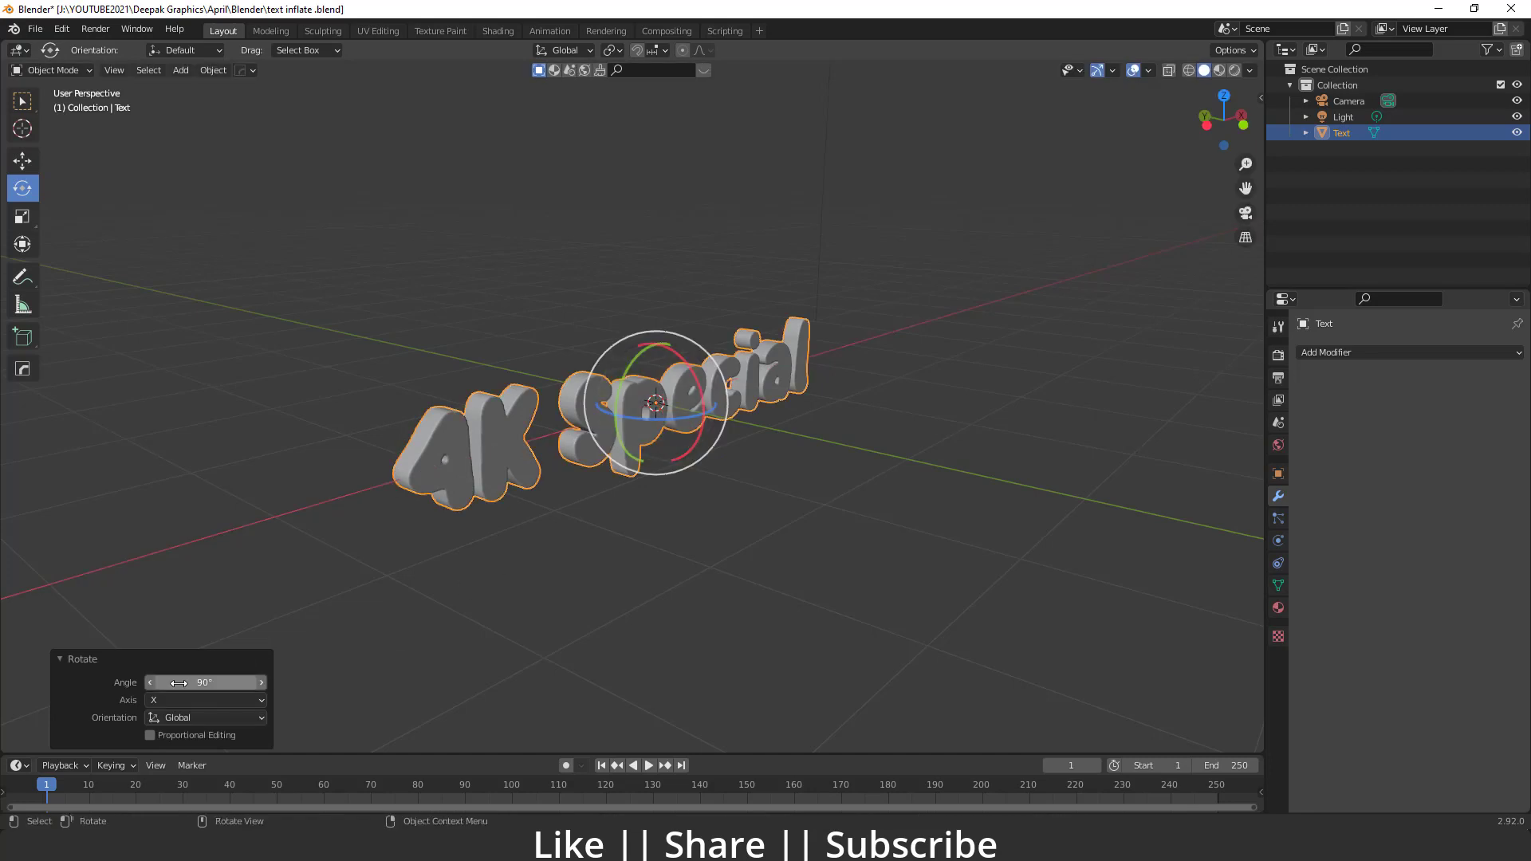
{"action": "middle_click_drag", "start_coordinate": [697, 388], "coordinate": [656, 417]}
{"action": "scroll", "coordinate": [569, 401], "scroll_direction": "up", "scroll_amount": 3}
{"action": "scroll", "coordinate": [277, 202], "scroll_direction": "down", "scroll_amount": 4}
{"action": "scroll", "coordinate": [629, 399], "scroll_direction": "up", "scroll_amount": 4}
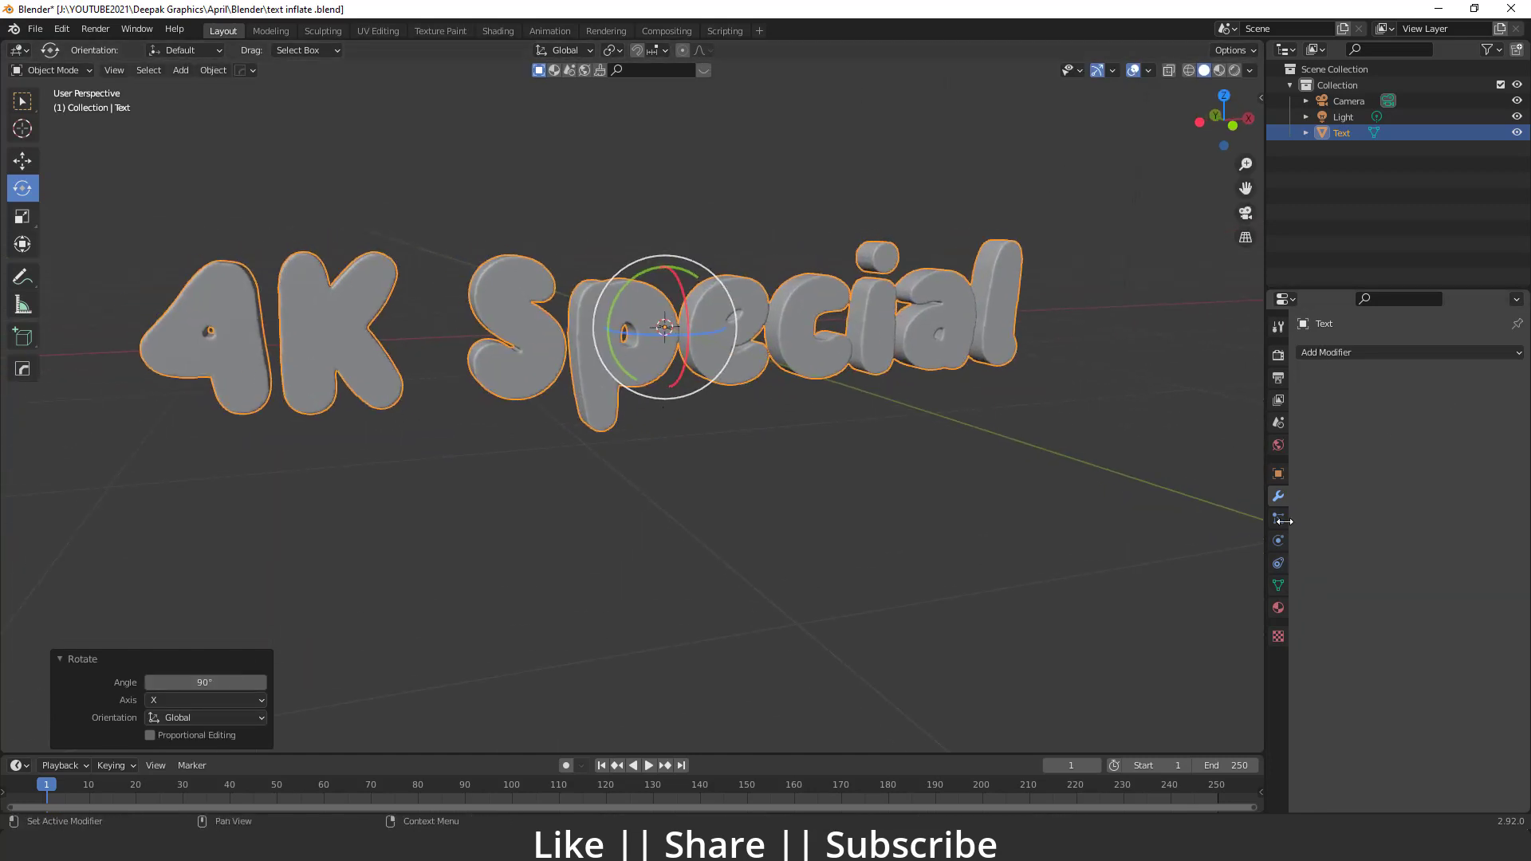
Enable cloth physics on the text and turn on Pressure with a value of 8
{"action": "left_click", "coordinate": [1276, 541]}
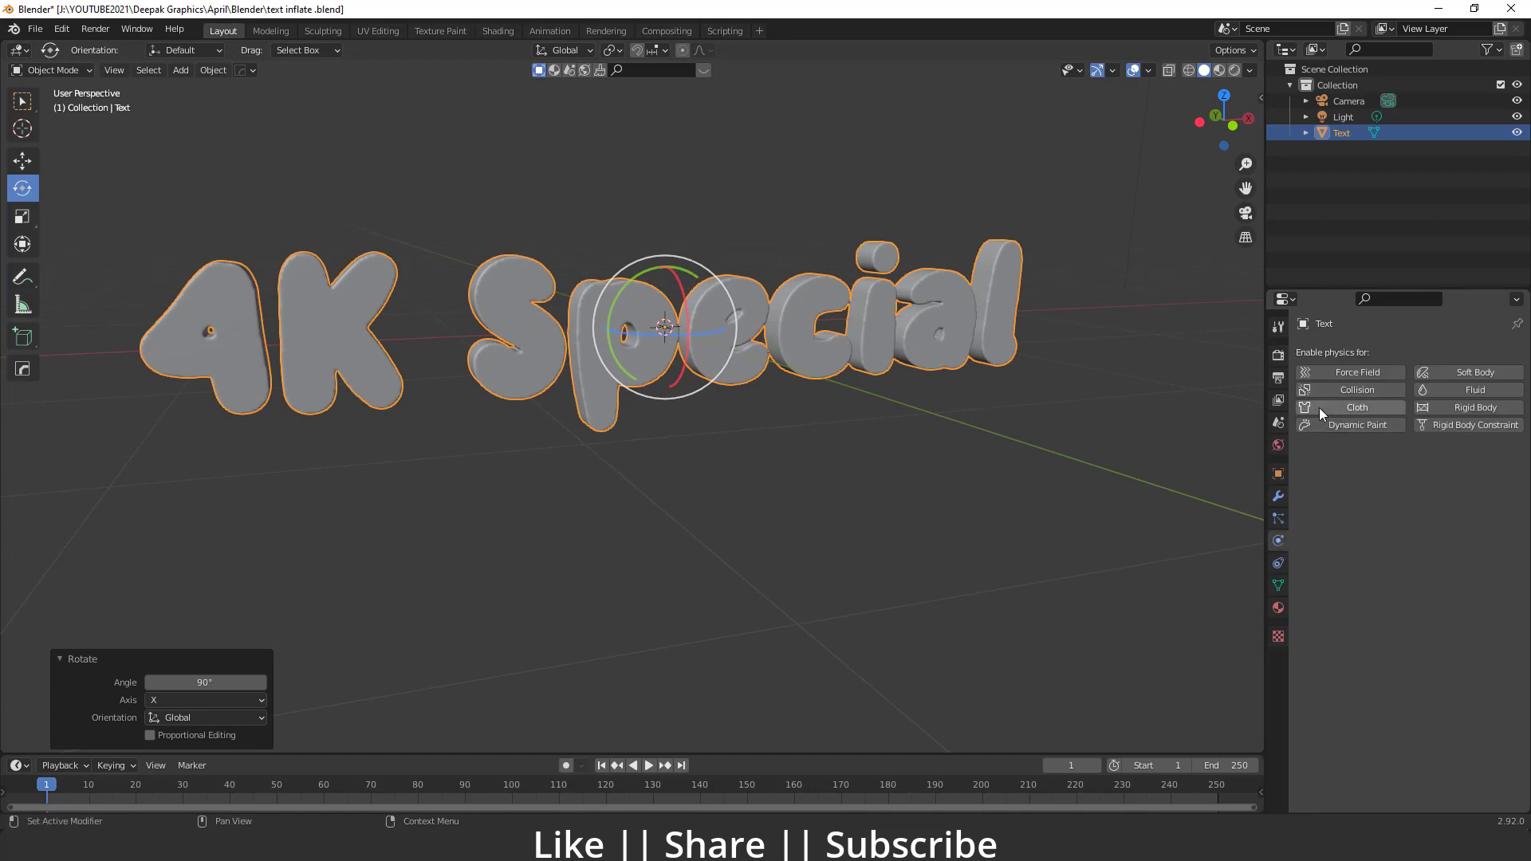
{"action": "left_click", "coordinate": [1347, 404]}
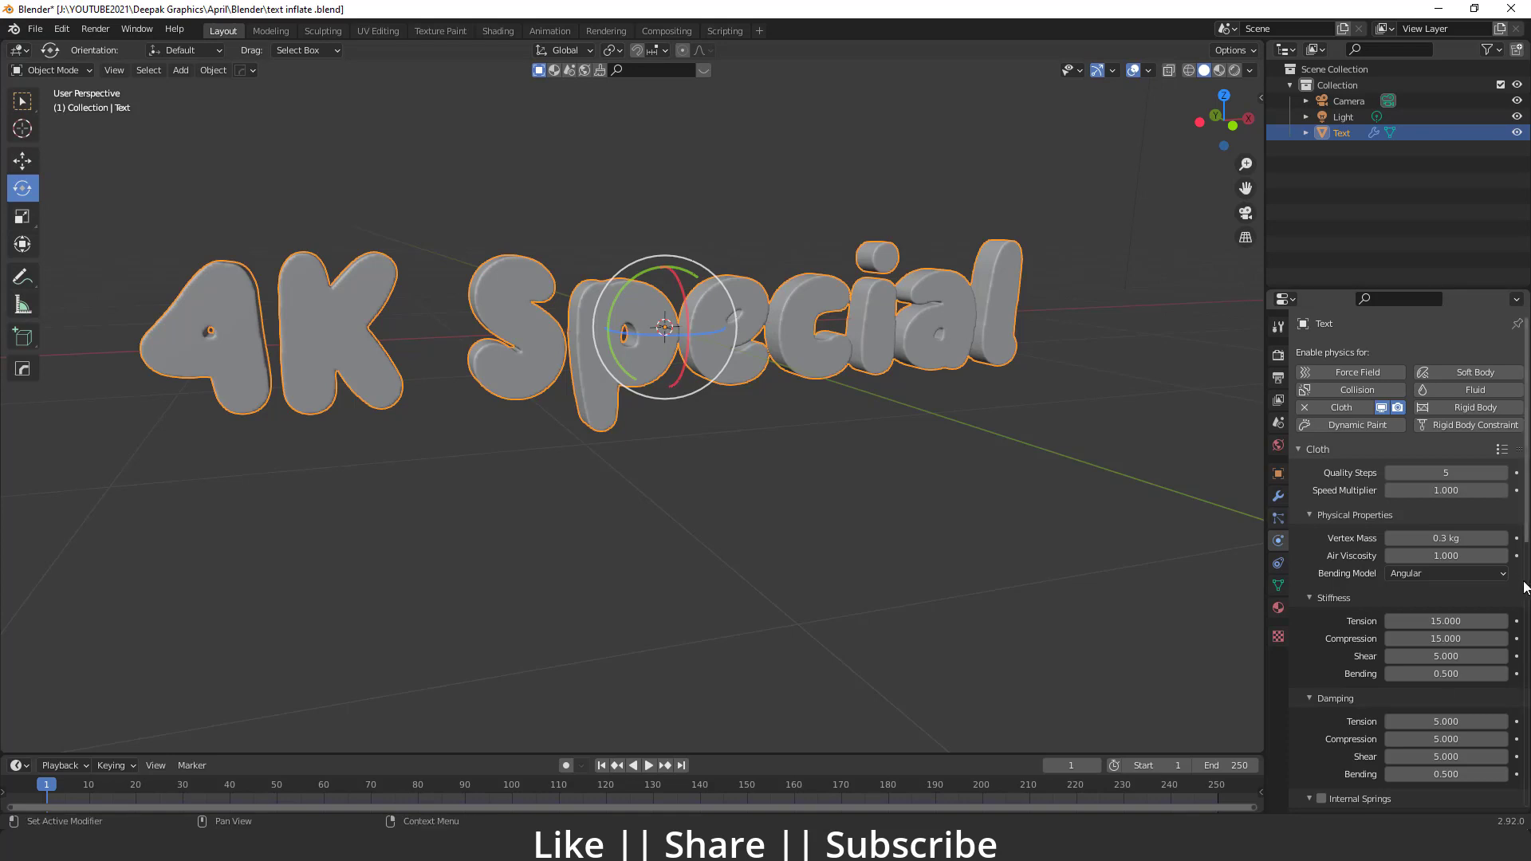
{"action": "scroll", "coordinate": [1446, 598], "scroll_direction": "down", "scroll_amount": 5}
{"action": "scroll", "coordinate": [1445, 598], "scroll_direction": "down", "scroll_amount": 7}
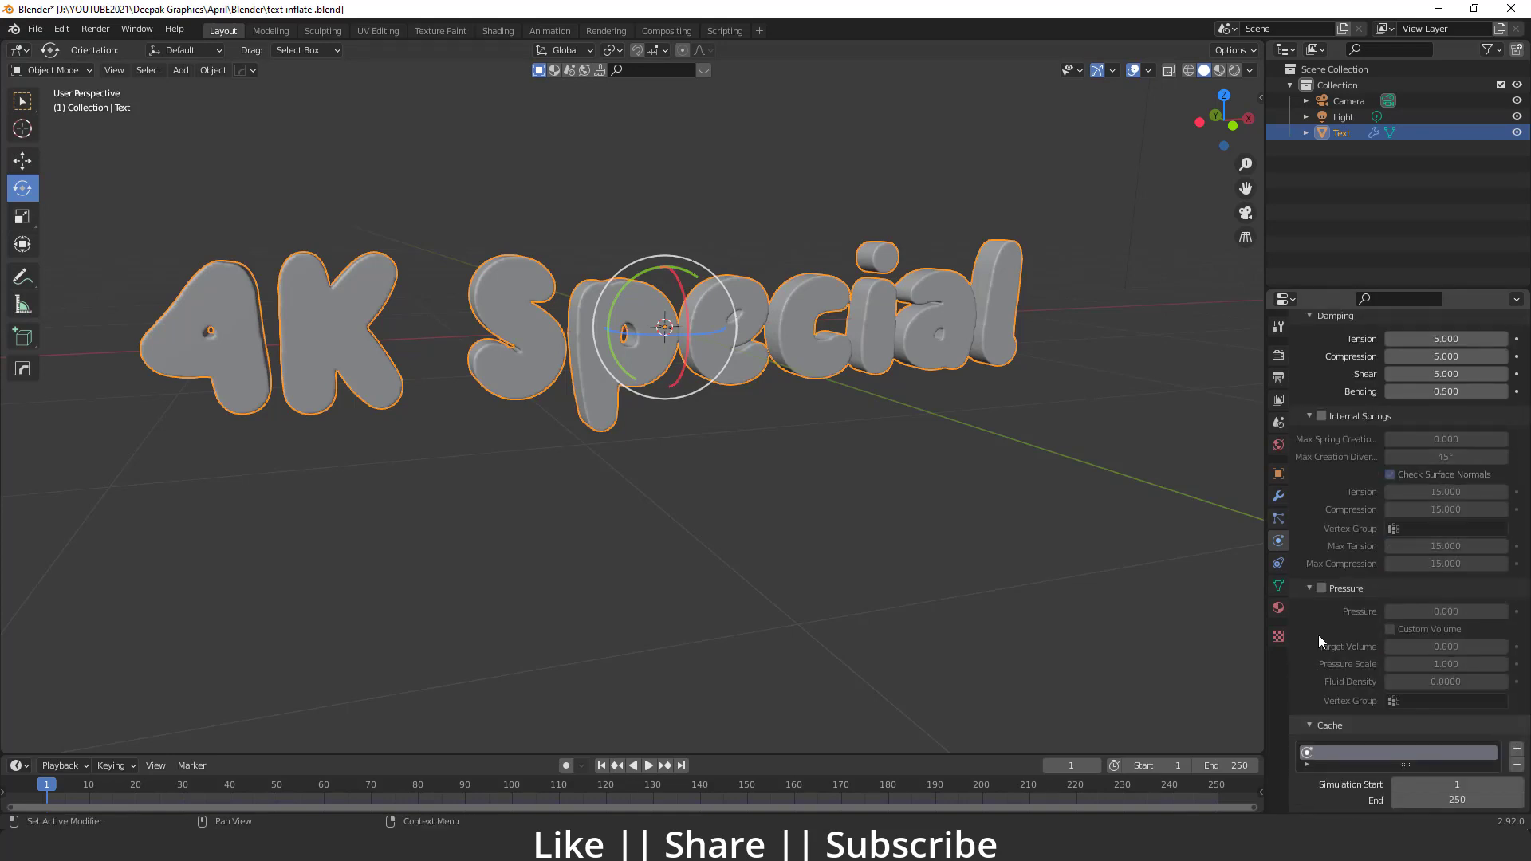
{"action": "left_click", "coordinate": [1322, 588]}
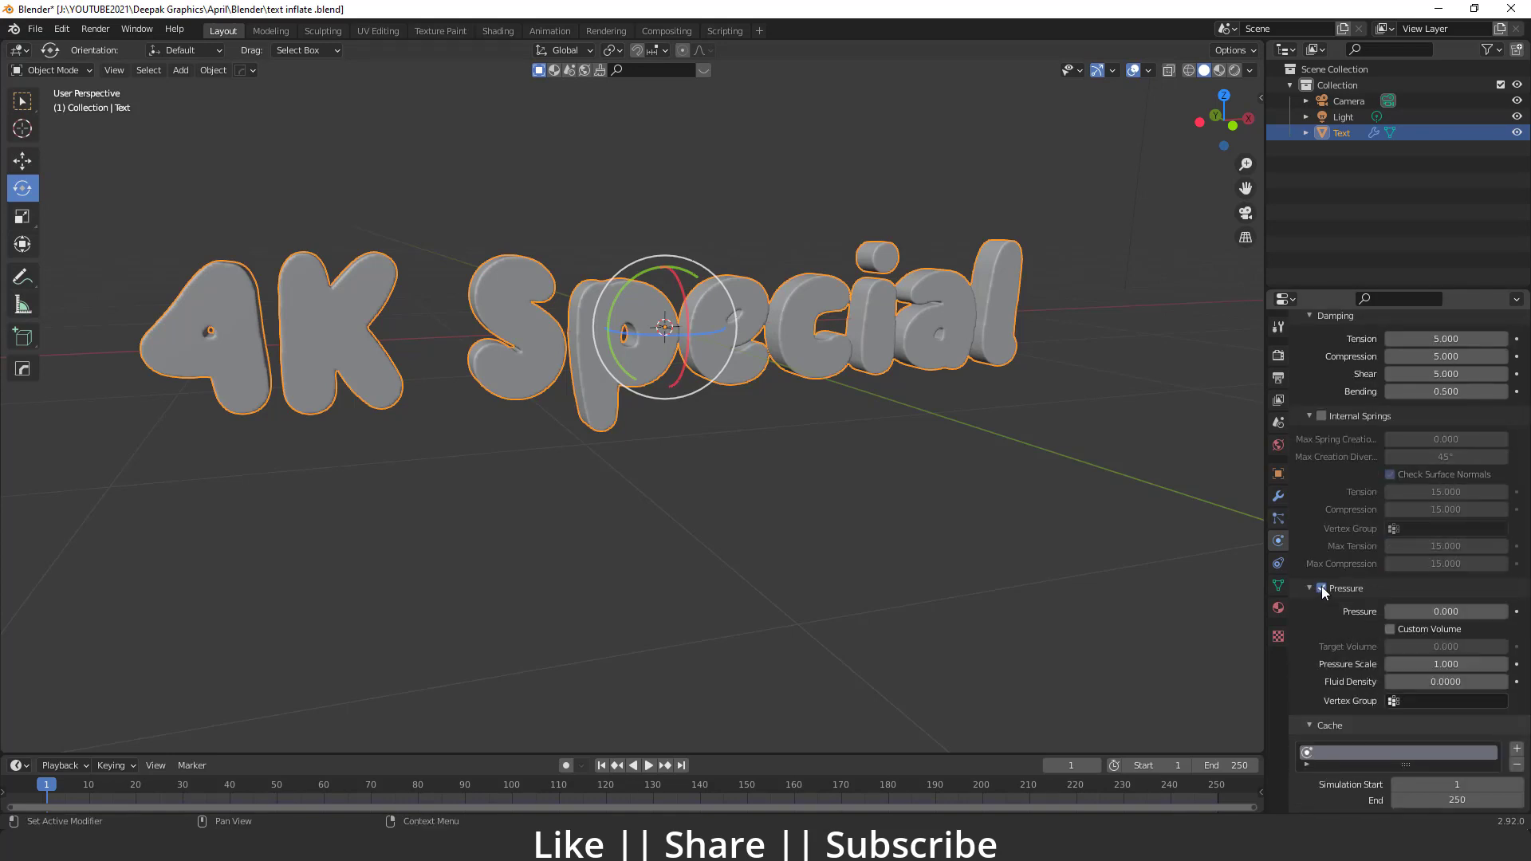
{"action": "left_click", "coordinate": [1436, 611]}
{"action": "type", "text": "0.0"}
{"action": "type", "text": "8"}
{"action": "key", "text": "Return"}
Turn on Custom Volume with target volume 3 and set Pressure Scale to 5
{"action": "left_click", "coordinate": [1393, 629]}
{"action": "left_click", "coordinate": [1445, 646]}
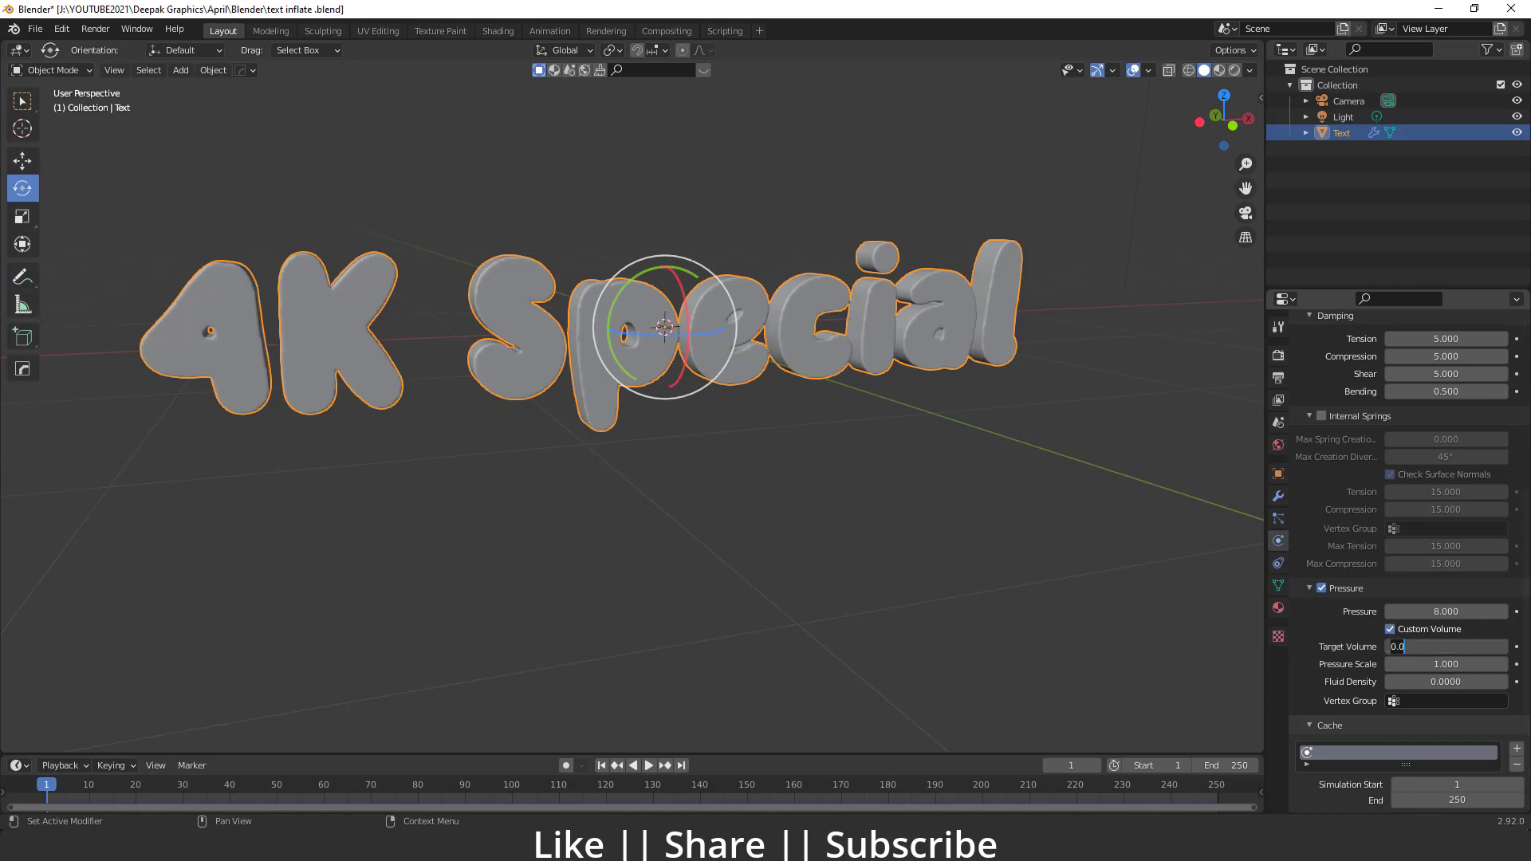
{"action": "type", "text": "3"}
{"action": "key", "text": "Return"}
{"action": "double_click", "coordinate": [1433, 664]}
{"action": "key", "text": "BackSpace"}
{"action": "key", "text": "BackSpace"}
{"action": "key", "text": "BackSpace"}
{"action": "type", "text": "5"}
{"action": "key", "text": "Return"}
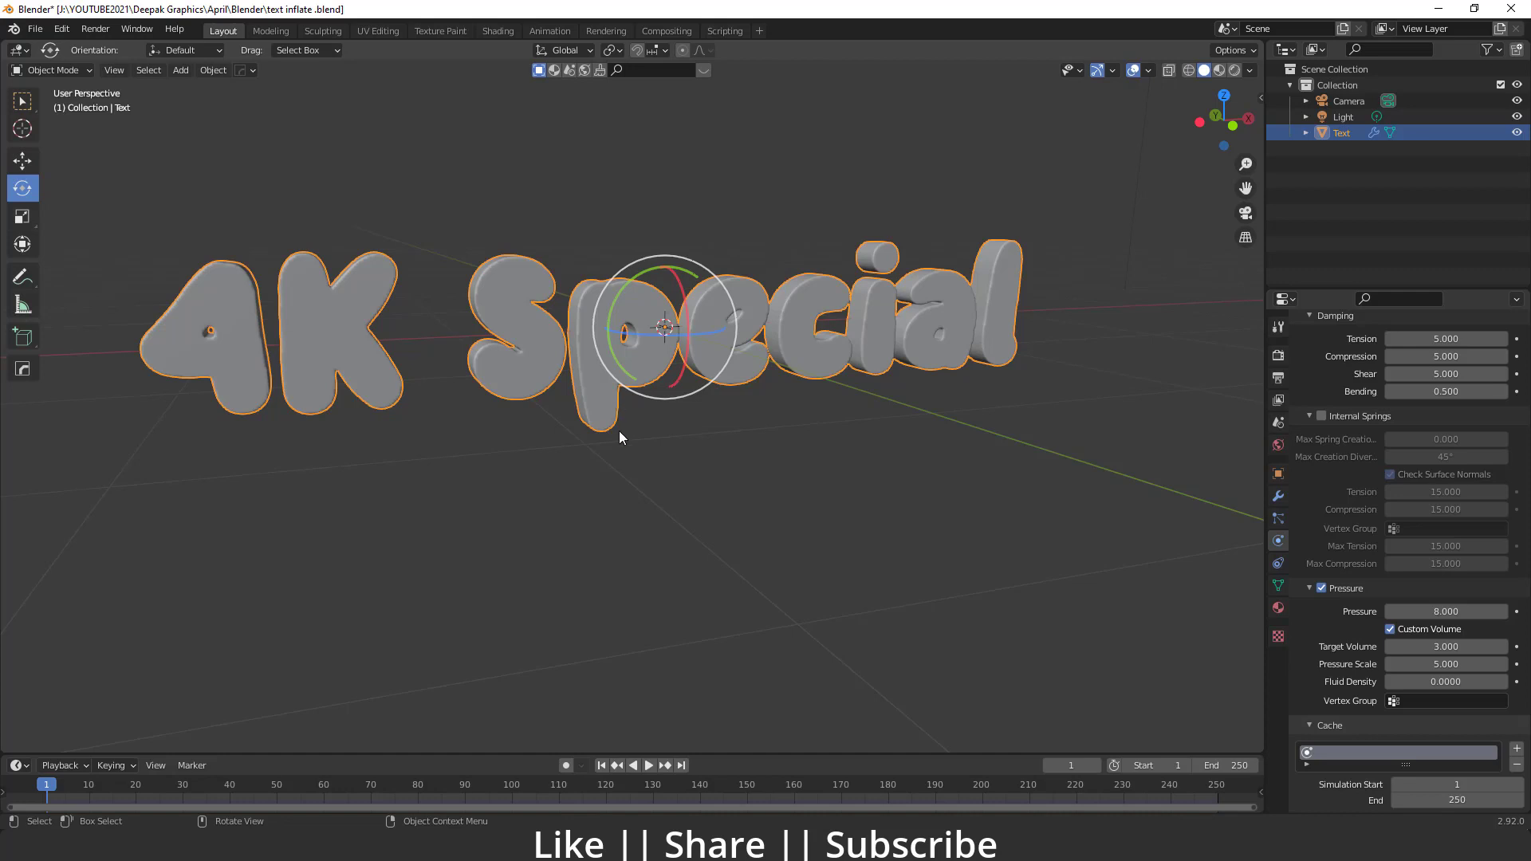
Set the cache end frame to 10 and bake the cloth simulation, hiding overlays
{"action": "scroll", "coordinate": [1475, 678], "scroll_direction": "down", "scroll_amount": 4}
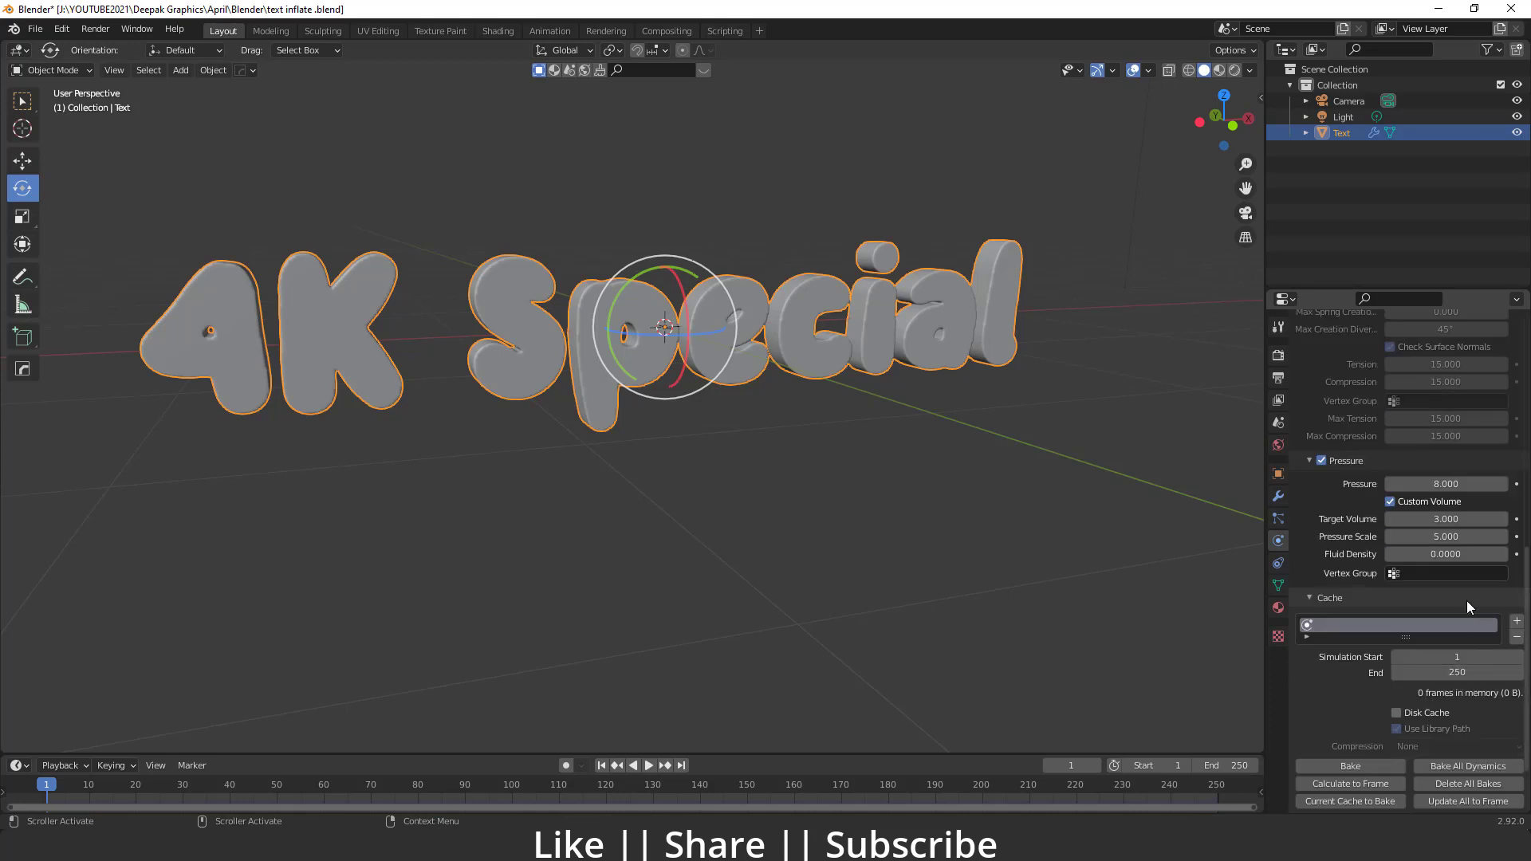
{"action": "left_click", "coordinate": [1472, 670]}
{"action": "type", "text": "10"}
{"action": "key", "text": "Return"}
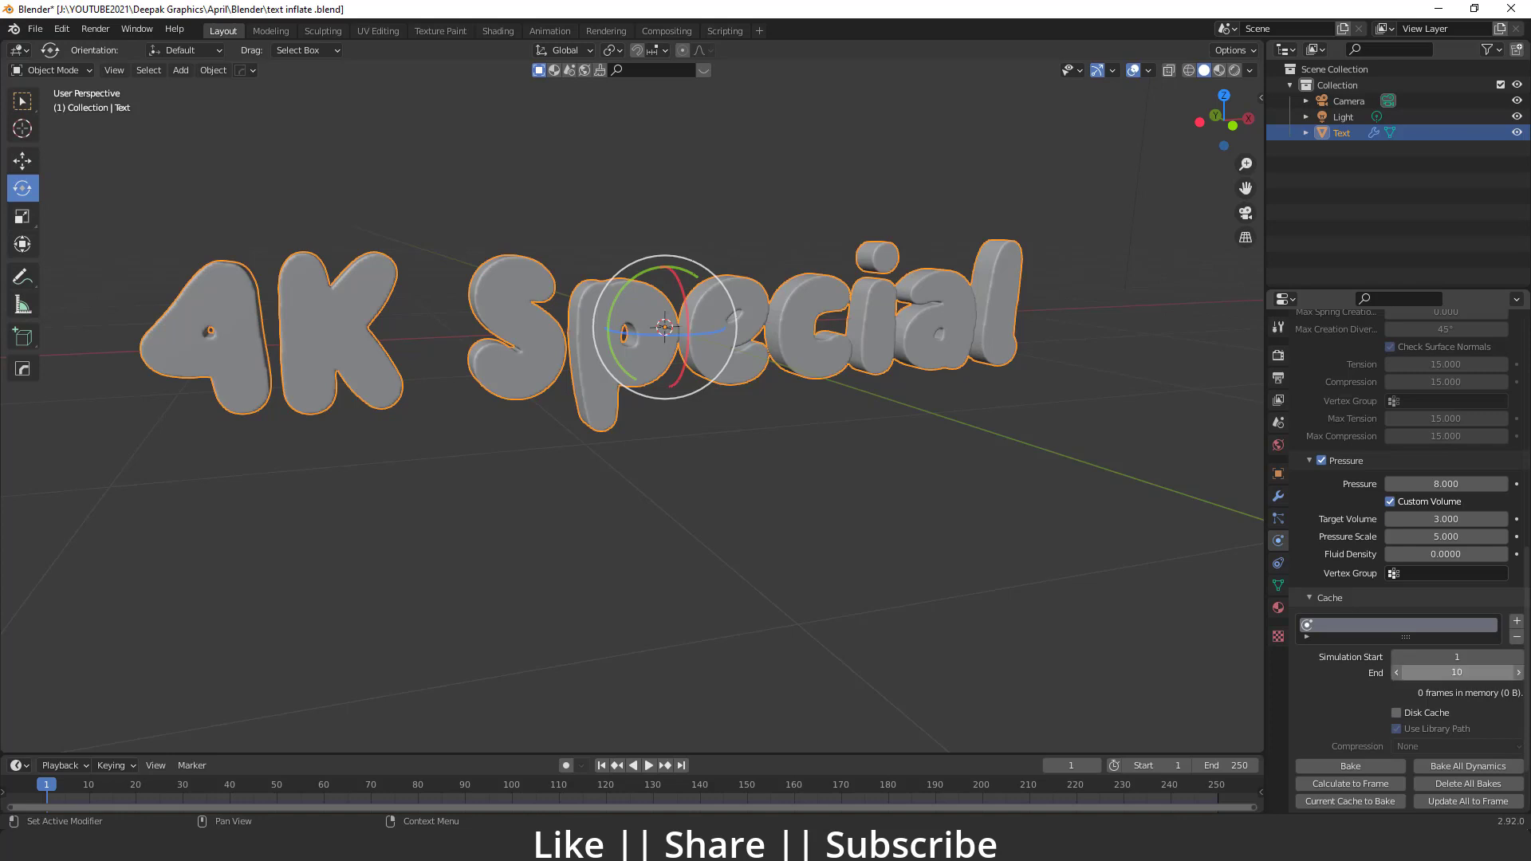
{"action": "left_click", "coordinate": [1351, 766]}
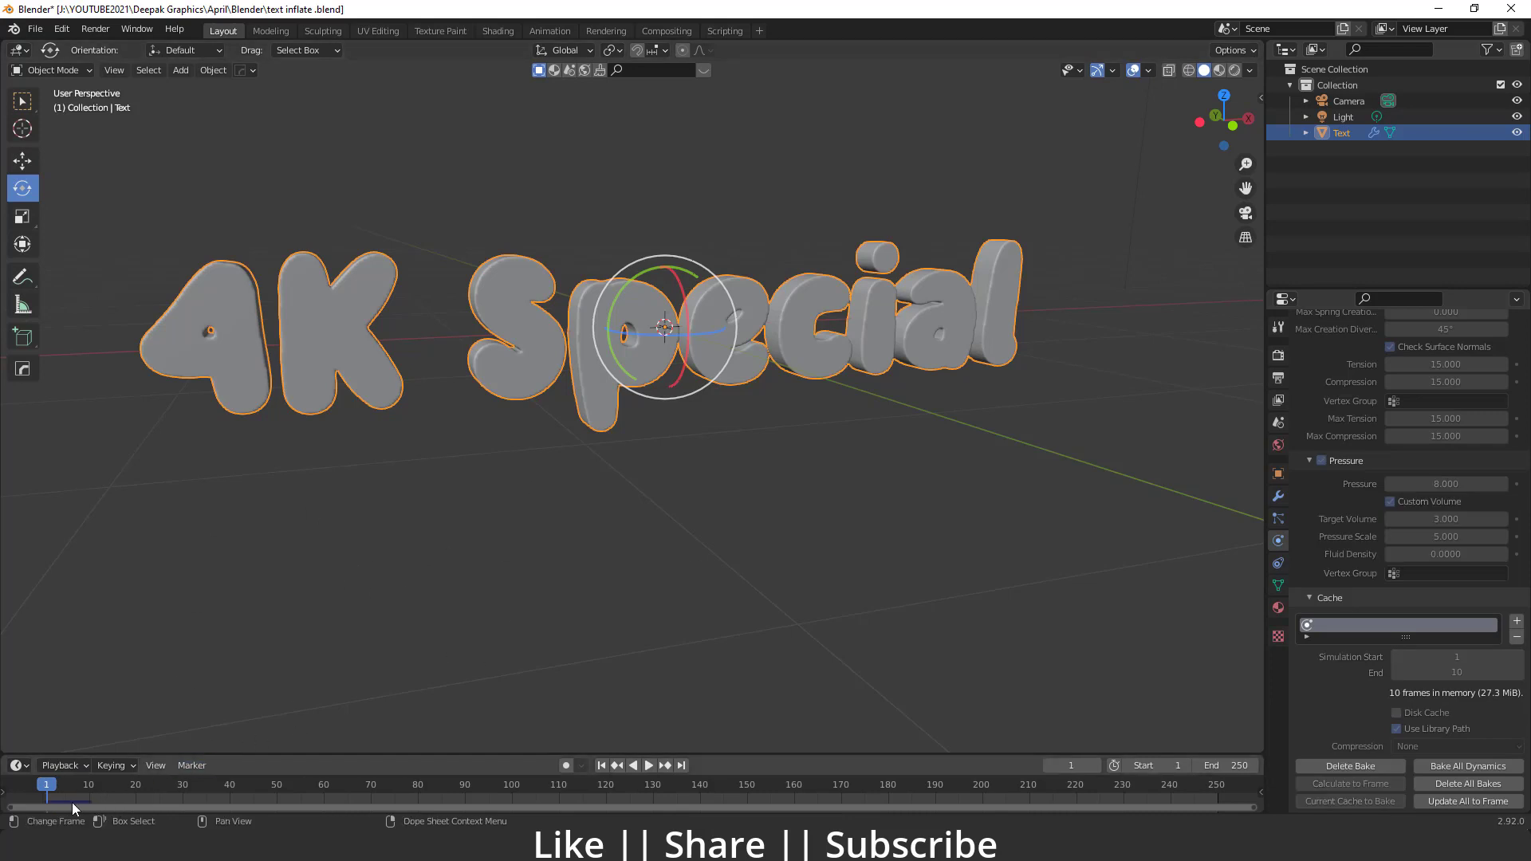
{"action": "middle_click_drag", "start_coordinate": [490, 360], "coordinate": [558, 335]}
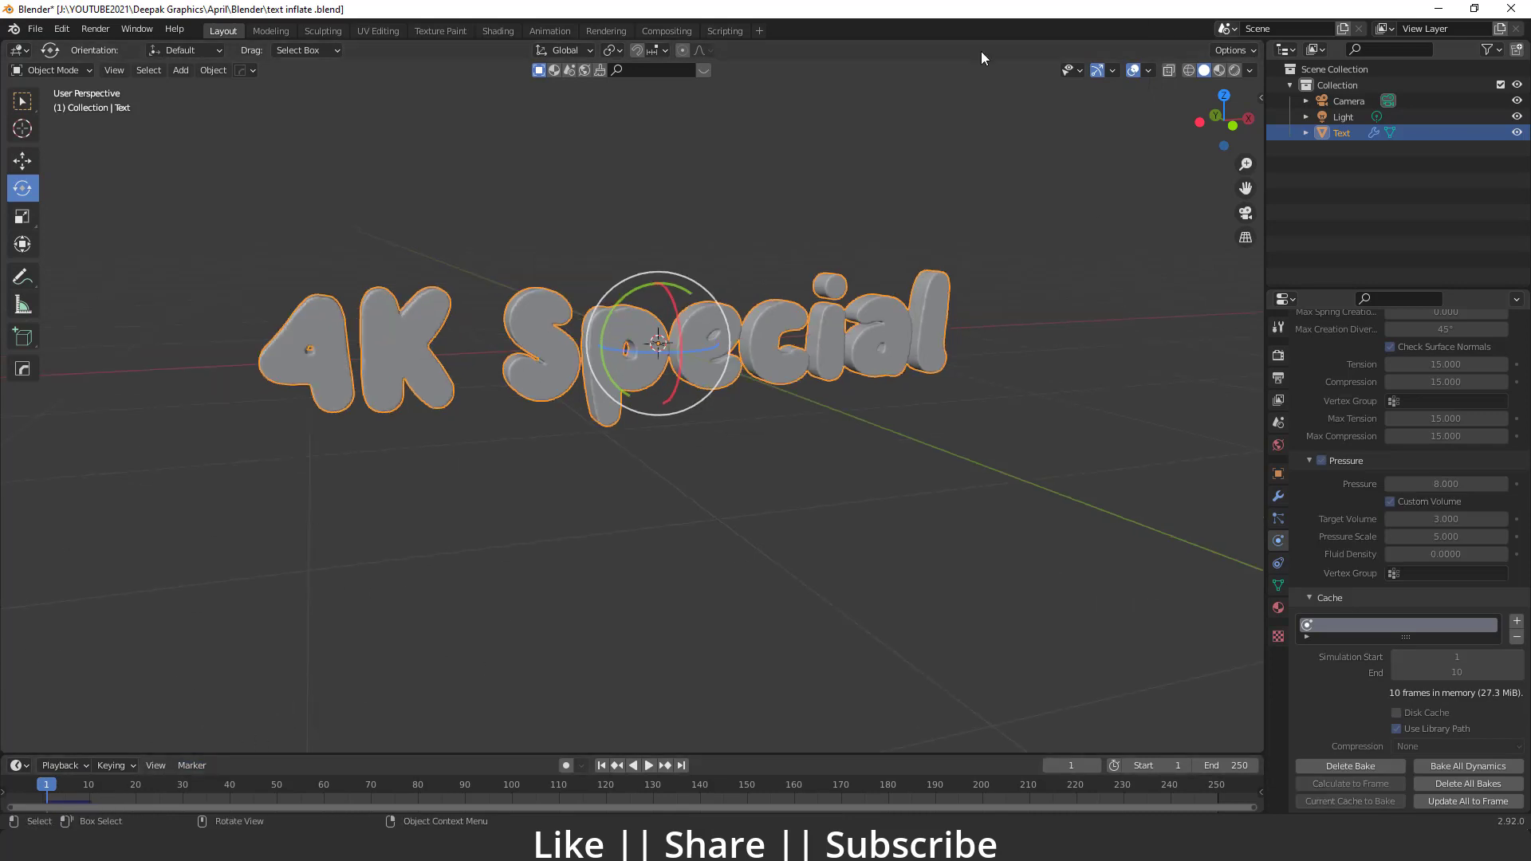
{"action": "left_click", "coordinate": [1131, 71]}
{"action": "left_click", "coordinate": [527, 576]}
{"action": "middle_click_drag", "start_coordinate": [526, 576], "coordinate": [692, 381]}
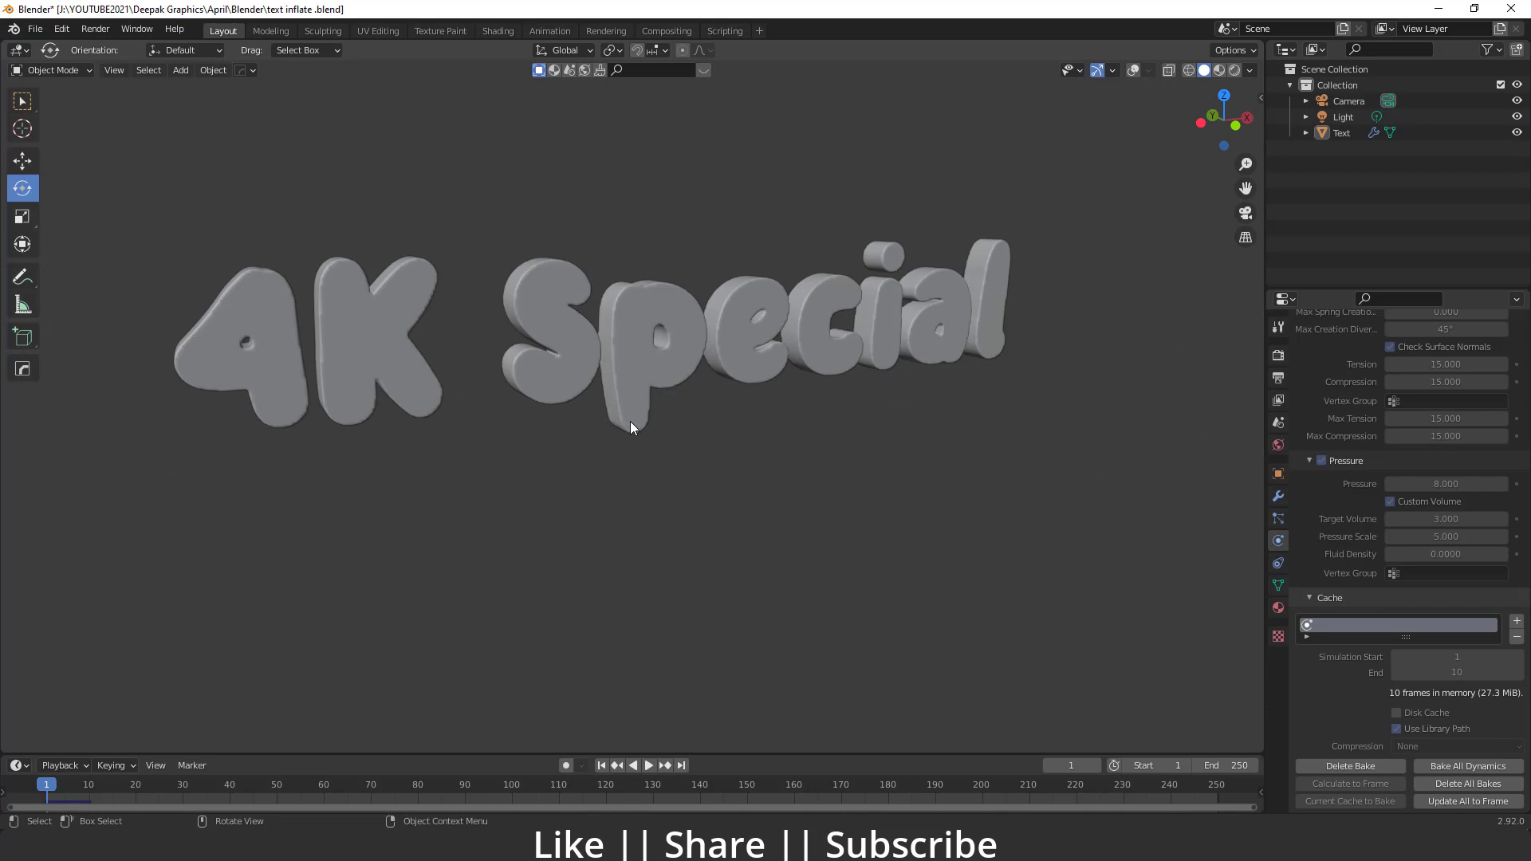
Play the baked cloth animation to frame 19 so the letters inflate, with overlays back on
{"action": "key", "text": "space"}
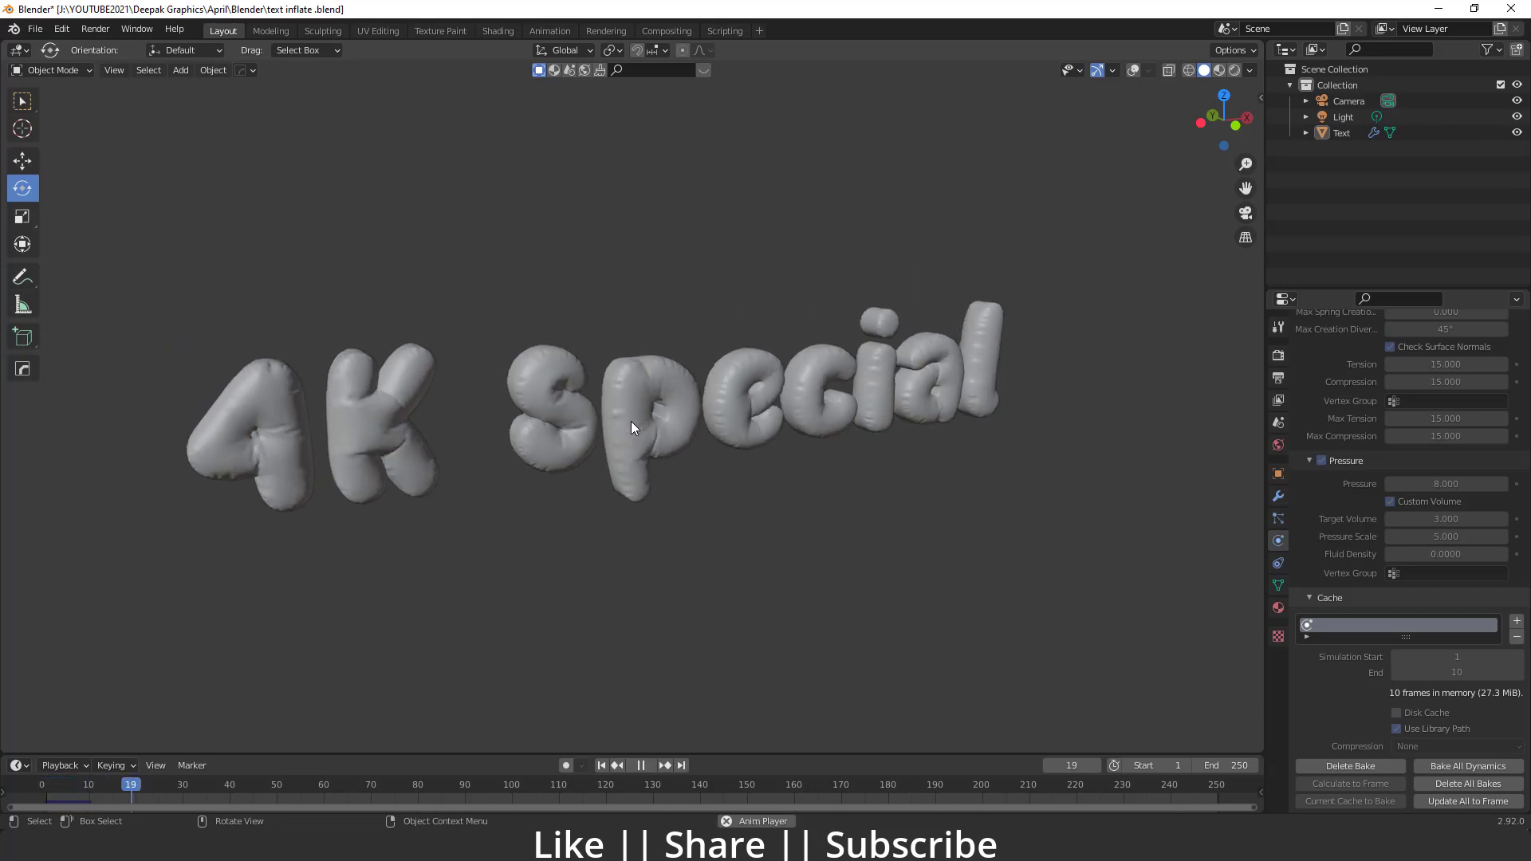
{"action": "middle_click_drag", "start_coordinate": [633, 501], "coordinate": [837, 303]}
{"action": "scroll", "coordinate": [606, 471], "scroll_direction": "up", "scroll_amount": 3}
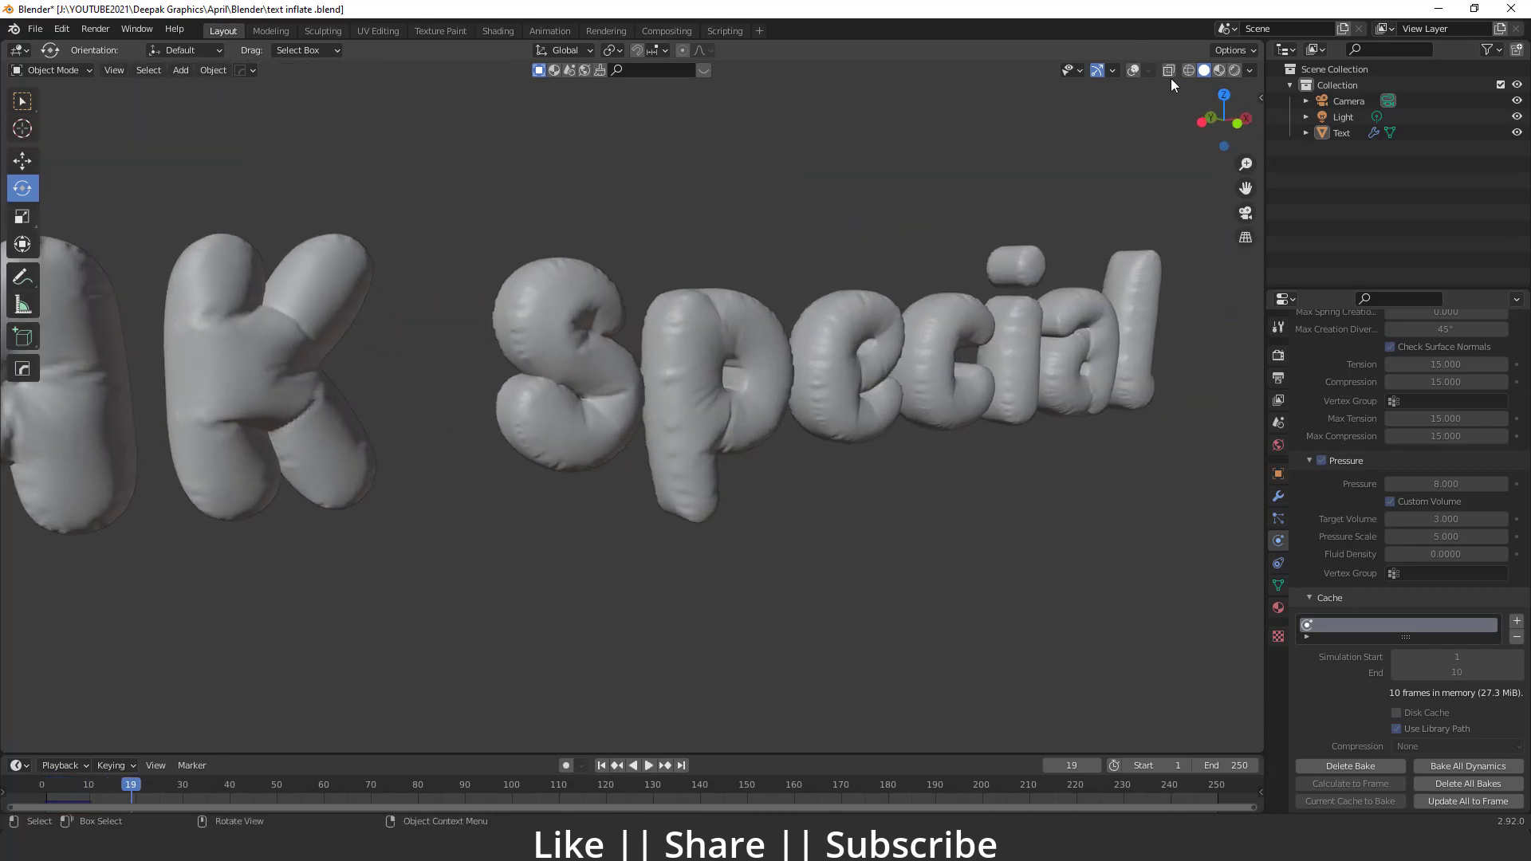
{"action": "left_click", "coordinate": [1132, 71]}
{"action": "scroll", "coordinate": [678, 417], "scroll_direction": "up", "scroll_amount": 5}
{"action": "scroll", "coordinate": [586, 415], "scroll_direction": "down", "scroll_amount": 6}
{"action": "middle_click_drag", "start_coordinate": [604, 438], "coordinate": [512, 448]}
{"action": "scroll", "coordinate": [656, 447], "scroll_direction": "down", "scroll_amount": 6}
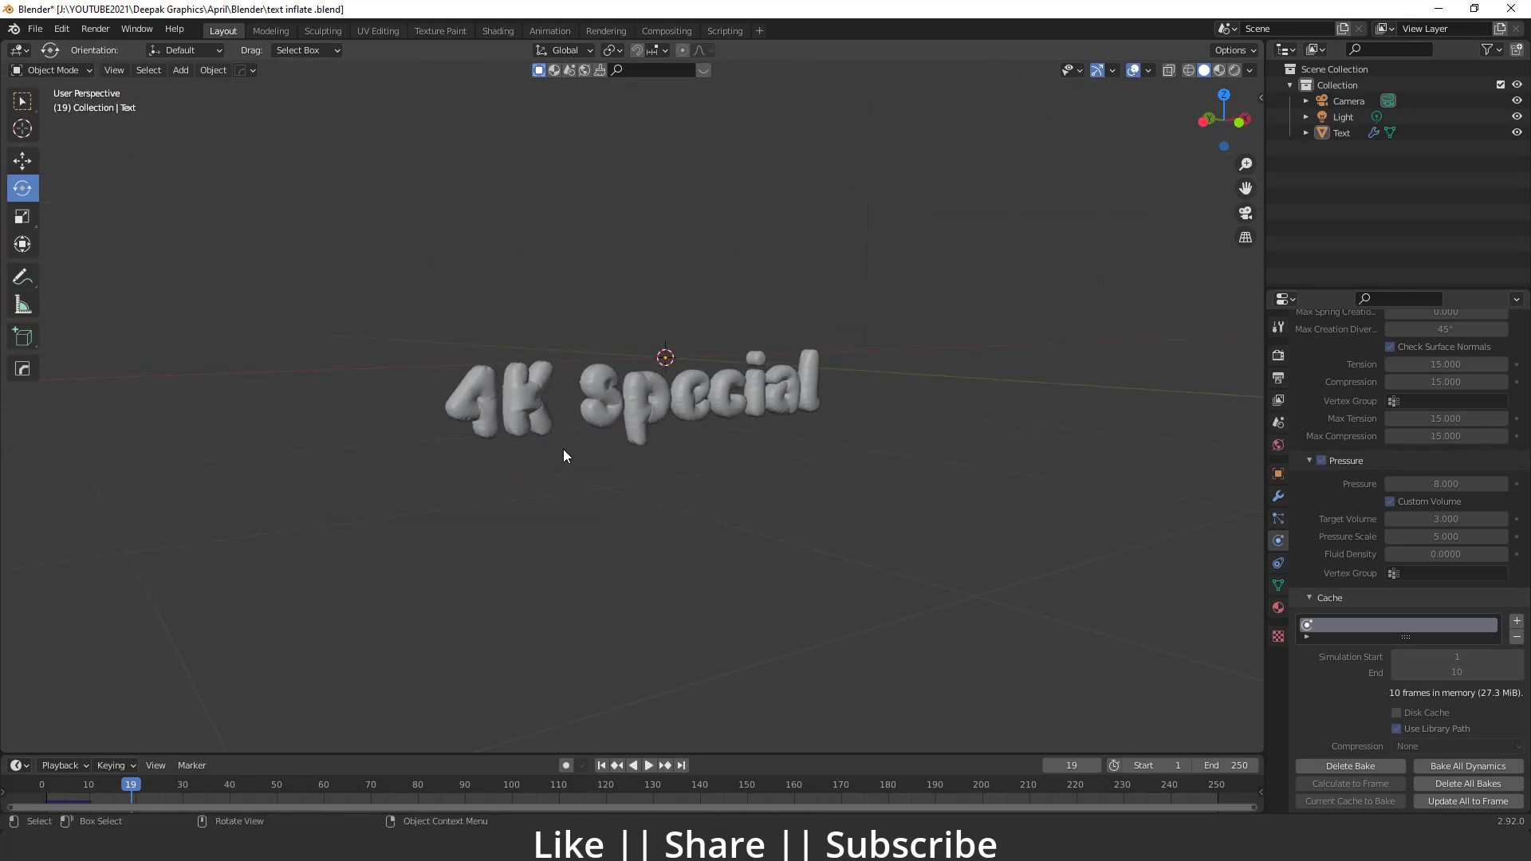
Apply the Cloth modifier to make the inflation permanent and inspect the mesh in edit mode
{"action": "left_click", "coordinate": [1279, 496]}
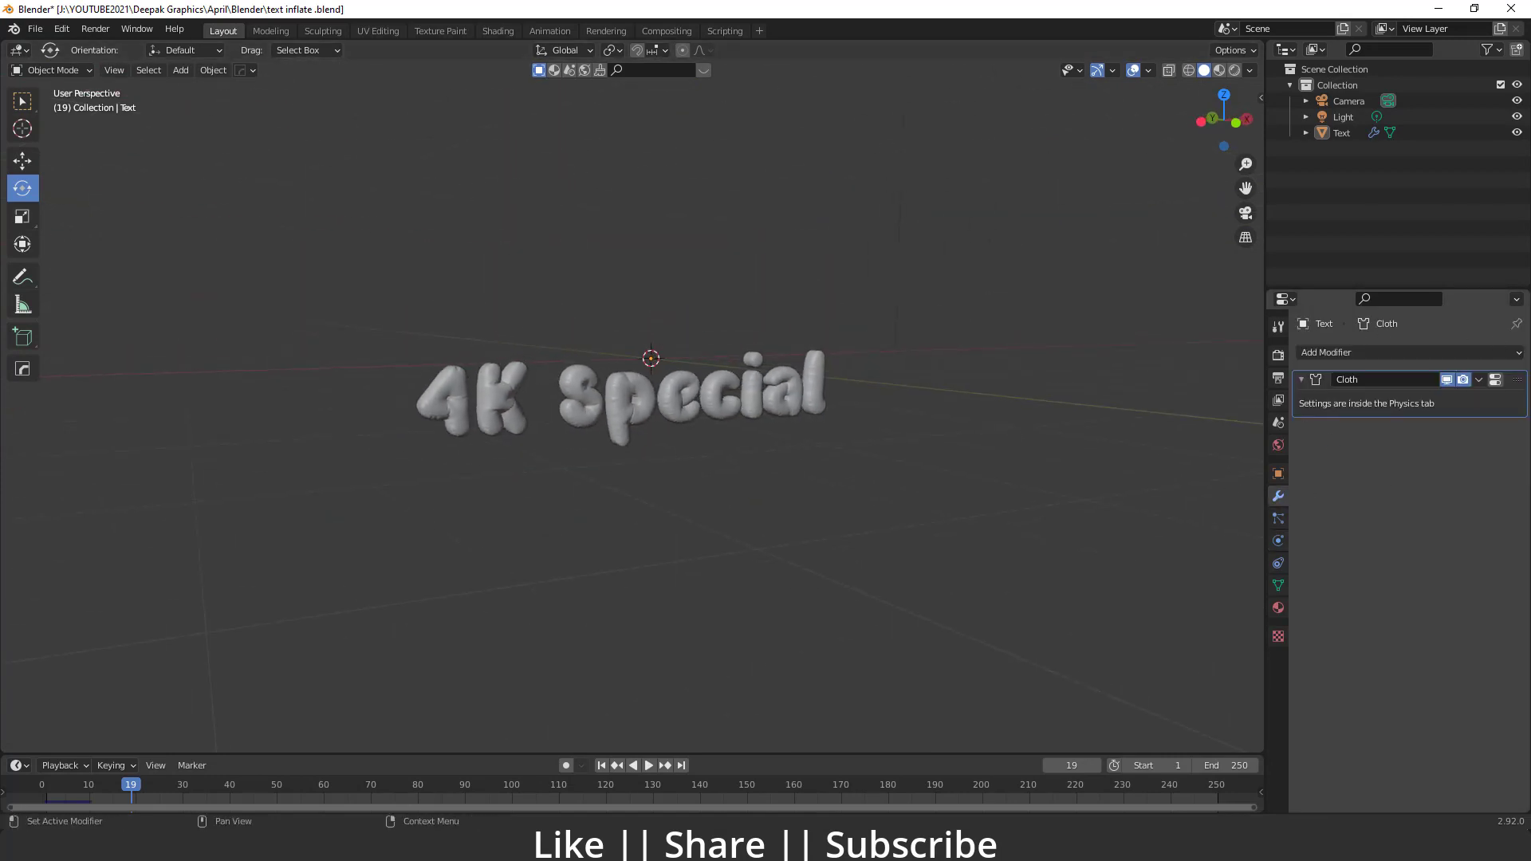
{"action": "left_click", "coordinate": [1475, 383]}
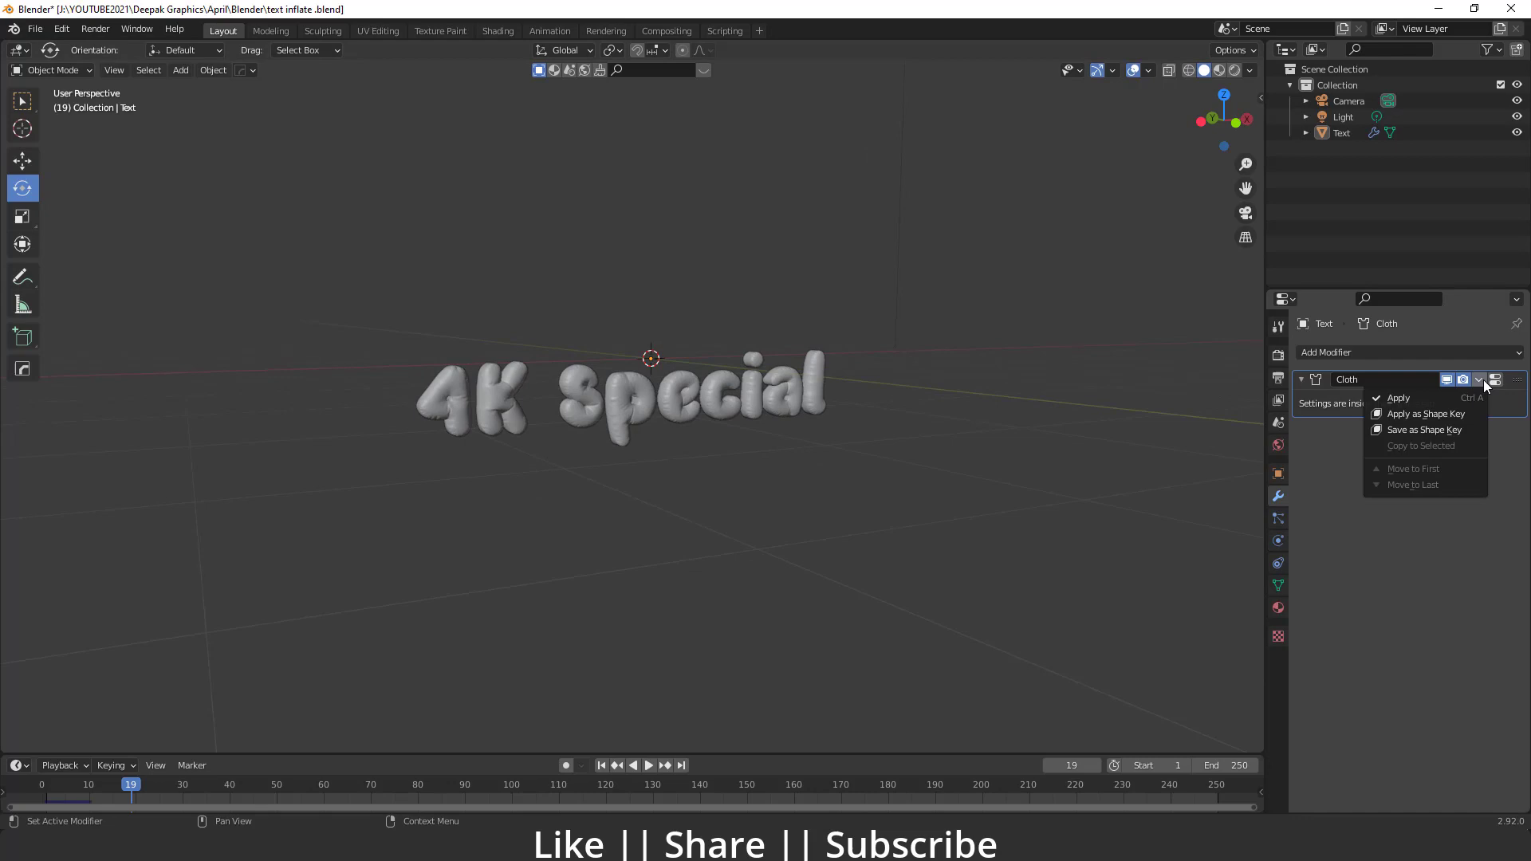
{"action": "left_click", "coordinate": [1410, 398]}
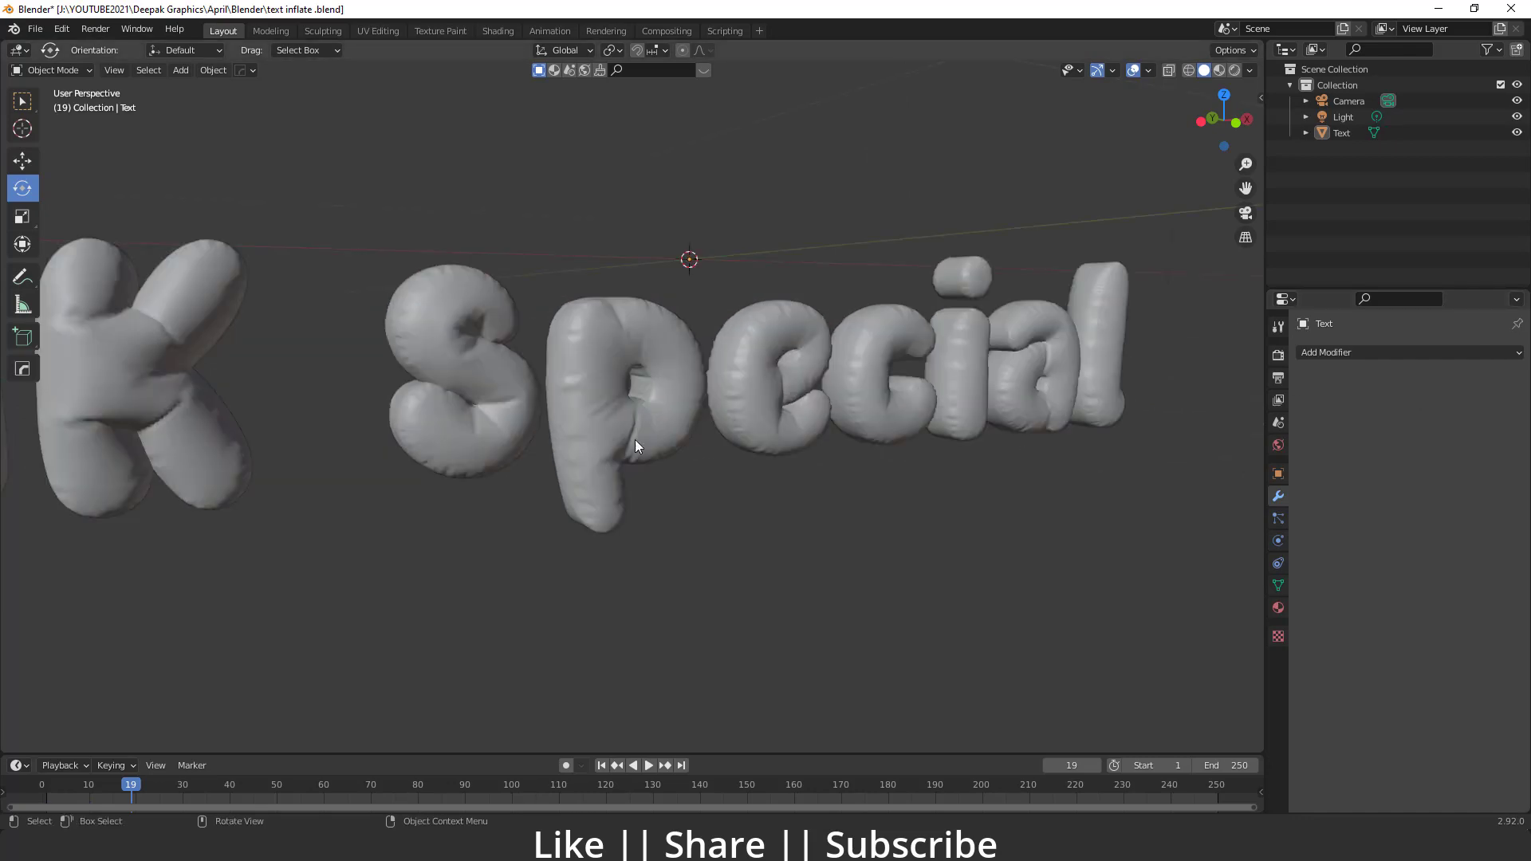
{"action": "key", "text": "Tab"}
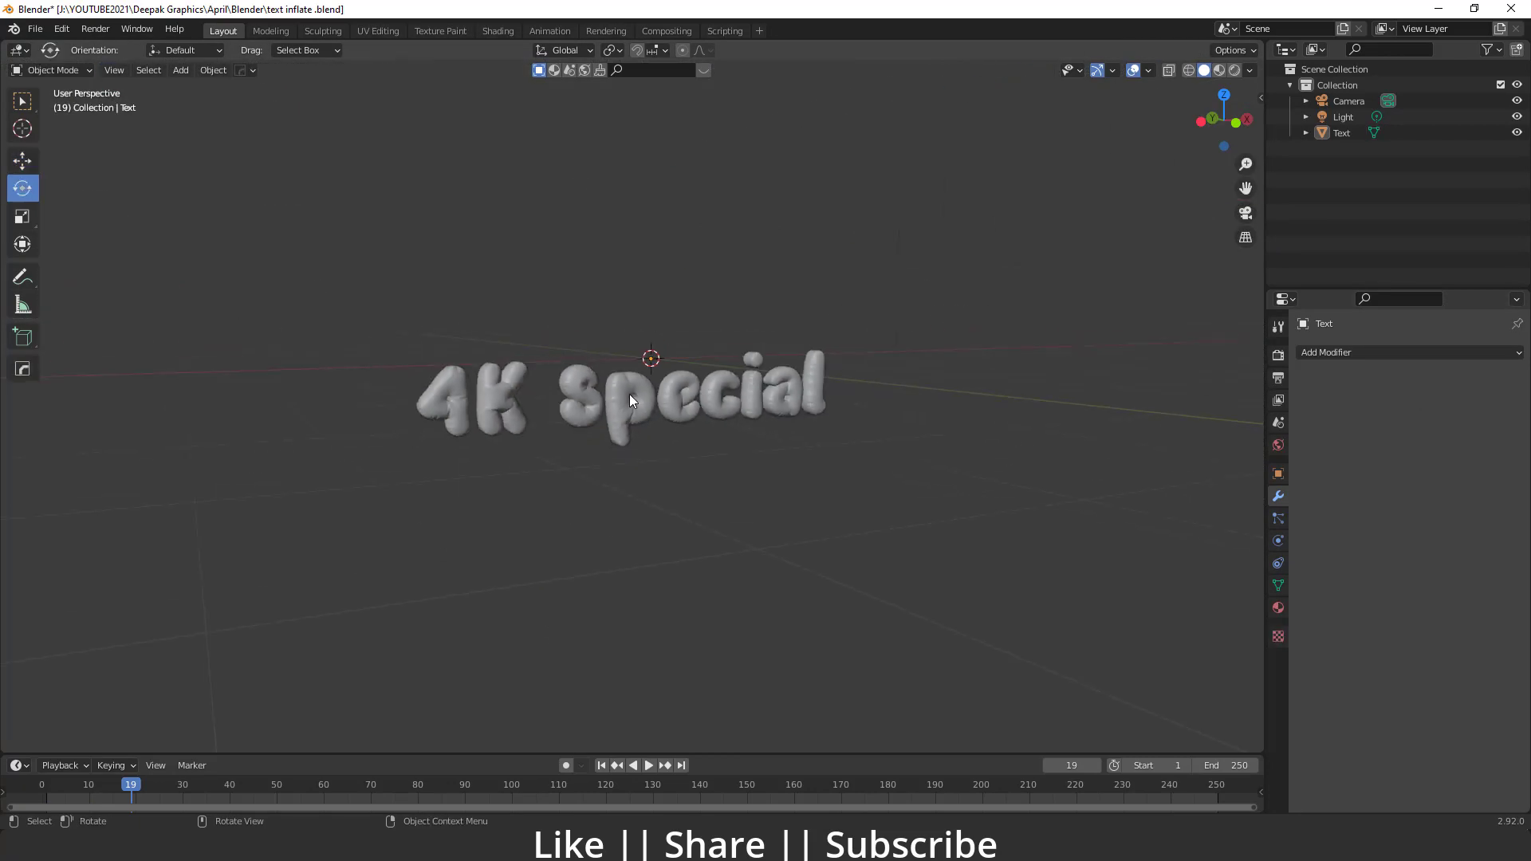
{"action": "scroll", "coordinate": [629, 394], "scroll_direction": "up", "scroll_amount": 4}
Set the 4K Special text's origin to its geometry
{"action": "right_click", "coordinate": [613, 372]}
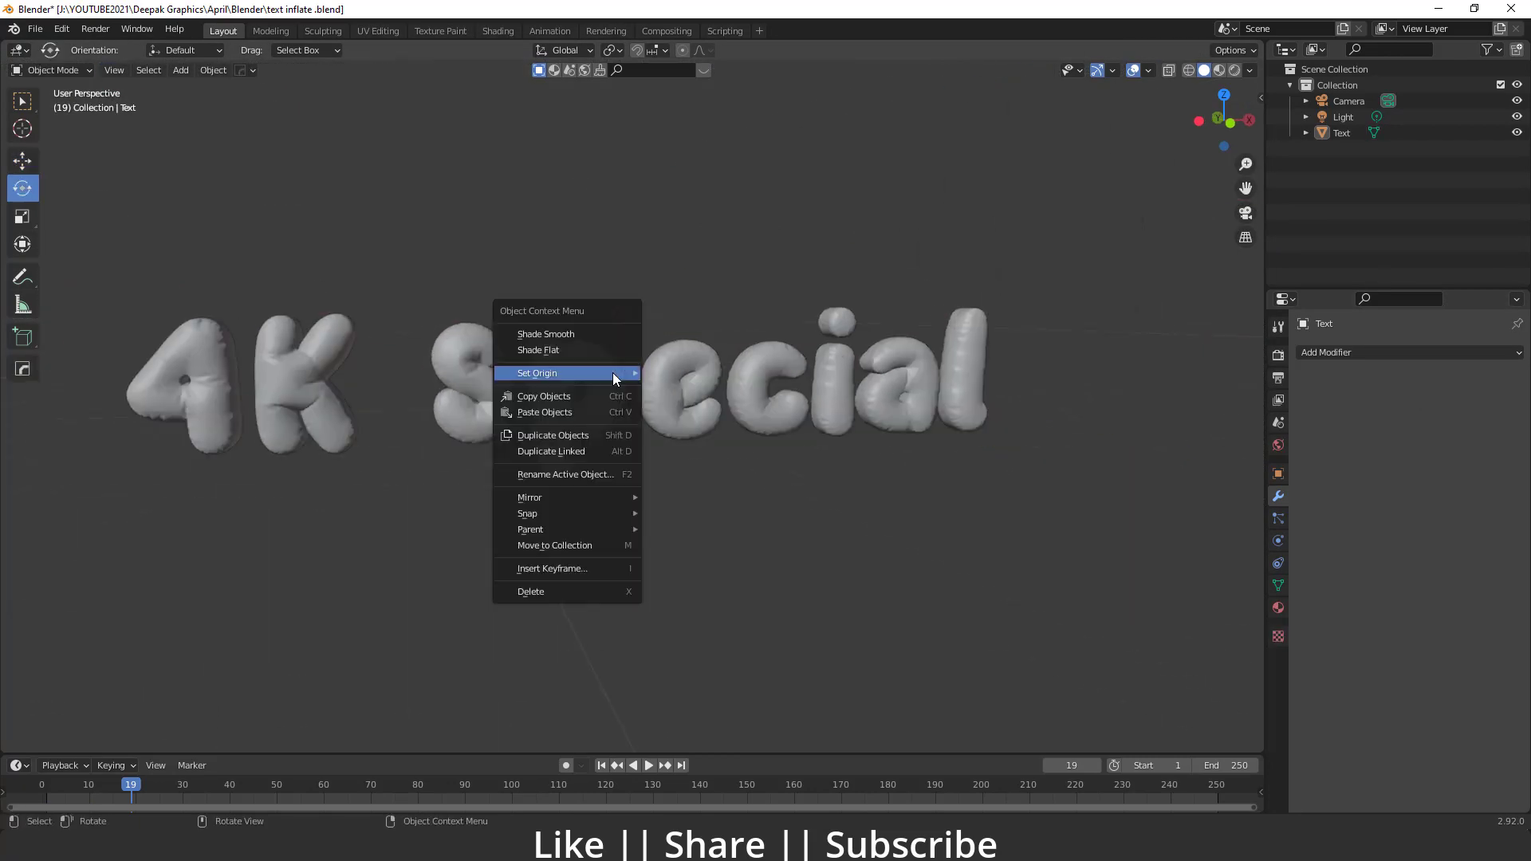
{"action": "mouse_move", "coordinate": [612, 372]}
{"action": "left_click", "coordinate": [709, 390]}
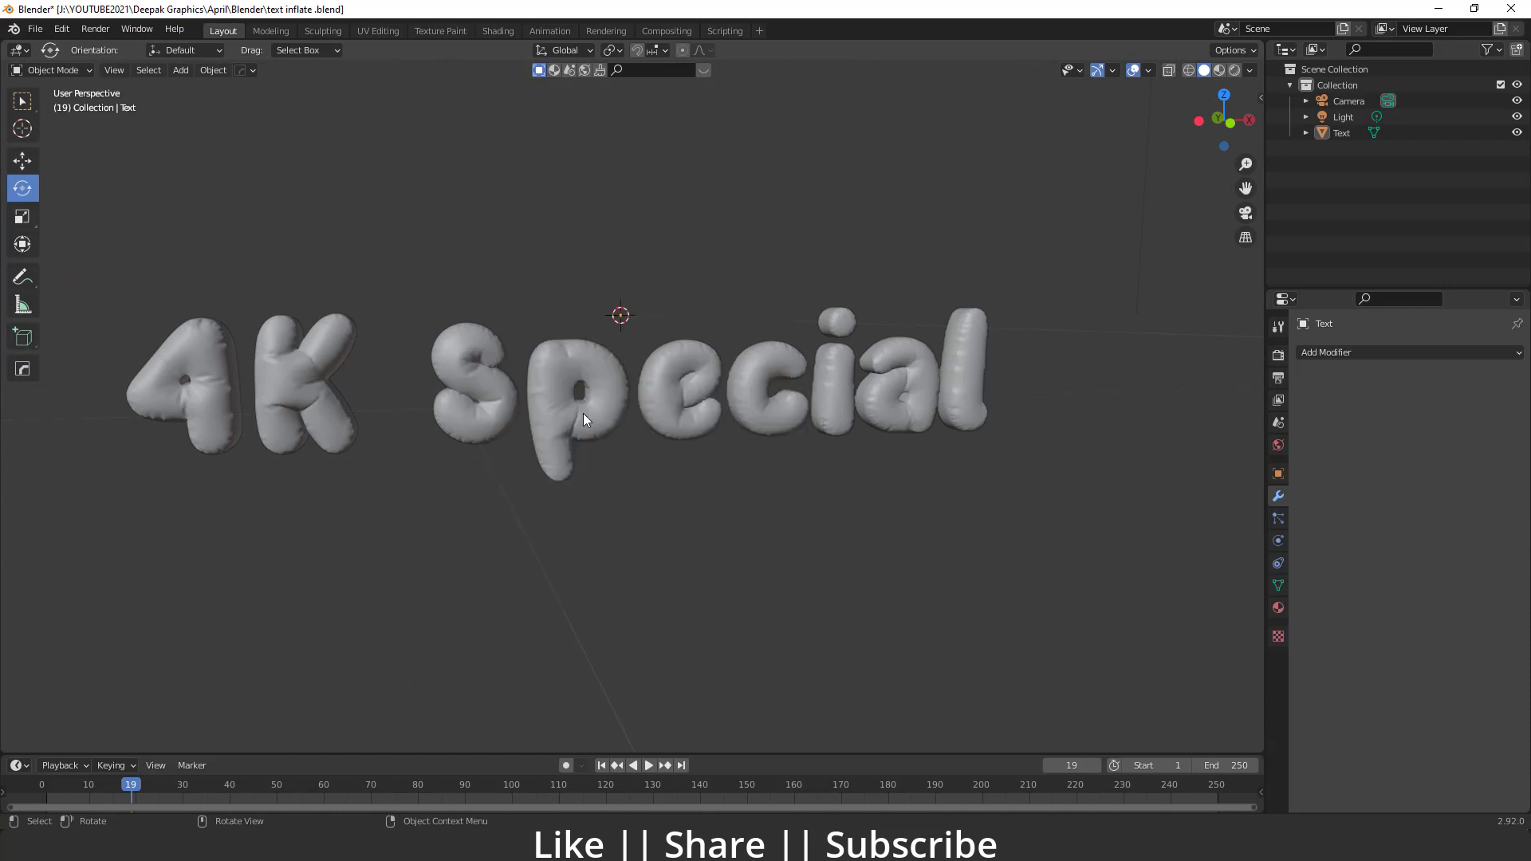
{"action": "left_click", "coordinate": [612, 402]}
{"action": "right_click", "coordinate": [612, 402]}
{"action": "mouse_move", "coordinate": [612, 402]}
{"action": "left_click", "coordinate": [692, 414]}
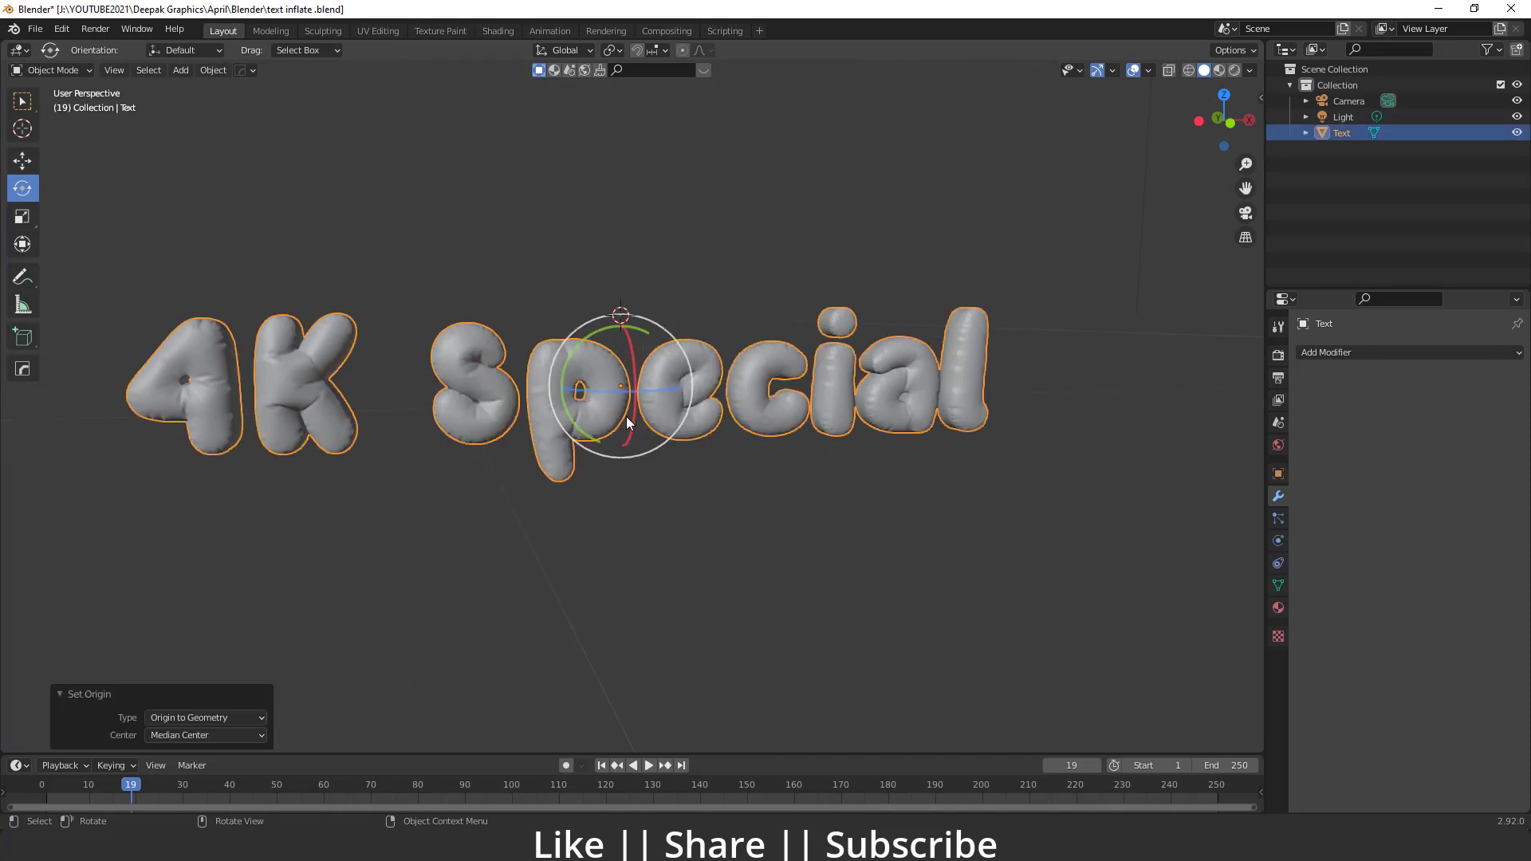
{"action": "scroll", "coordinate": [576, 415], "scroll_direction": "up", "scroll_amount": 3}
{"action": "scroll", "coordinate": [576, 415], "scroll_direction": "down", "scroll_amount": 8}
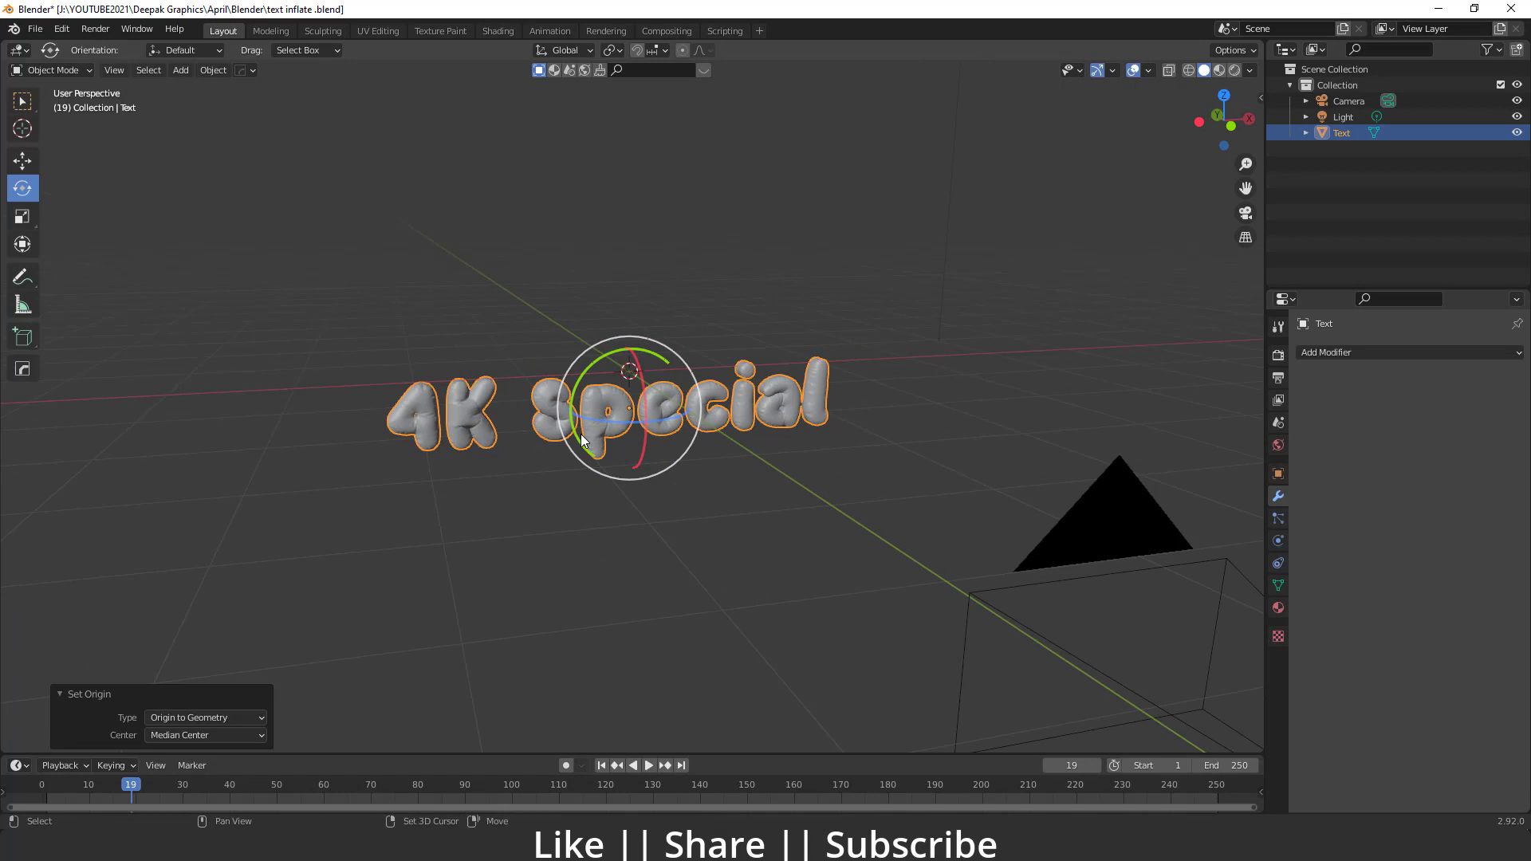
Snap the text to the 3D cursor with Selection to Cursor
{"action": "key", "text": "shift+s"}
{"action": "left_click", "coordinate": [599, 352]}
{"action": "middle_click_drag", "start_coordinate": [614, 351], "coordinate": [541, 428]}
Add a mesh plane aligned to the front view
{"action": "key", "text": "shift+a"}
{"action": "mouse_move", "coordinate": [527, 363]}
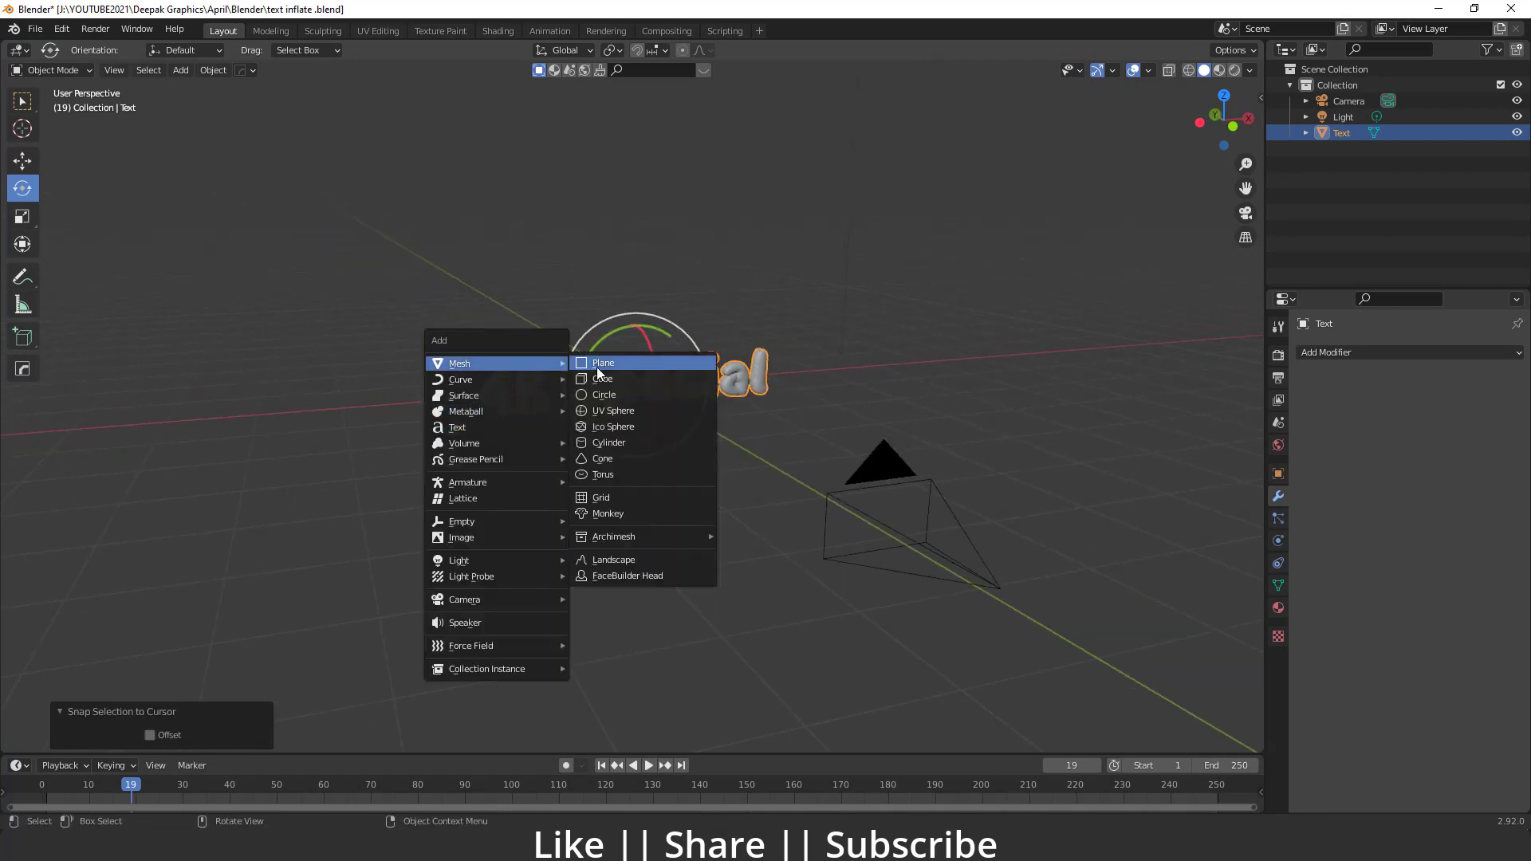
{"action": "left_click", "coordinate": [610, 370]}
{"action": "key", "text": "grave"}
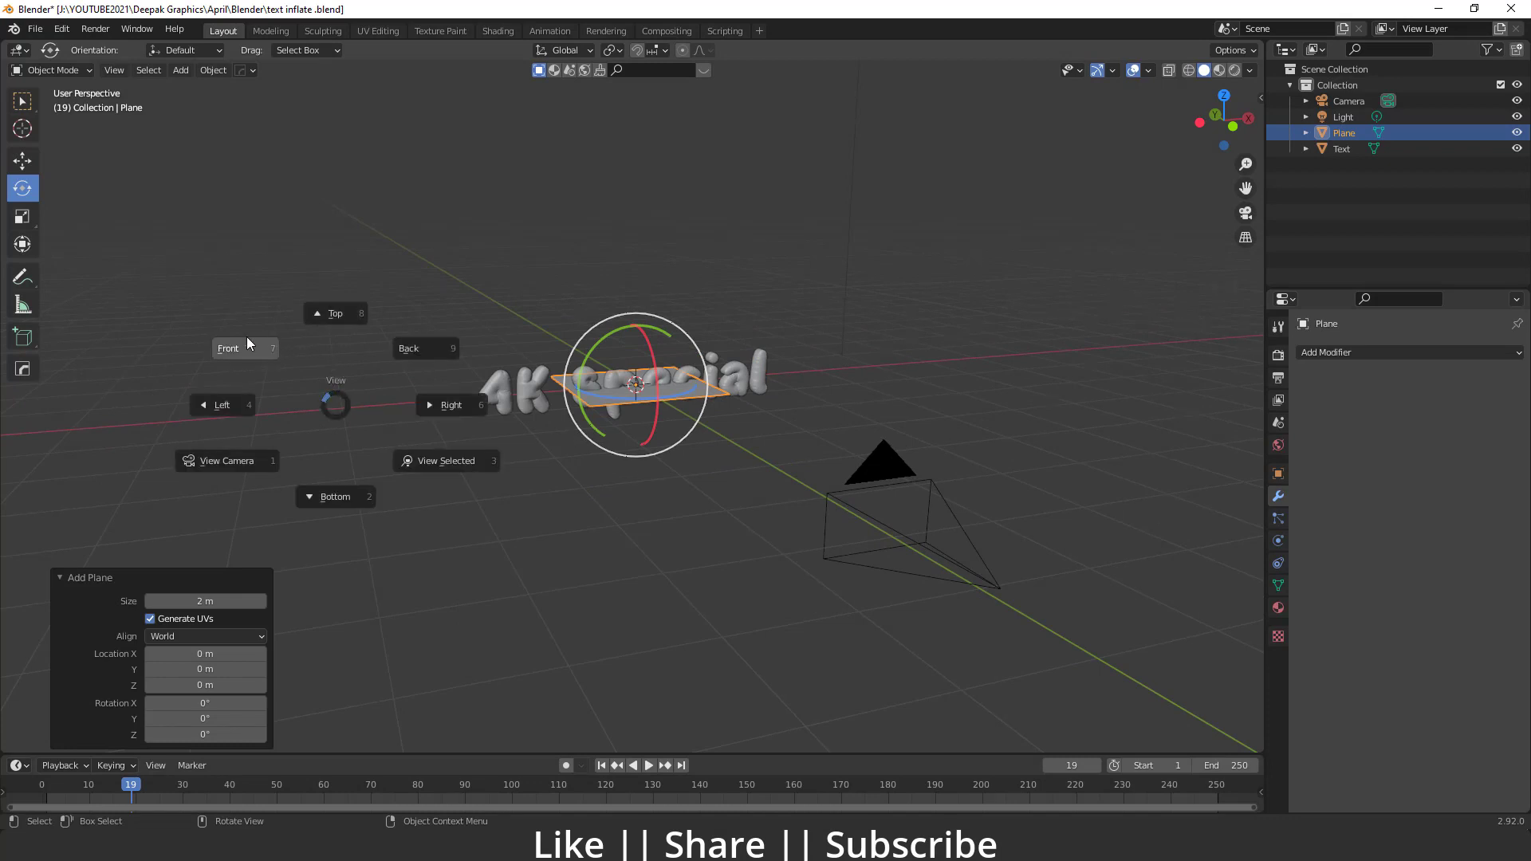
{"action": "left_click", "coordinate": [239, 342]}
{"action": "left_click", "coordinate": [194, 636]}
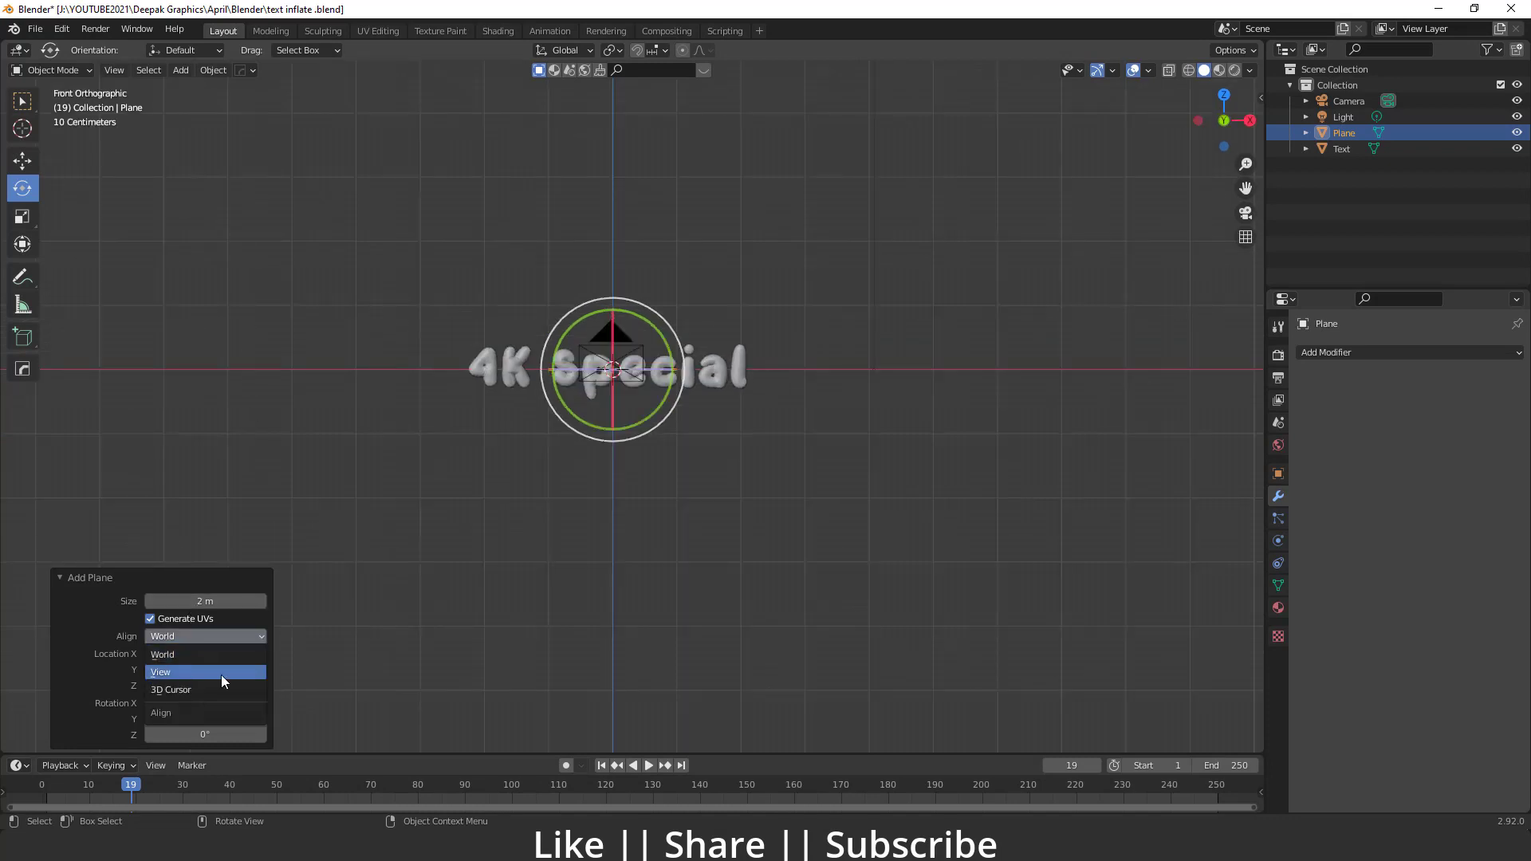
{"action": "left_click", "coordinate": [193, 672]}
Scale the plane by 3.546 and move it 0.184 m along Y behind the text
{"action": "key", "text": "s"}
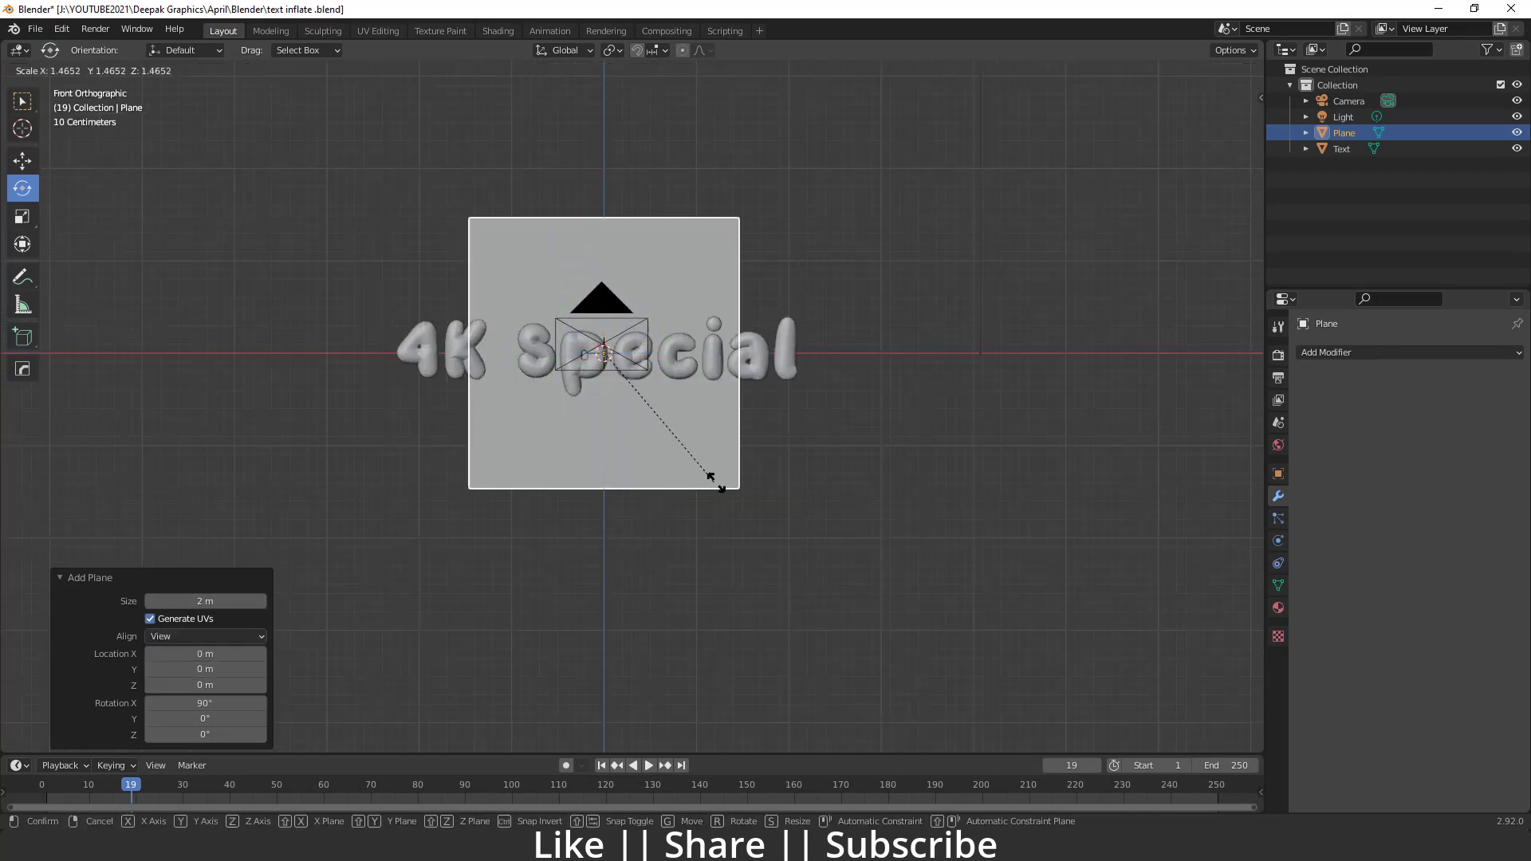
{"action": "left_click", "coordinate": [992, 489]}
{"action": "mouse_move", "coordinate": [662, 487]}
{"action": "middle_mouse_down"}
{"action": "mouse_move", "coordinate": [643, 475]}
{"action": "mouse_move", "coordinate": [663, 448]}
{"action": "mouse_move", "coordinate": [640, 467]}
{"action": "middle_mouse_up"}
{"action": "key", "text": "shift+space"}
{"action": "key", "text": "g"}
{"action": "key", "text": "g"}
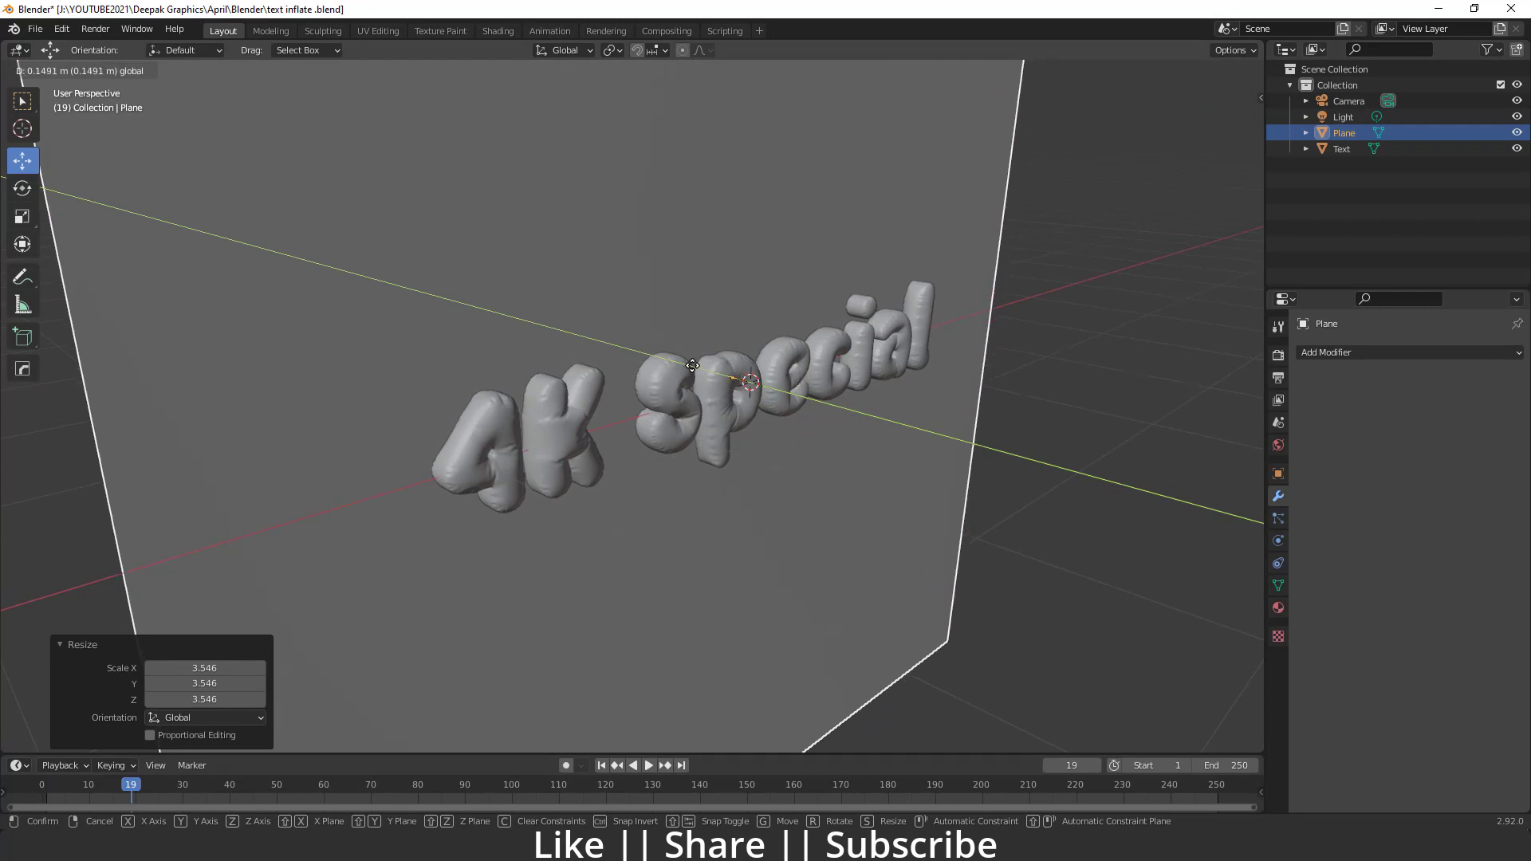
{"action": "left_click", "coordinate": [691, 364]}
{"action": "middle_click_drag", "start_coordinate": [691, 365], "coordinate": [615, 357]}
{"action": "scroll", "coordinate": [615, 357], "scroll_direction": "down", "scroll_amount": 2}
{"action": "scroll", "coordinate": [593, 375], "scroll_direction": "up", "scroll_amount": 4}
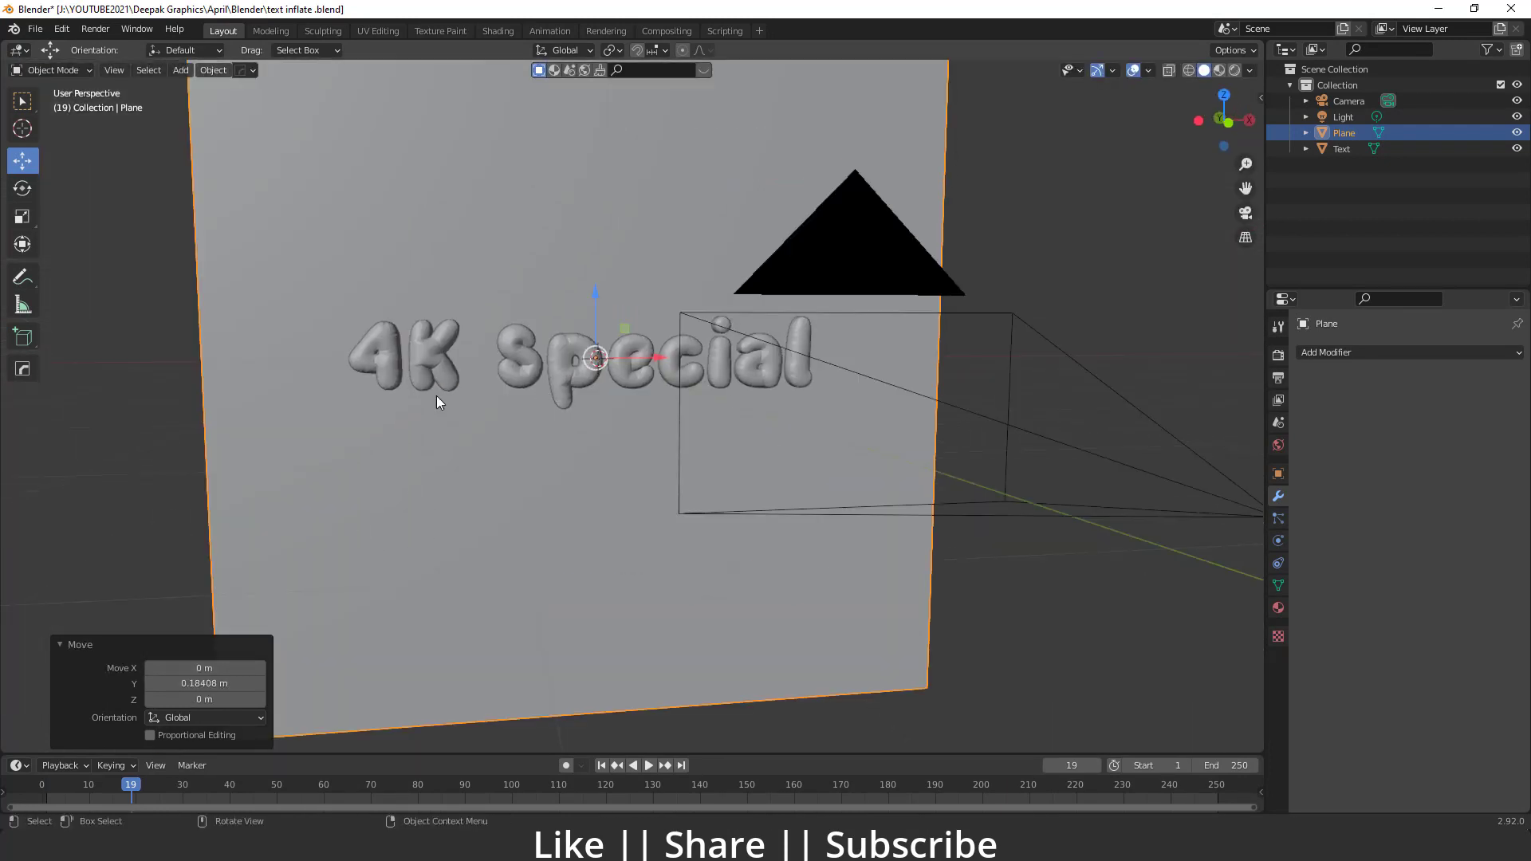
Preview the scene in rendered shading, return to material preview, and select the text
{"action": "left_click", "coordinate": [1233, 72]}
{"action": "scroll", "coordinate": [642, 370], "scroll_direction": "down", "scroll_amount": 5}
{"action": "middle_click_drag", "start_coordinate": [642, 370], "coordinate": [662, 398]}
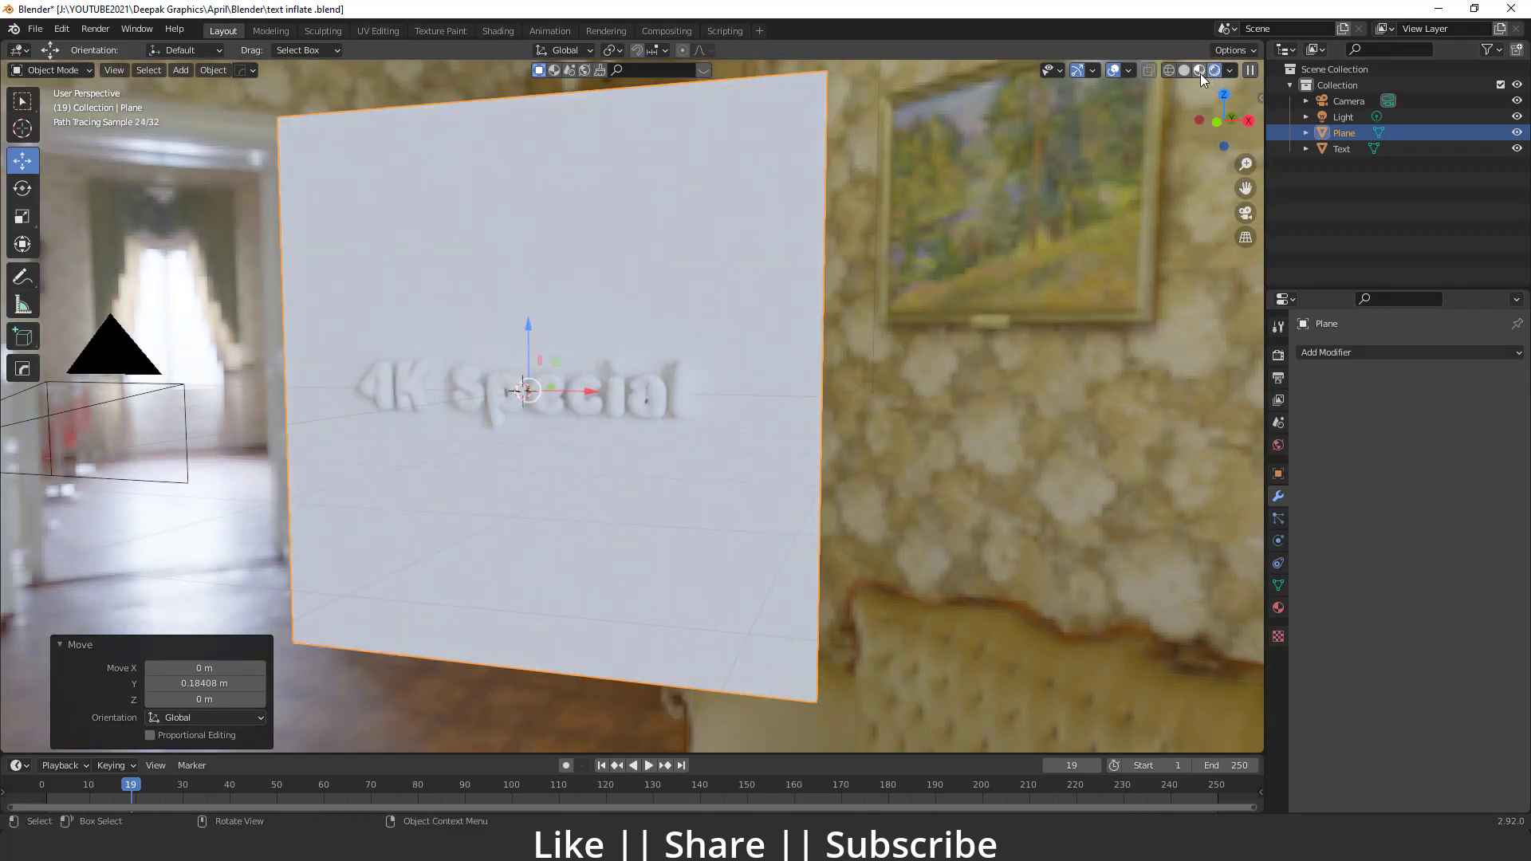
{"action": "left_click", "coordinate": [1199, 70]}
{"action": "scroll", "coordinate": [574, 399], "scroll_direction": "up", "scroll_amount": 4}
{"action": "middle_click_drag", "start_coordinate": [578, 417], "coordinate": [702, 494]}
{"action": "left_click", "coordinate": [648, 411]}
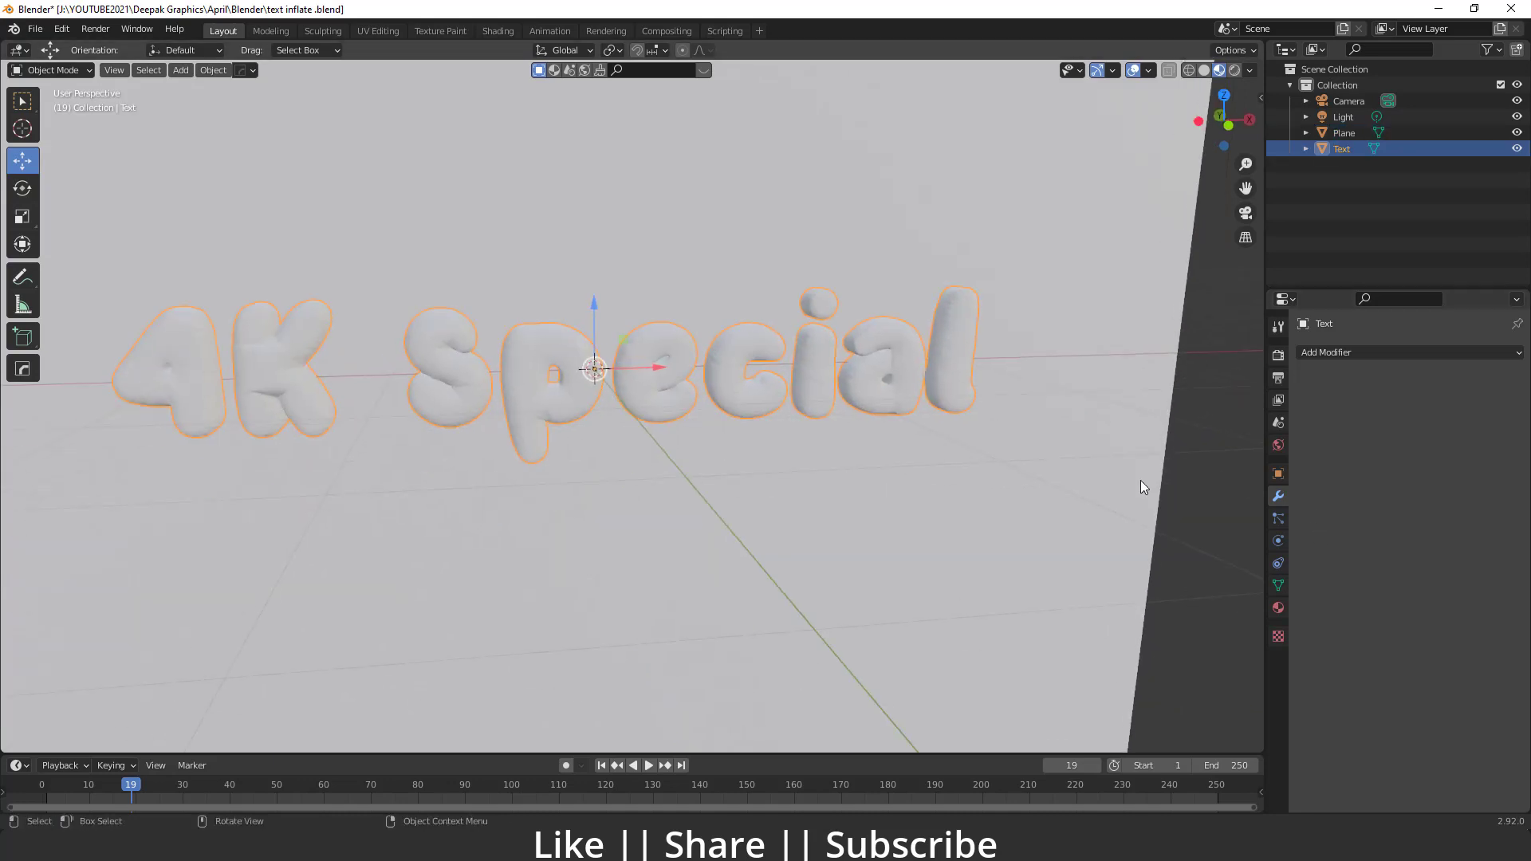
Give the text a new golden material with metallic 1.0 and roughness 0.243
{"action": "left_click", "coordinate": [1278, 609]}
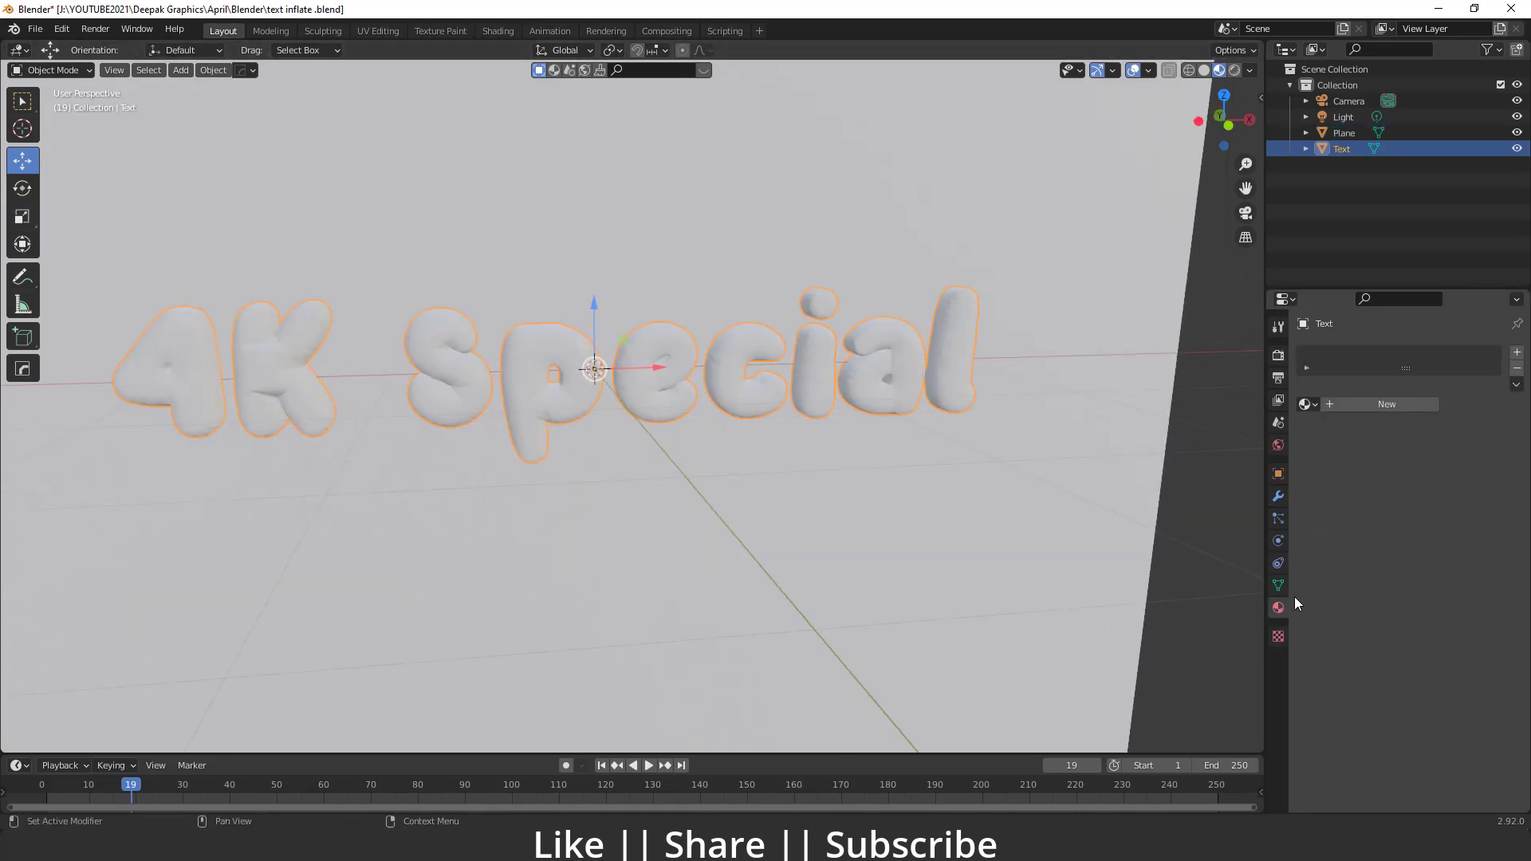
{"action": "left_click", "coordinate": [1397, 404]}
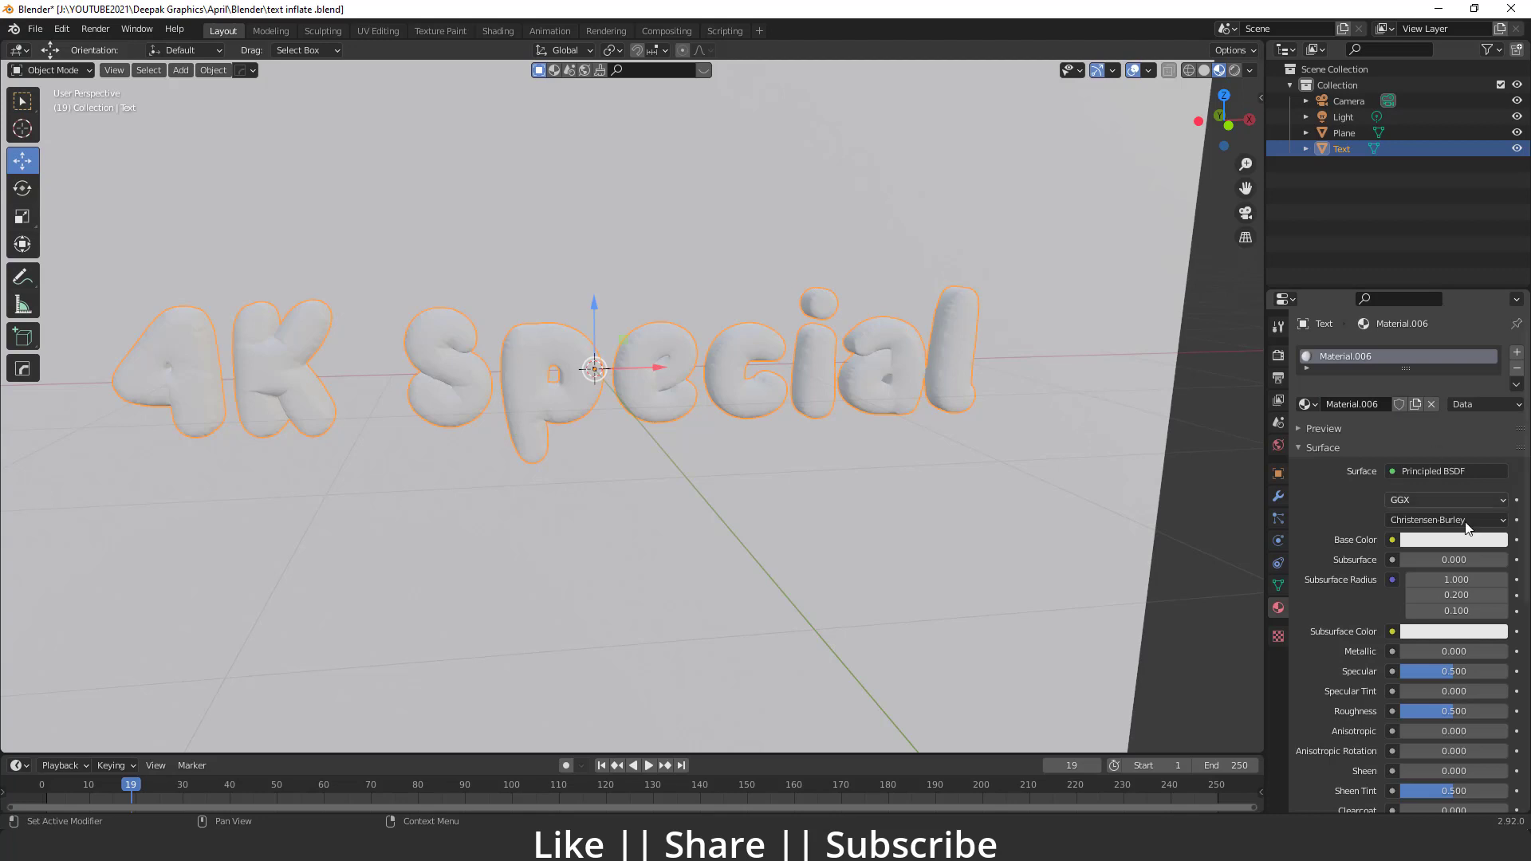
{"action": "left_click", "coordinate": [1456, 544]}
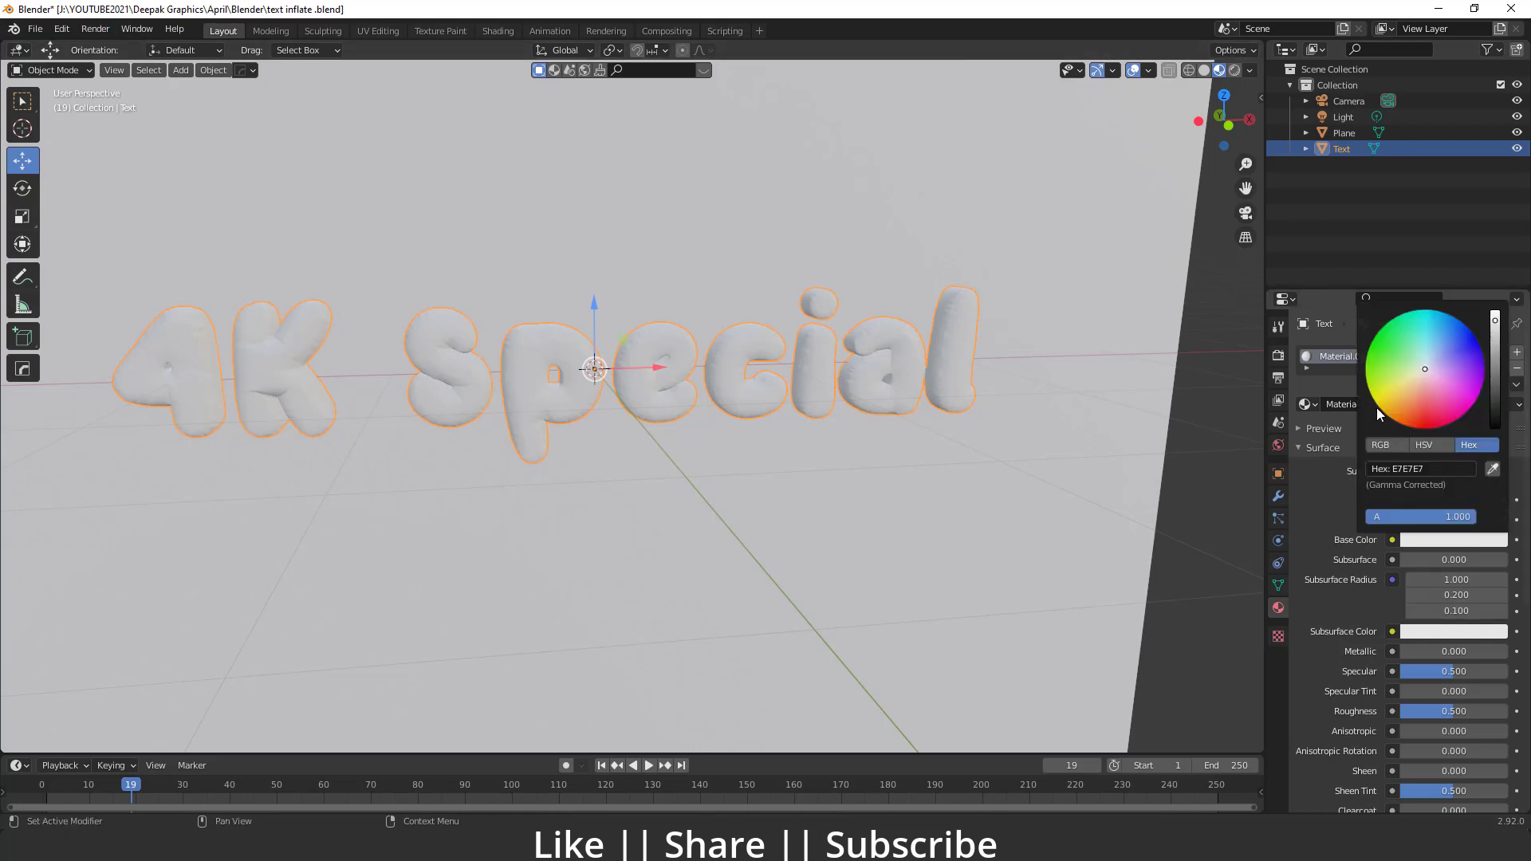
{"action": "left_click_drag", "start_coordinate": [1423, 370], "coordinate": [1396, 403]}
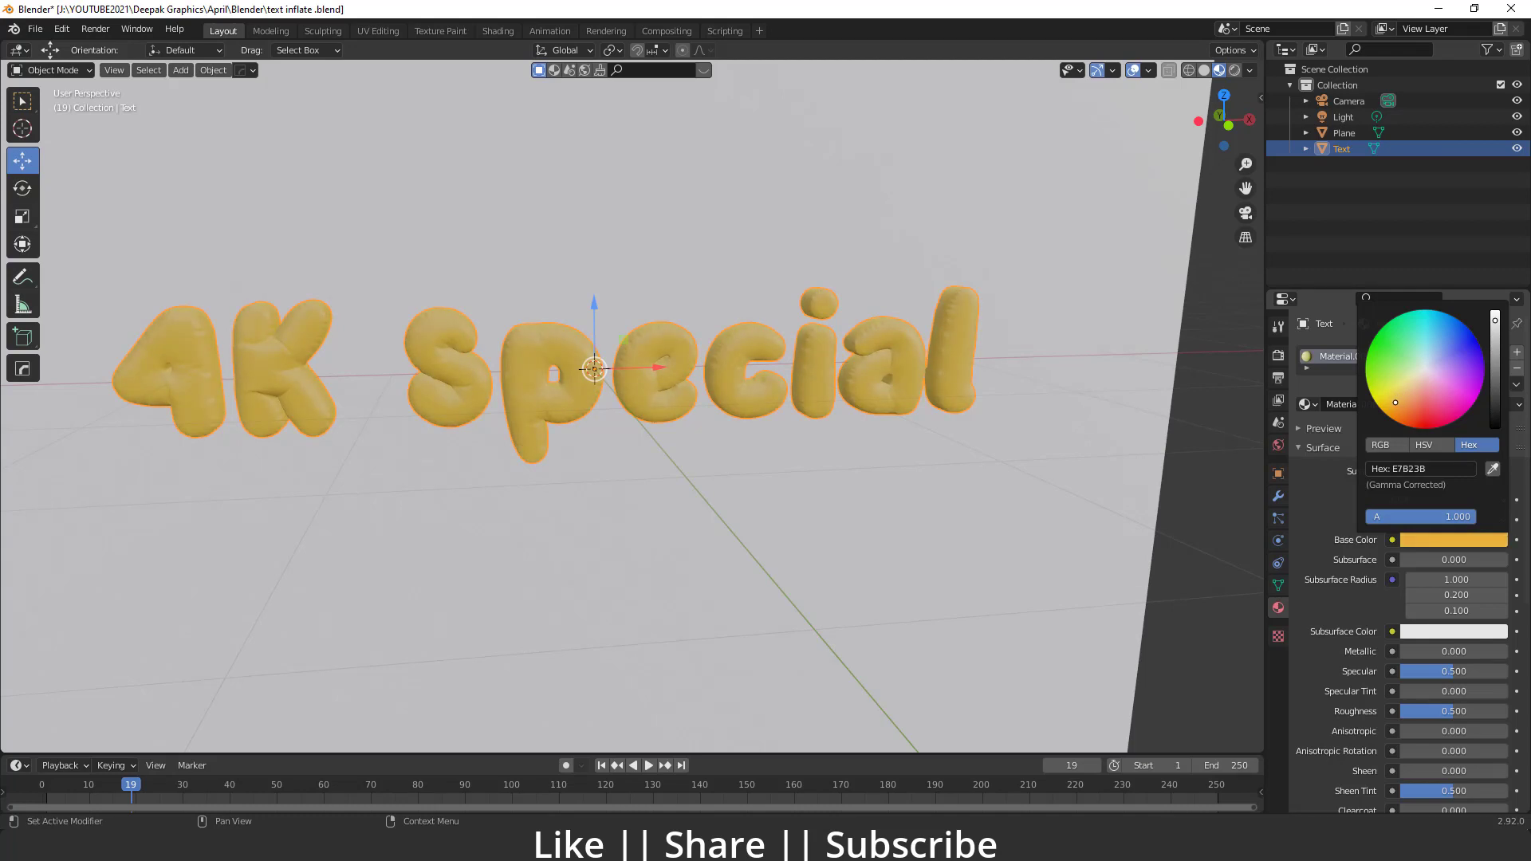
{"action": "left_click_drag", "start_coordinate": [1415, 654], "coordinate": [1507, 654]}
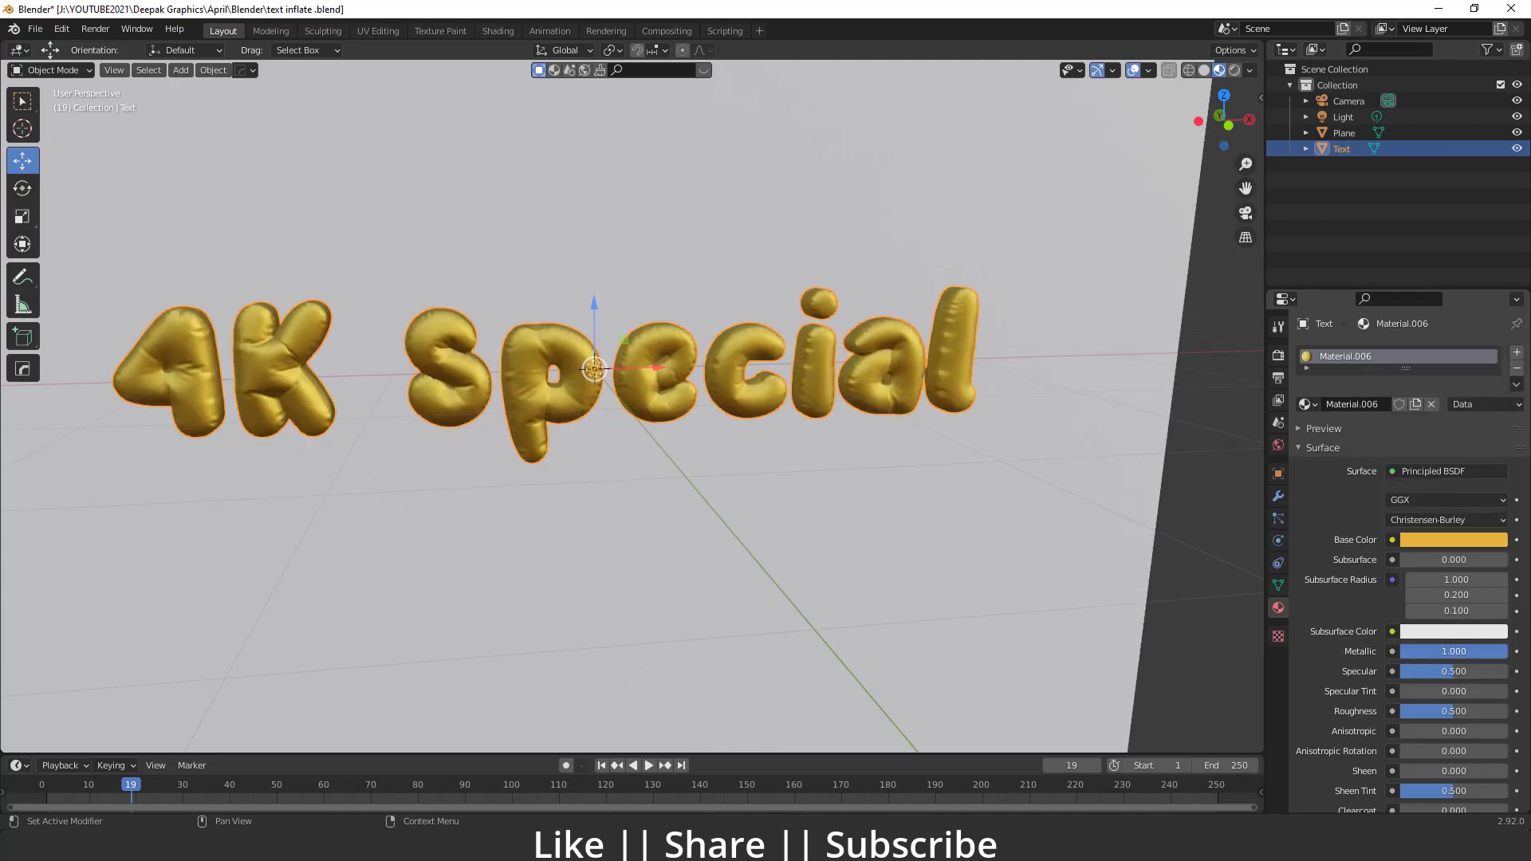
{"action": "left_click_drag", "start_coordinate": [1451, 711], "coordinate": [1421, 711]}
{"action": "middle_click_drag", "start_coordinate": [789, 462], "coordinate": [825, 456]}
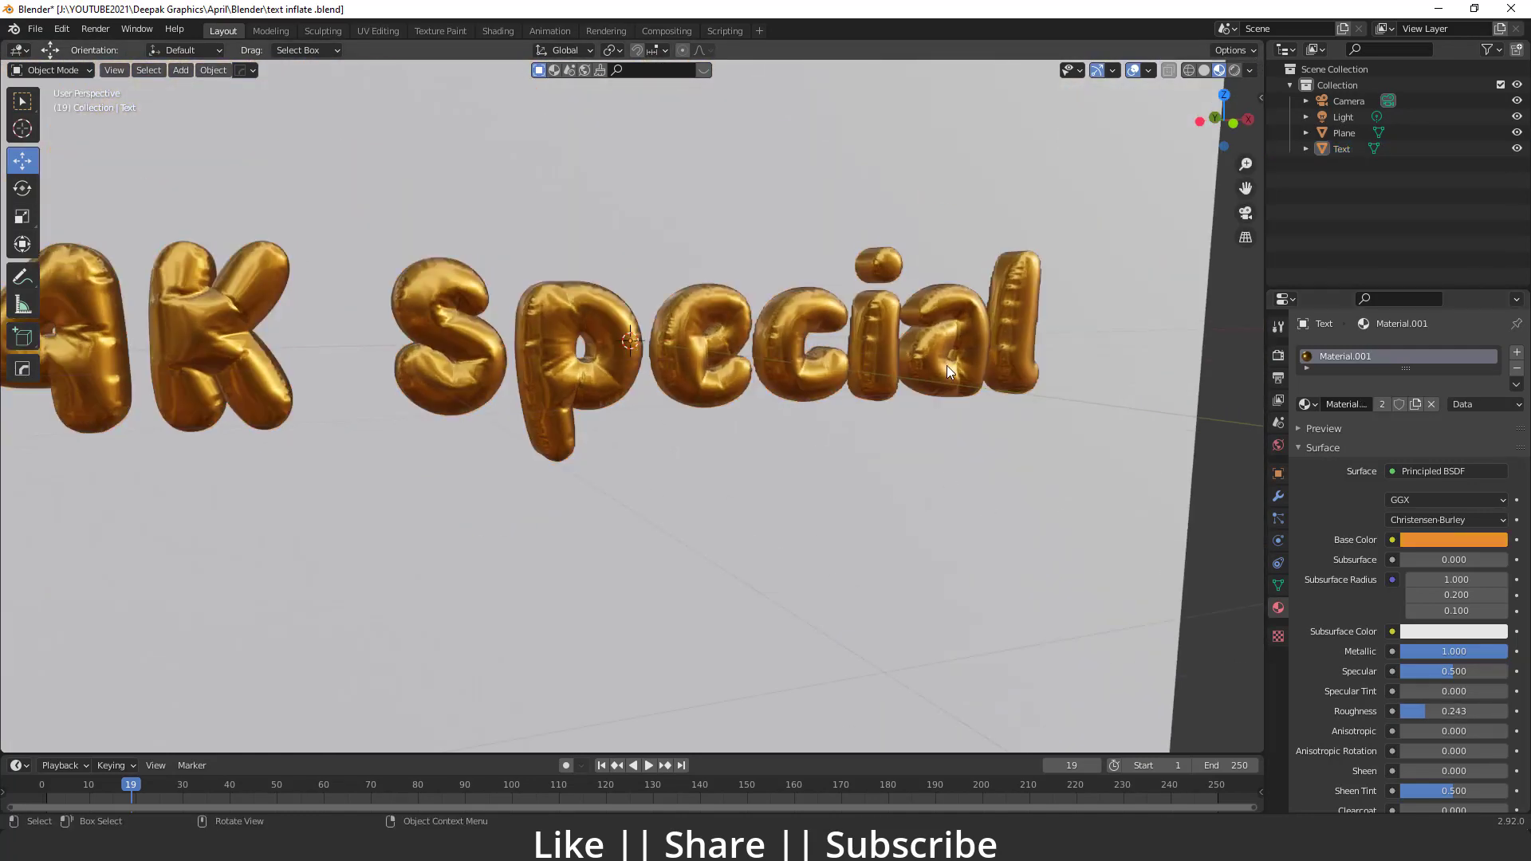
{"action": "scroll", "coordinate": [926, 410], "scroll_direction": "down", "scroll_amount": 3}
{"action": "middle_click_drag", "start_coordinate": [649, 410], "coordinate": [590, 413]}
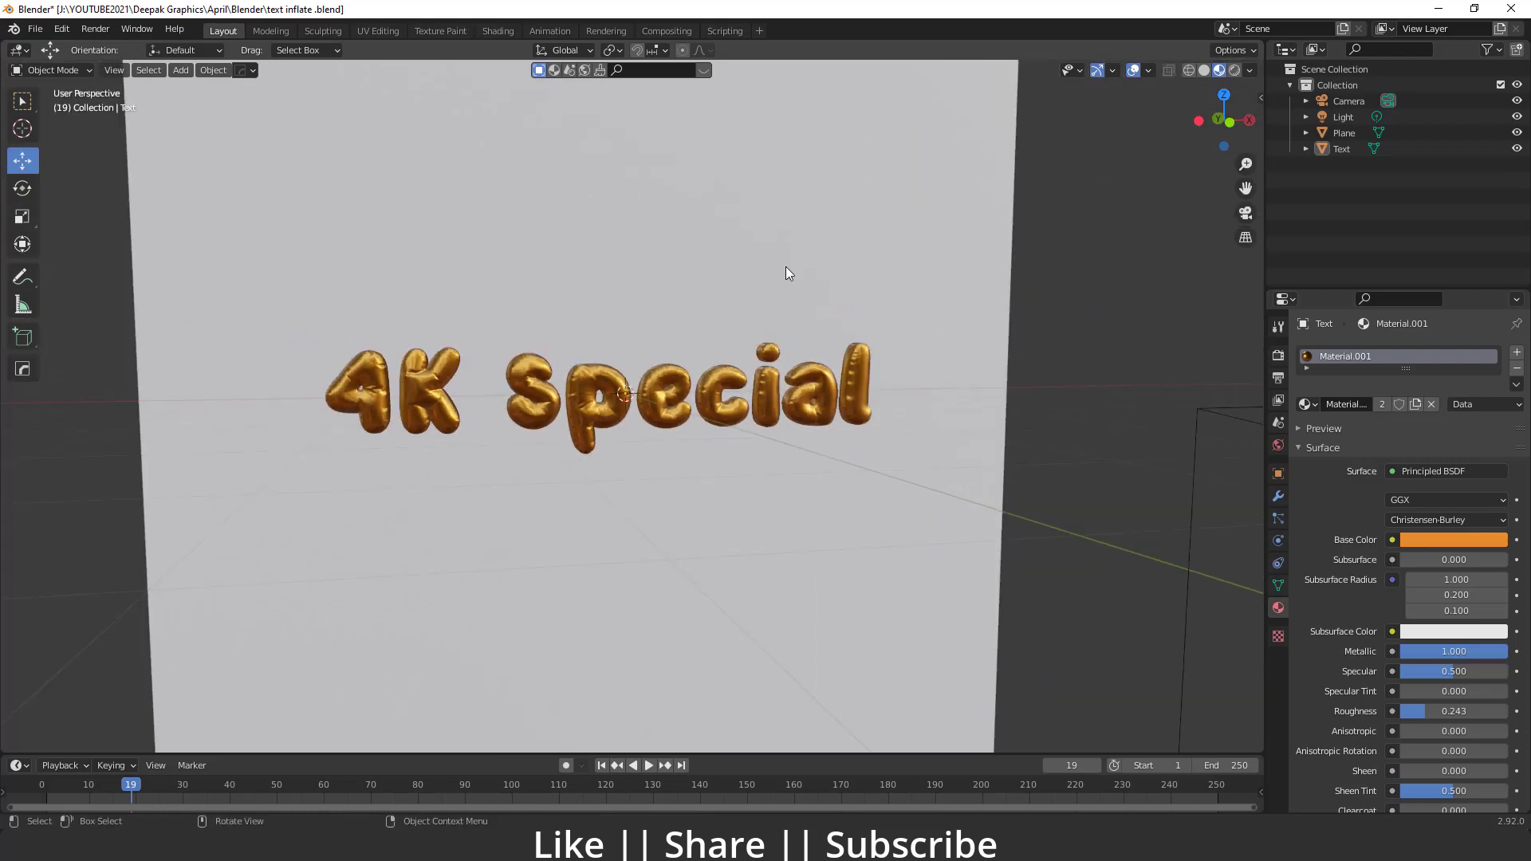
{"action": "left_click", "coordinate": [850, 162]}
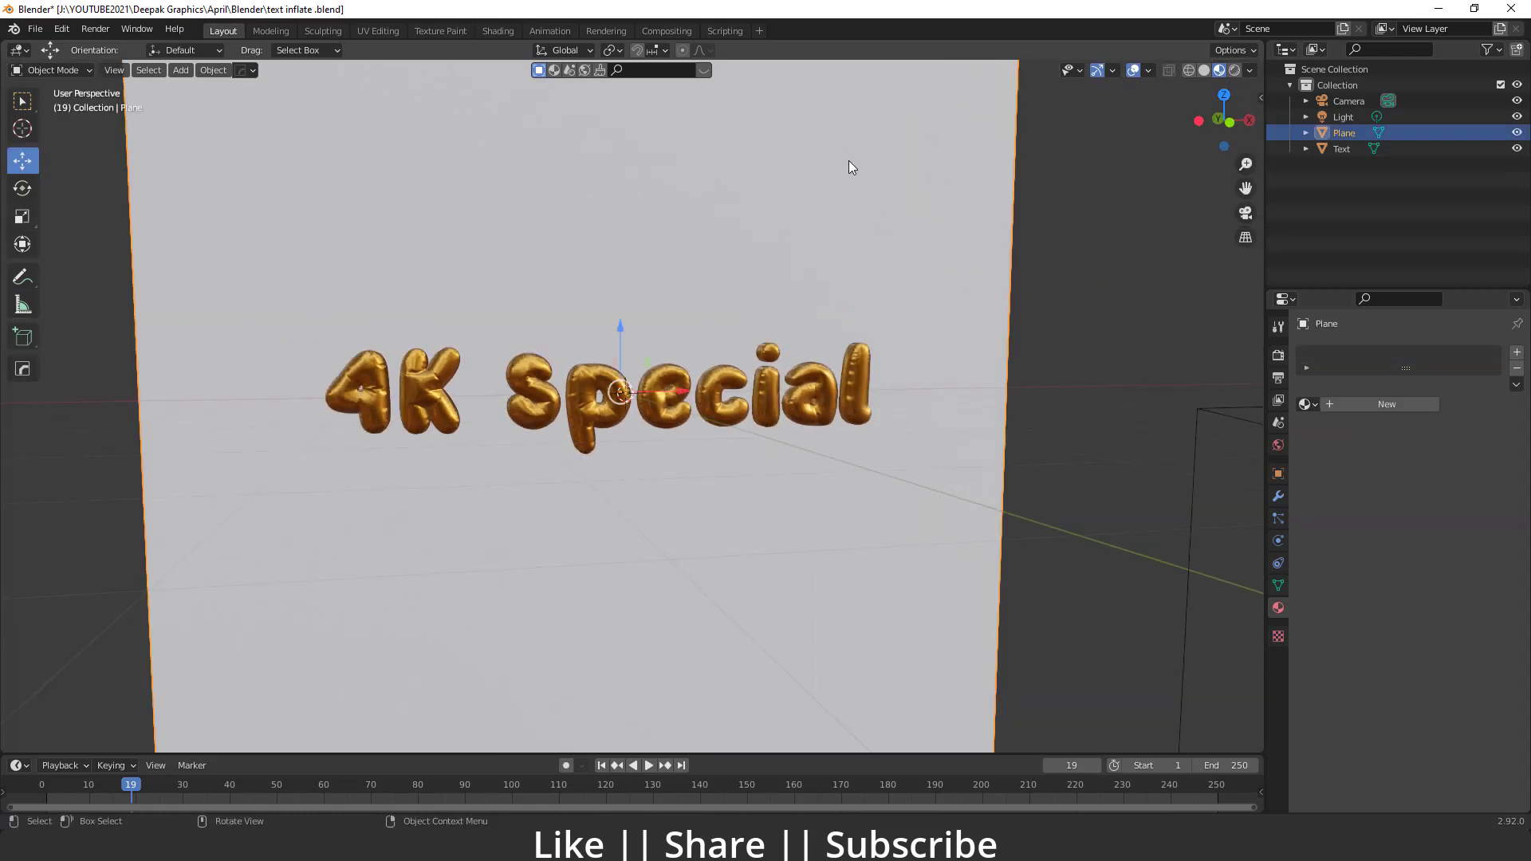
Assign the existing Material.002 to the backdrop plane
{"action": "left_click", "coordinate": [1310, 405]}
{"action": "left_click", "coordinate": [1344, 459]}
{"action": "scroll", "coordinate": [688, 295], "scroll_direction": "down", "scroll_amount": 3}
{"action": "middle_click_drag", "start_coordinate": [687, 295], "coordinate": [605, 366]}
Render a test frame with F12, close the result, and select the text
{"action": "key", "text": "F12"}
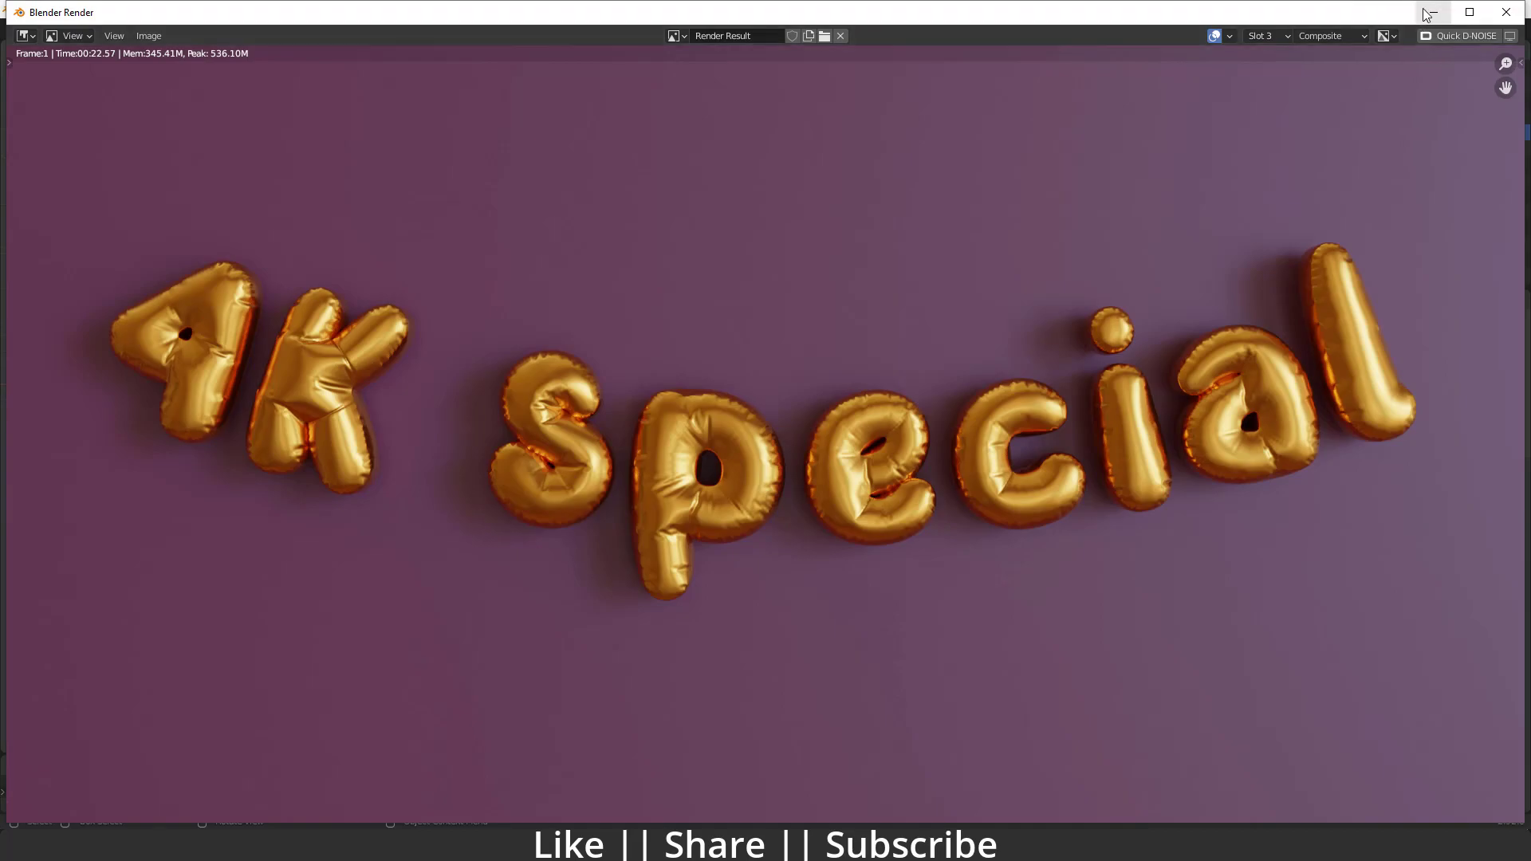
{"action": "left_click", "coordinate": [1505, 12]}
{"action": "scroll", "coordinate": [562, 377], "scroll_direction": "up", "scroll_amount": 3}
{"action": "left_click", "coordinate": [614, 392]}
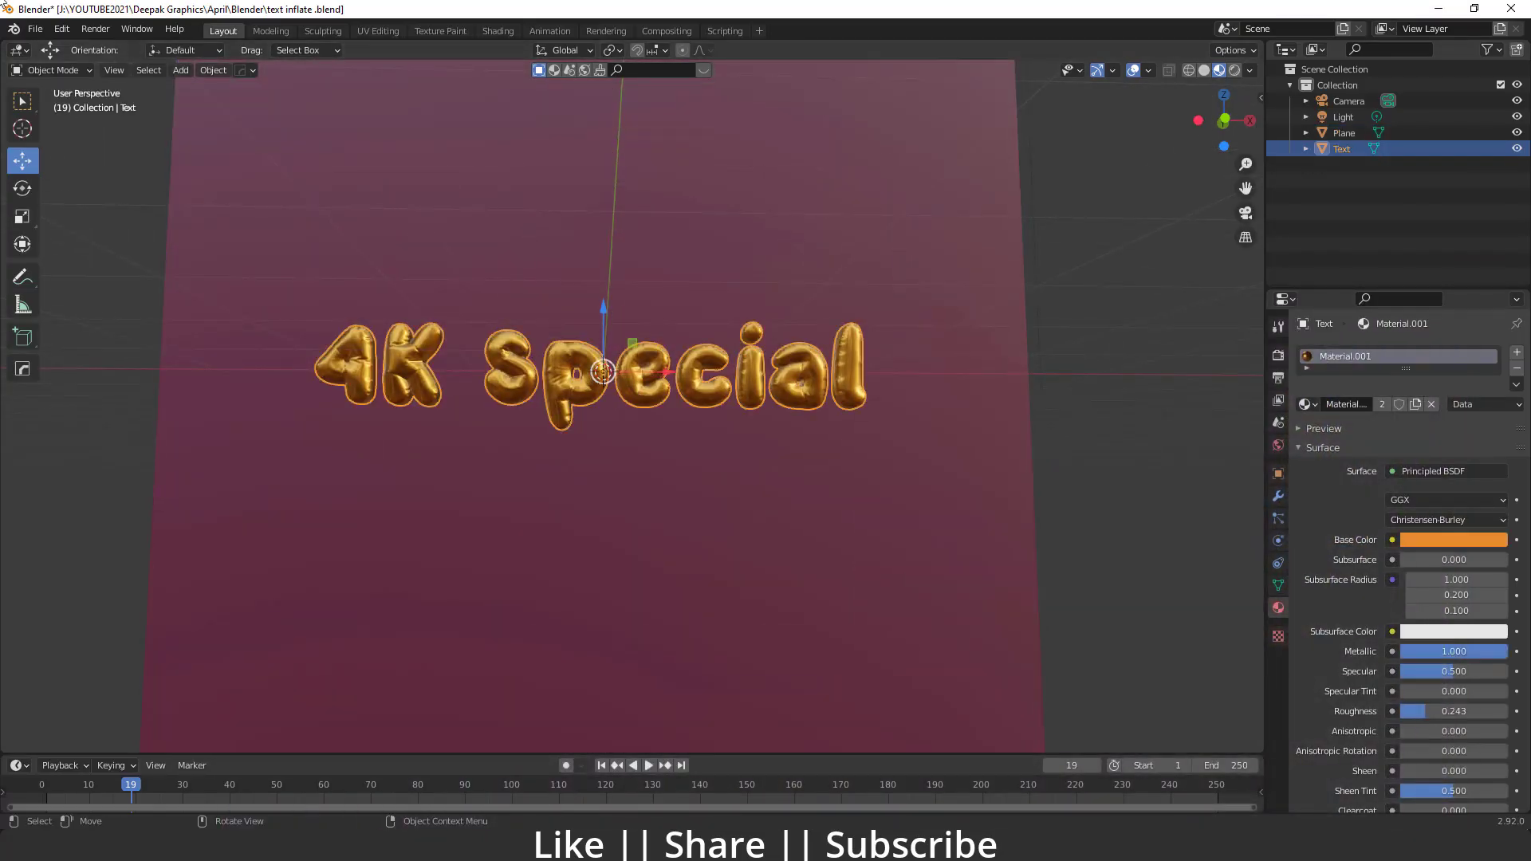
Add a Simple Deform modifier bending the text about Z by 45°, viewed through the camera
{"action": "left_click", "coordinate": [1279, 499]}
{"action": "left_click", "coordinate": [1384, 352]}
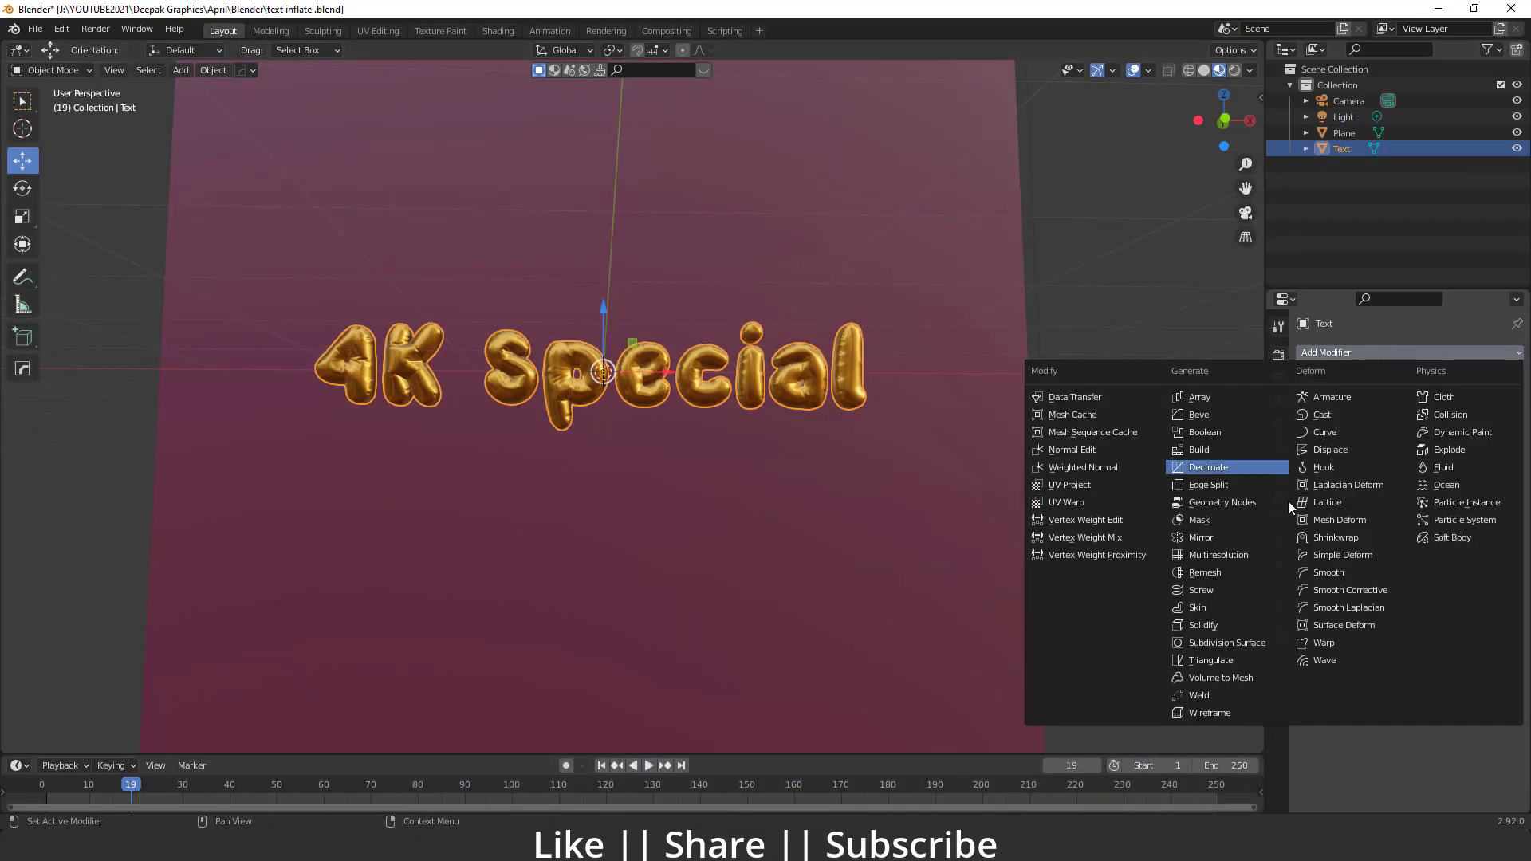
{"action": "left_click", "coordinate": [1365, 556]}
{"action": "middle_click_drag", "start_coordinate": [606, 406], "coordinate": [683, 454]}
{"action": "left_click", "coordinate": [1387, 404]}
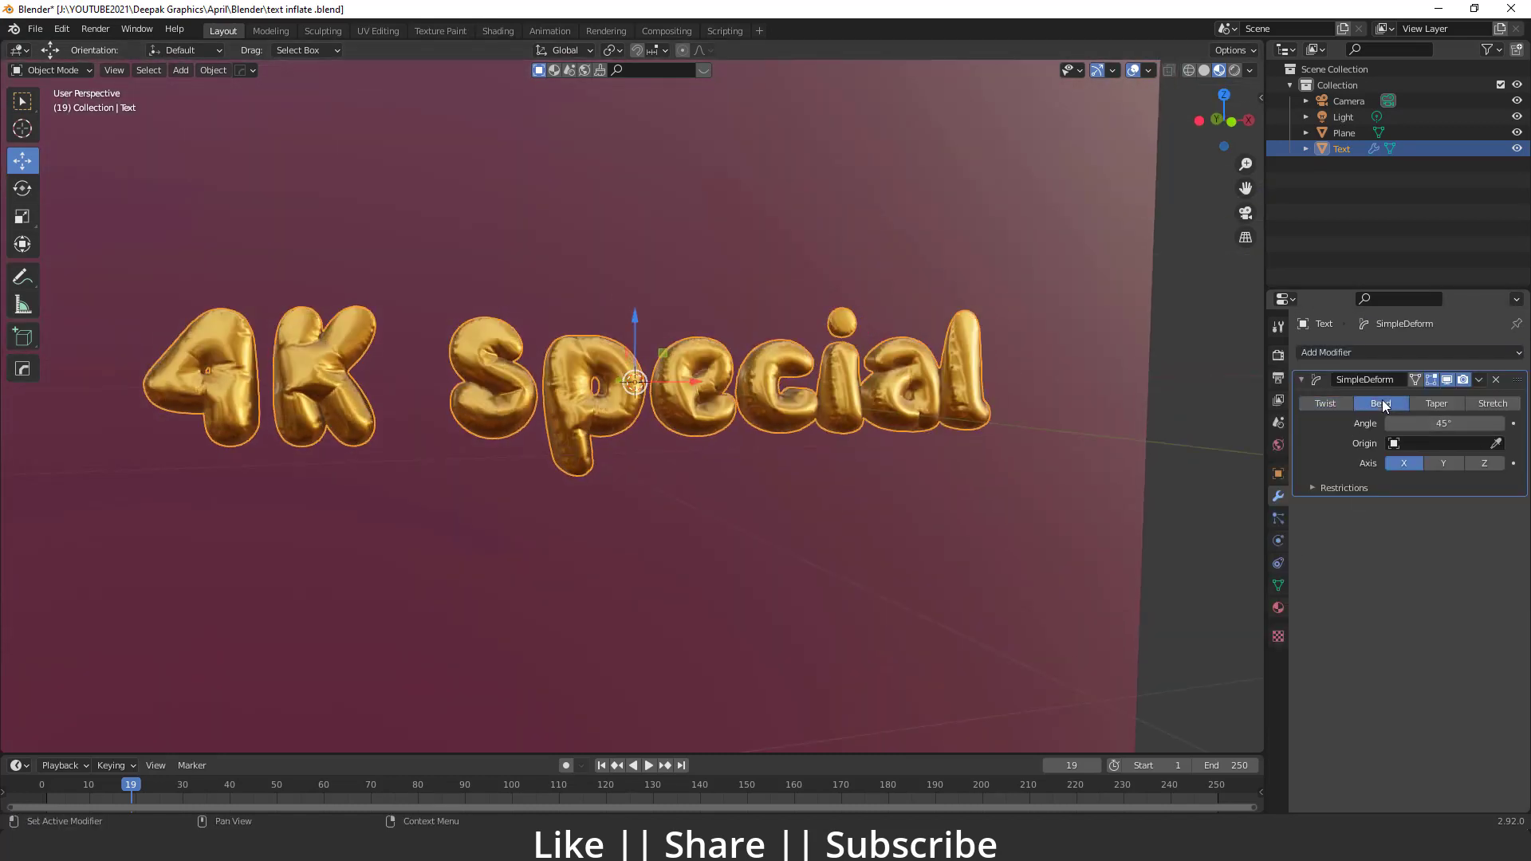
{"action": "left_click", "coordinate": [1483, 463]}
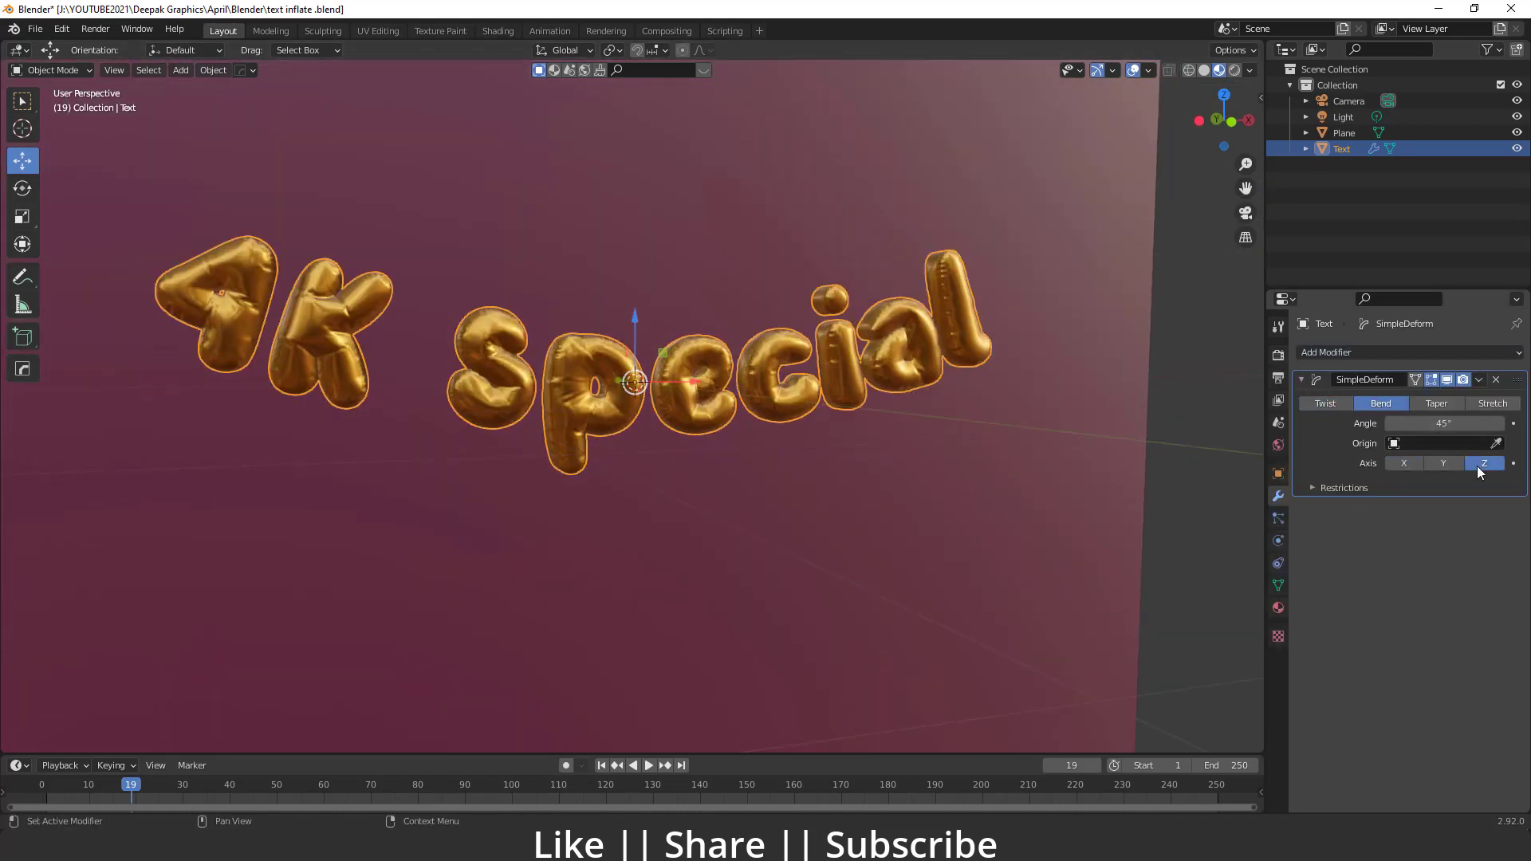
{"action": "middle_click_drag", "start_coordinate": [1051, 466], "coordinate": [633, 474]}
{"action": "key", "text": "KP_0"}
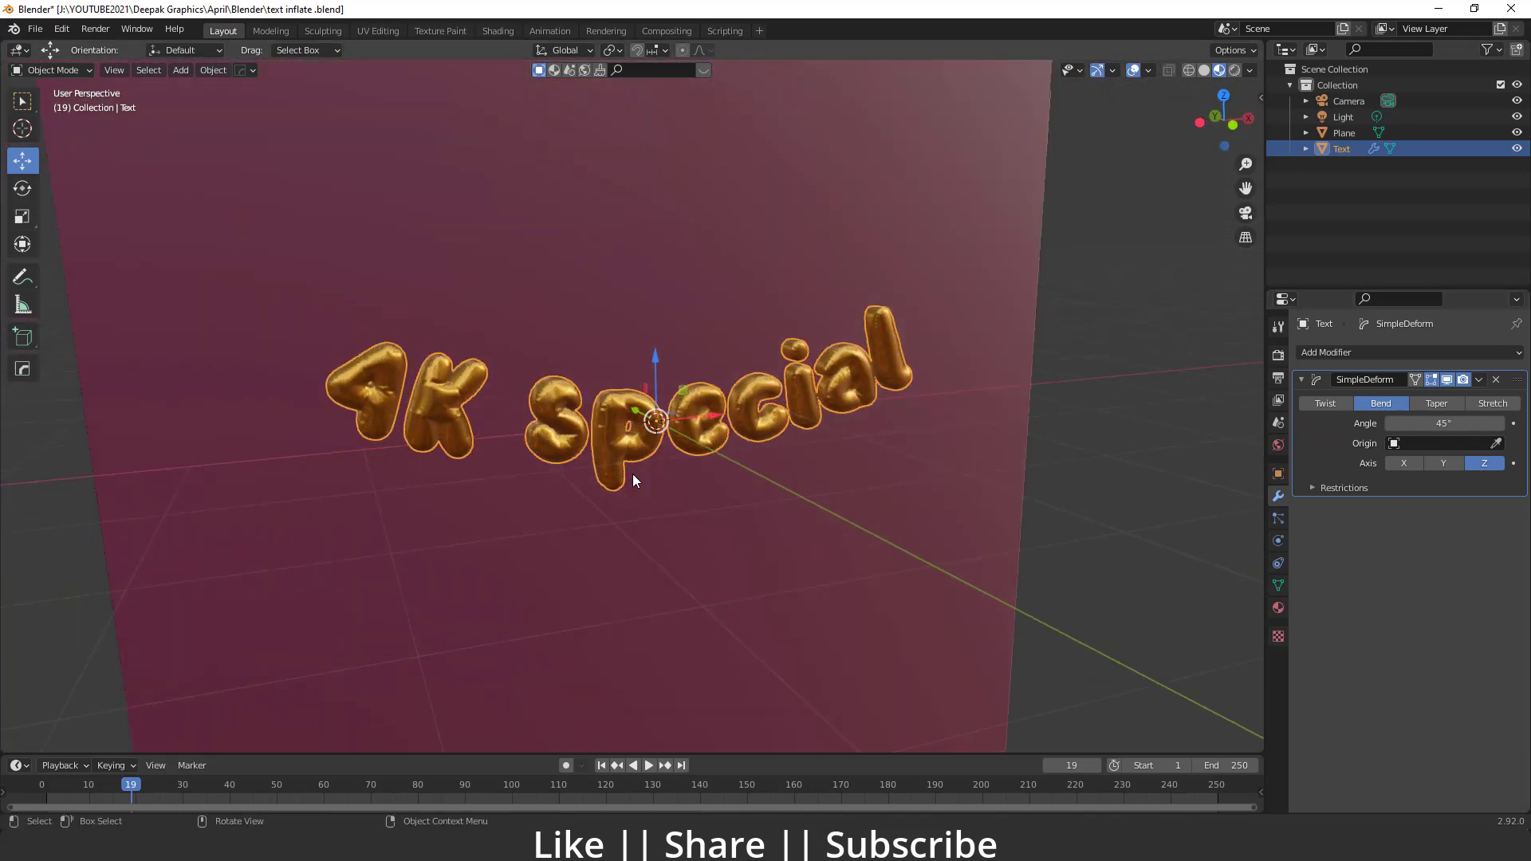
{"action": "mouse_move", "coordinate": [1433, 425]}
{"action": "left_mouse_down"}
{"action": "mouse_move", "coordinate": [1493, 425]}
{"action": "mouse_move", "coordinate": [1101, 425]}
{"action": "mouse_move", "coordinate": [1463, 425]}
{"action": "mouse_move", "coordinate": [1426, 425]}
{"action": "left_mouse_up"}
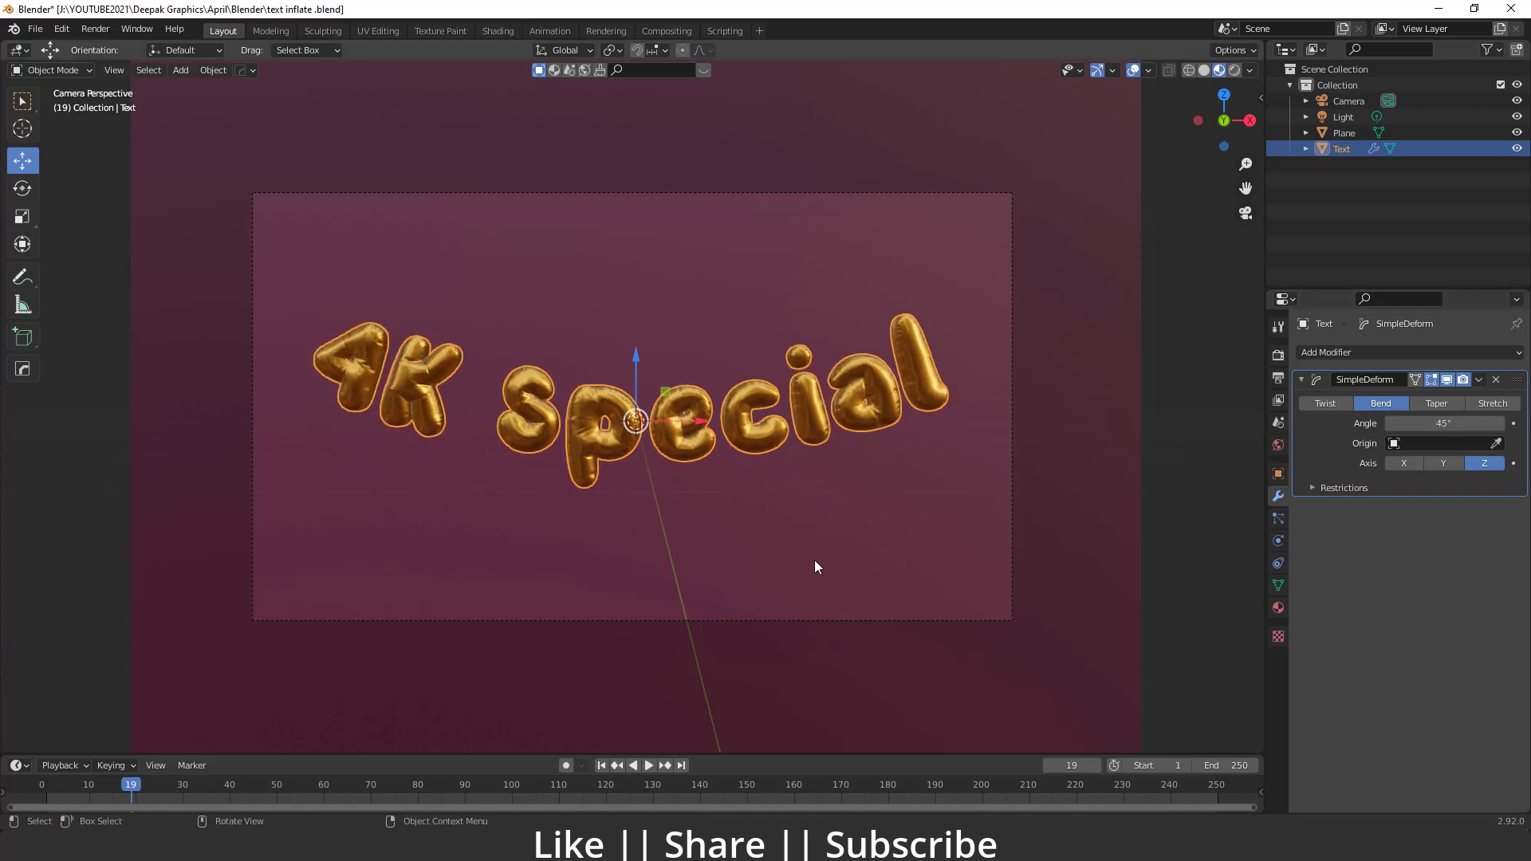
Switch to rendered shading, deselect everything, and render the final image with F12
{"action": "left_click", "coordinate": [1235, 70]}
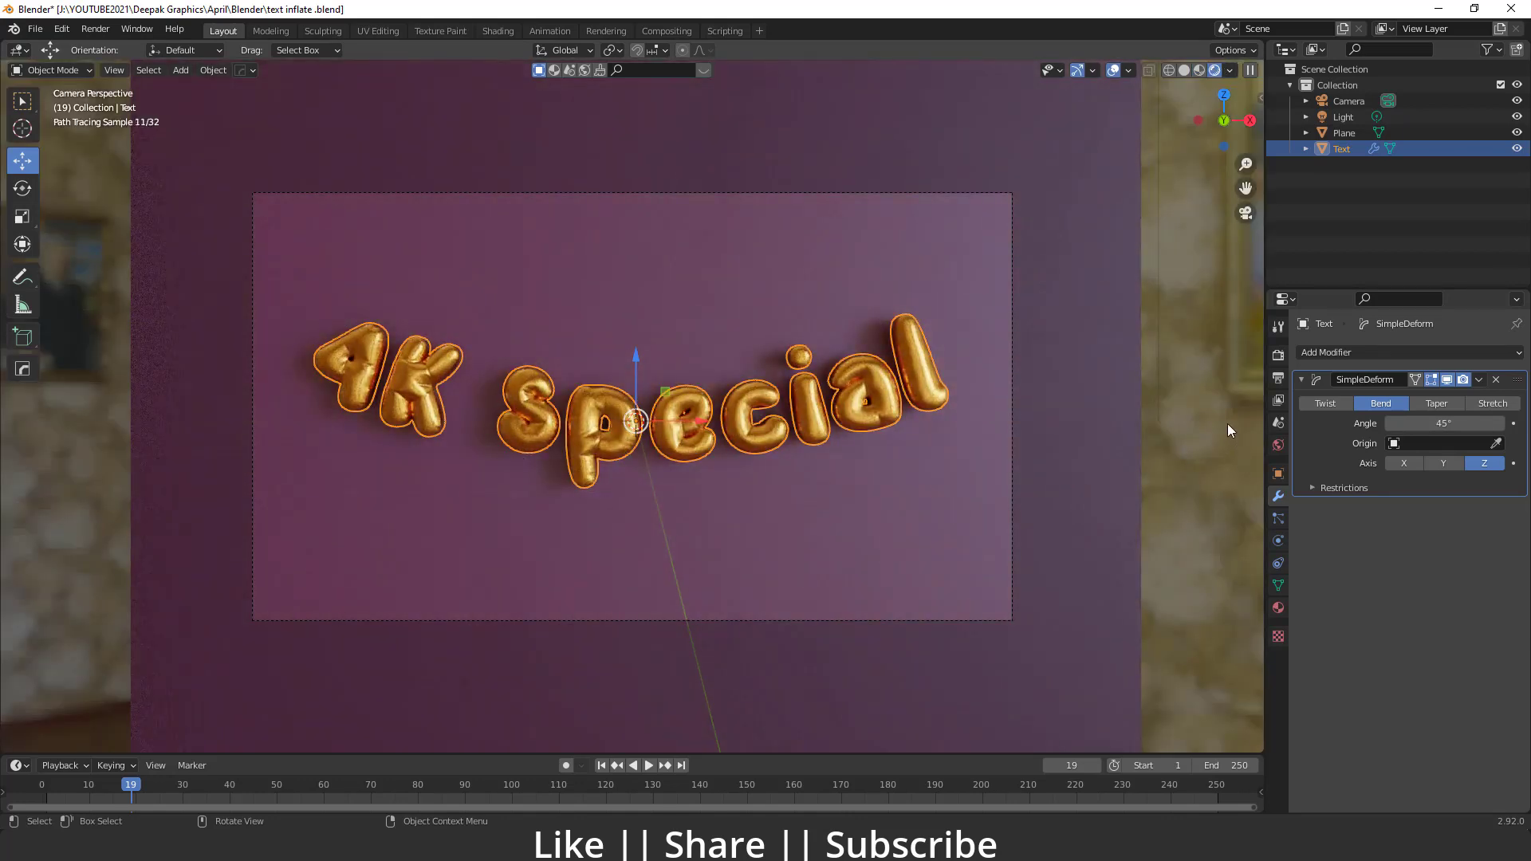
{"action": "key", "text": "alt+a"}
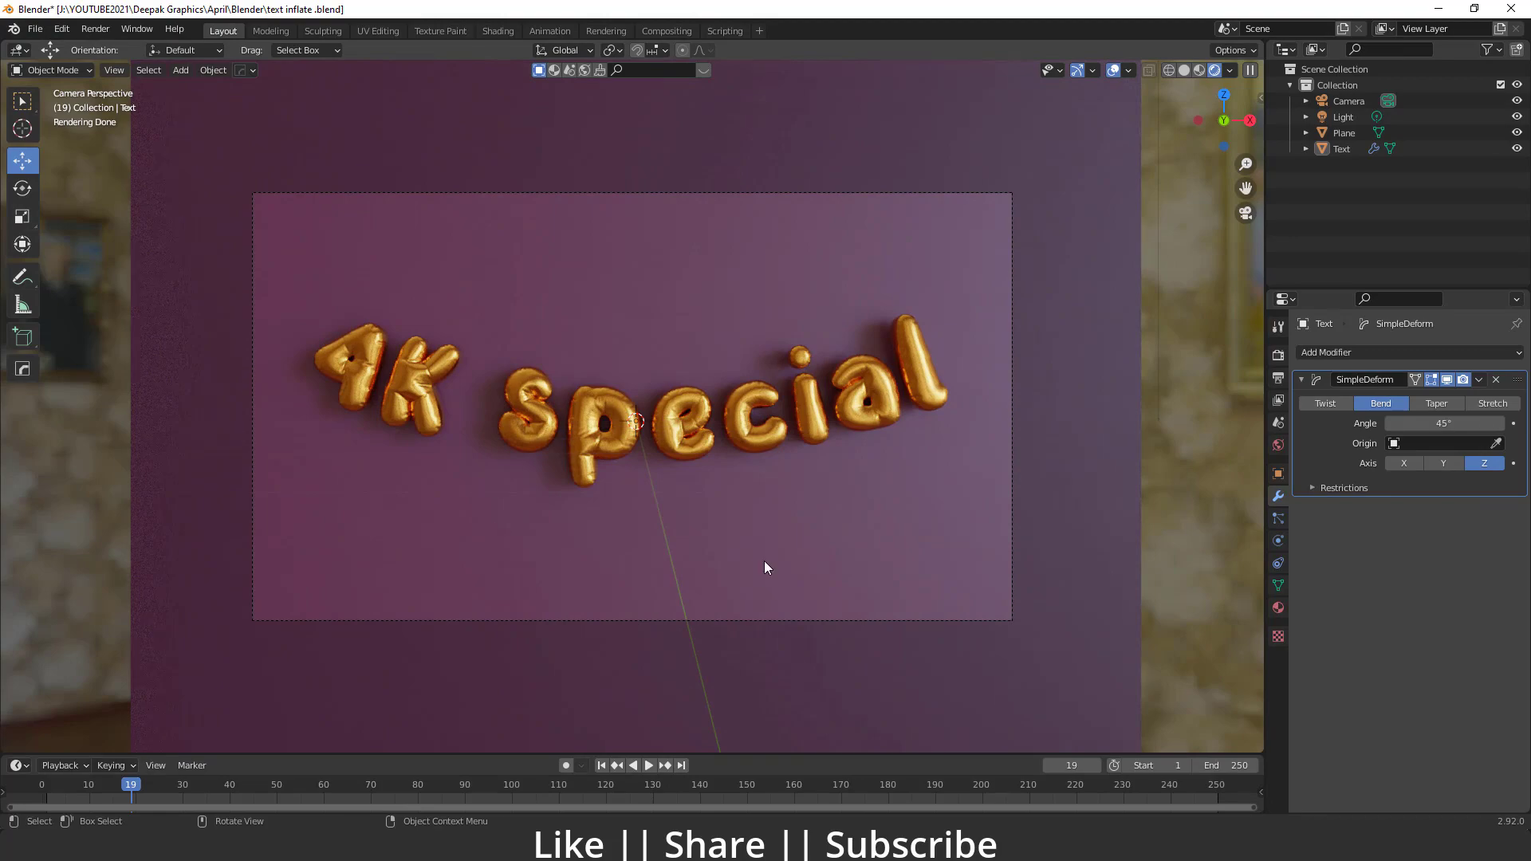
{"action": "key", "text": "F12"}
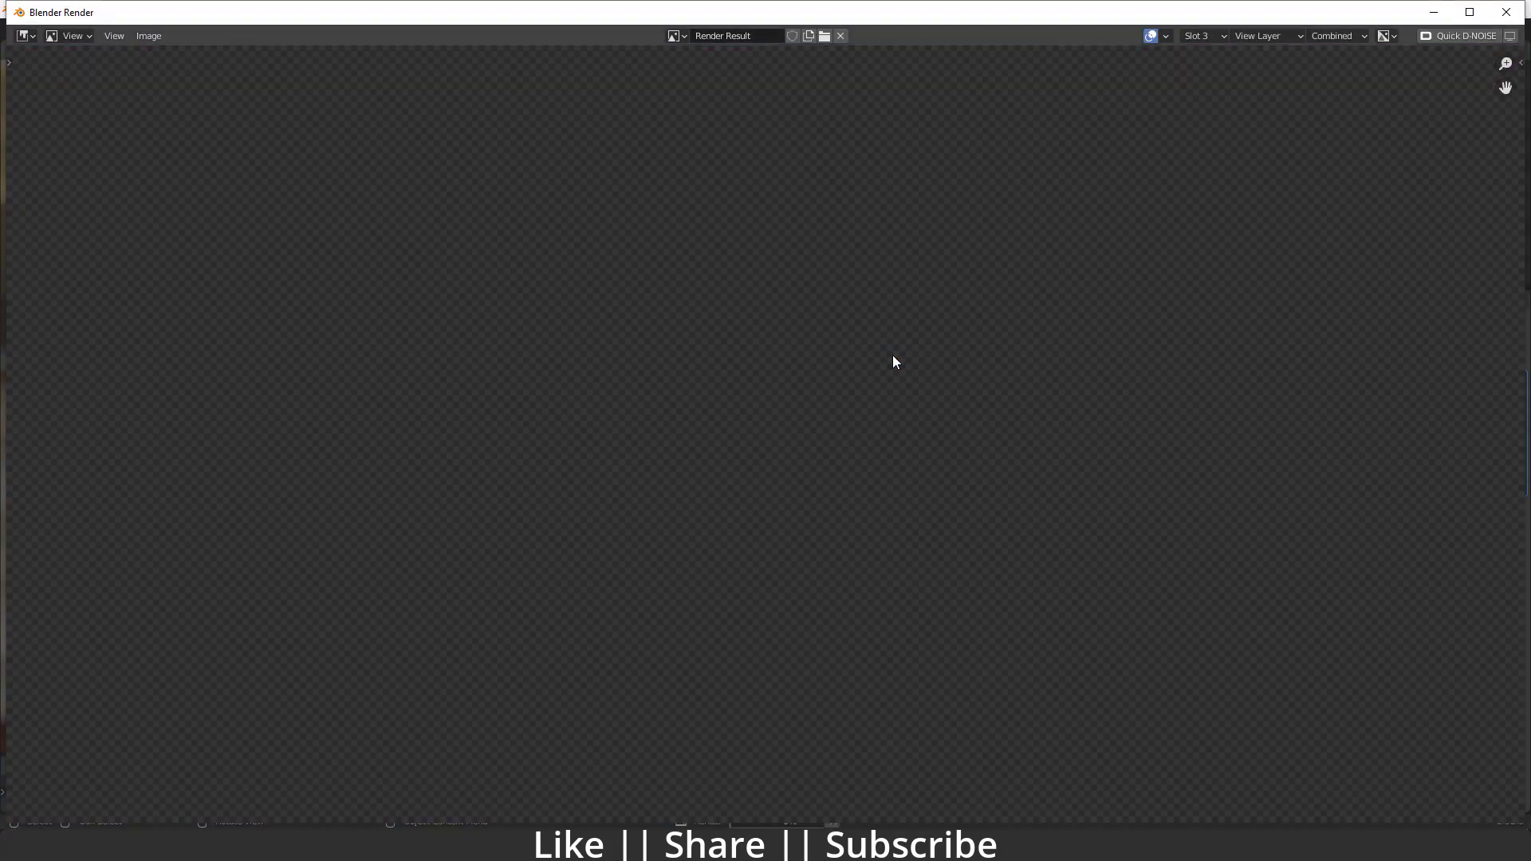